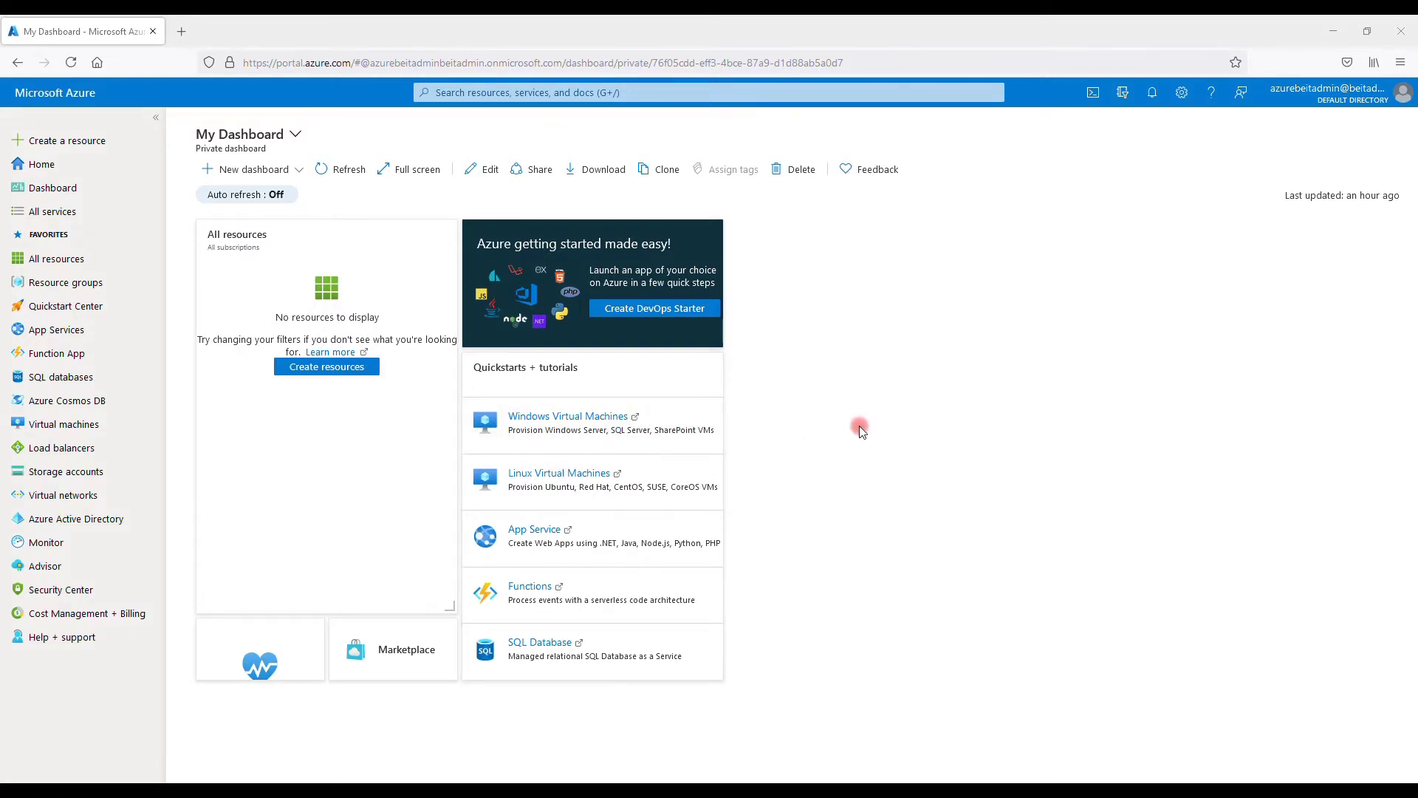
Find the virtual machines service through the portal search and start creating a new virtual machine
{"action": "mouse_move", "coordinate": [45, 429]}
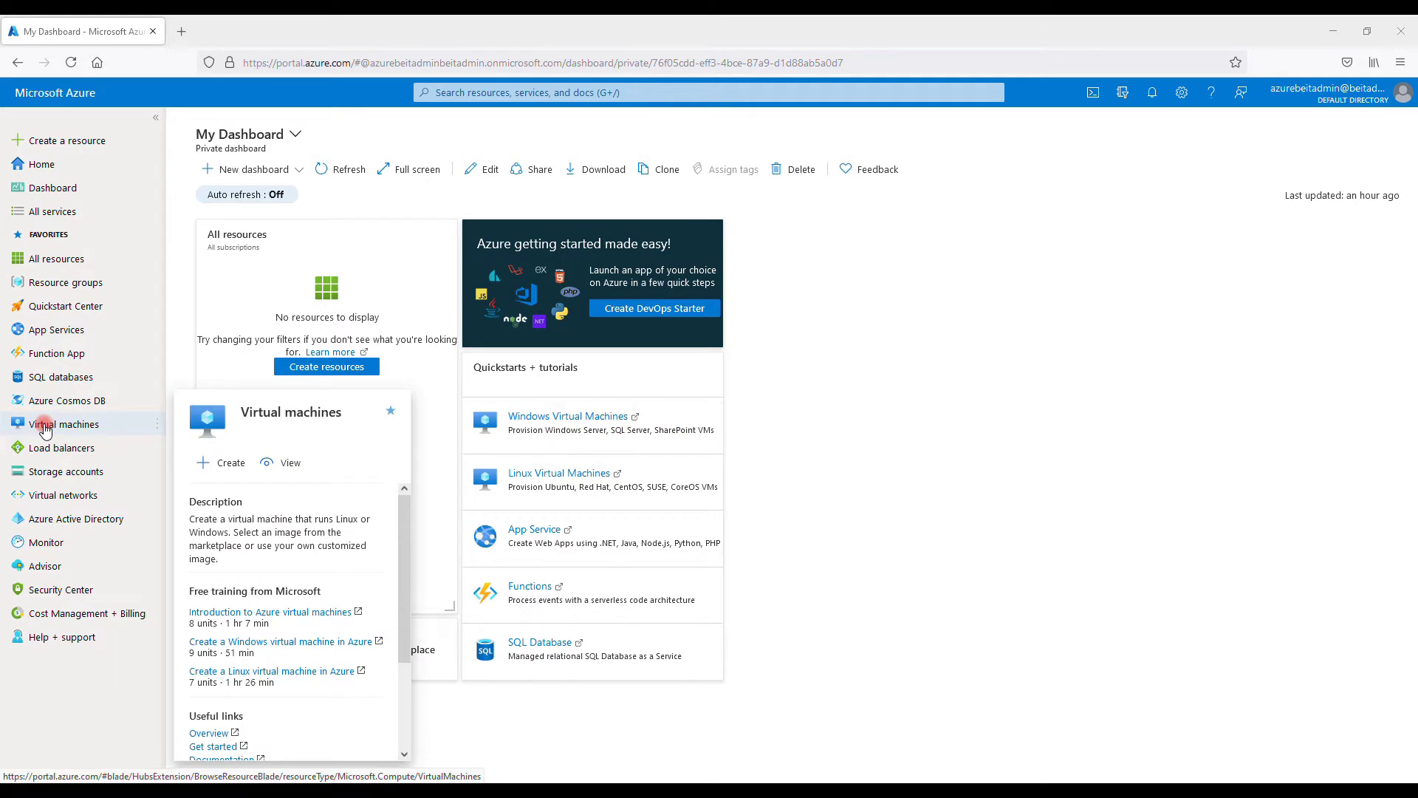
{"action": "left_click", "coordinate": [584, 92]}
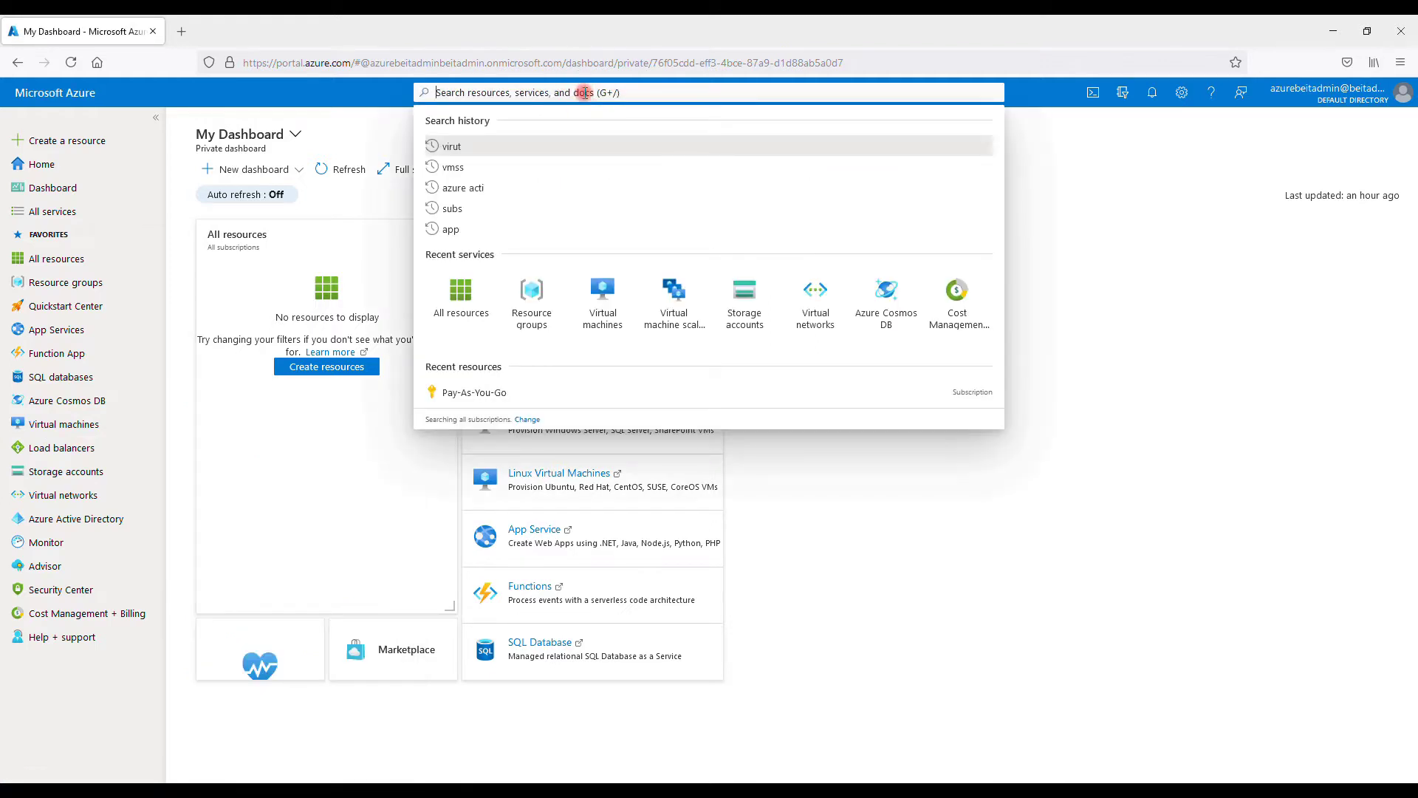
{"action": "type", "text": "virtual"}
{"action": "key", "text": "Return"}
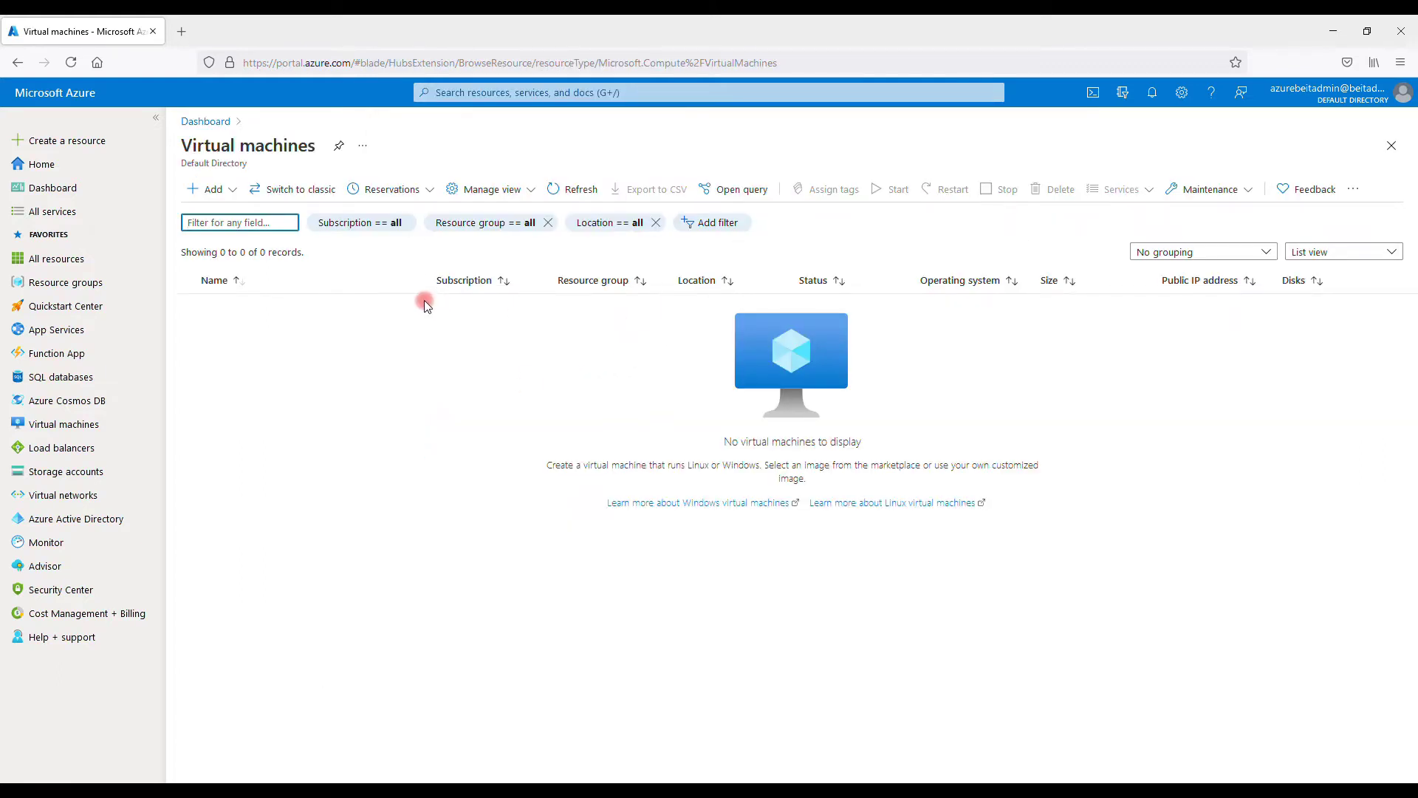
{"action": "left_click", "coordinate": [216, 194]}
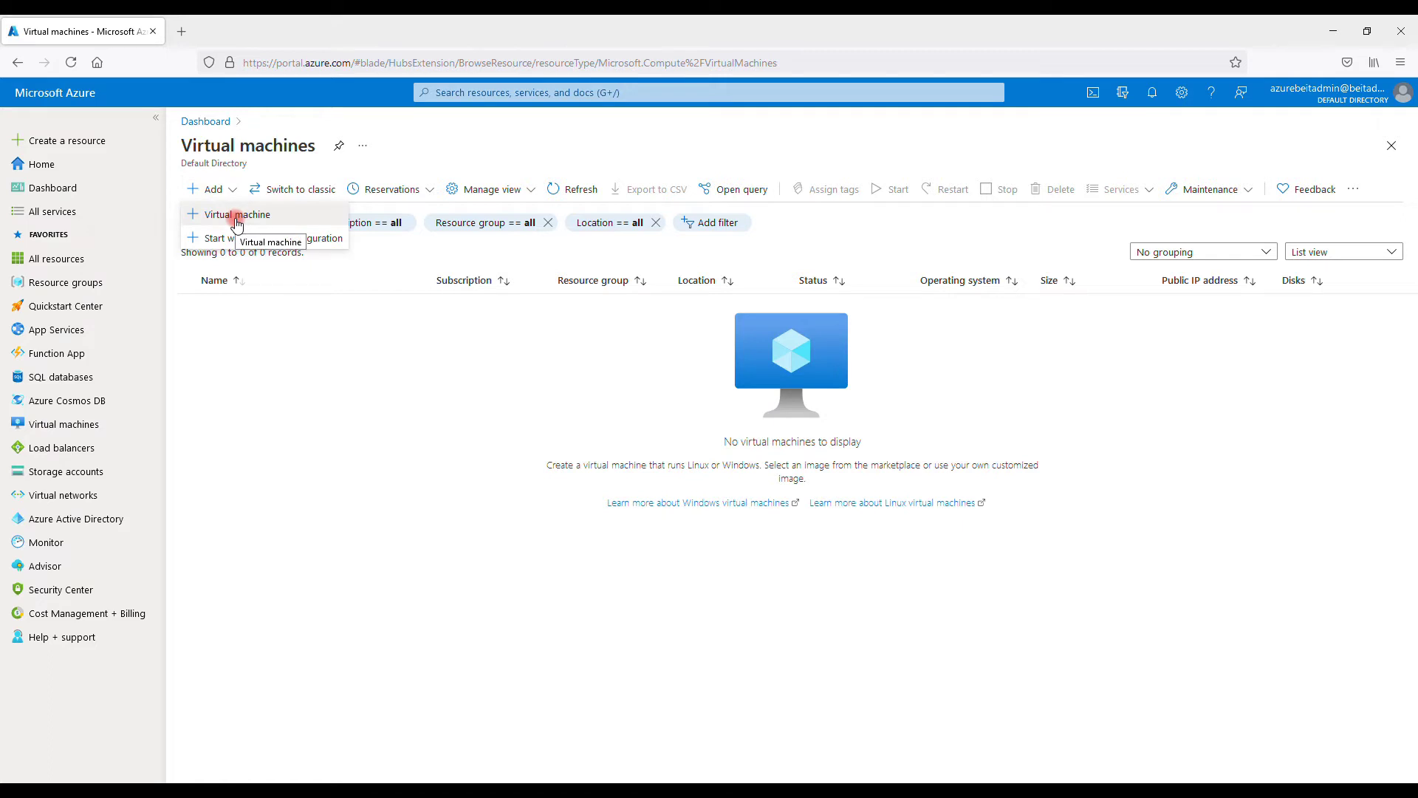
{"action": "left_click", "coordinate": [236, 216]}
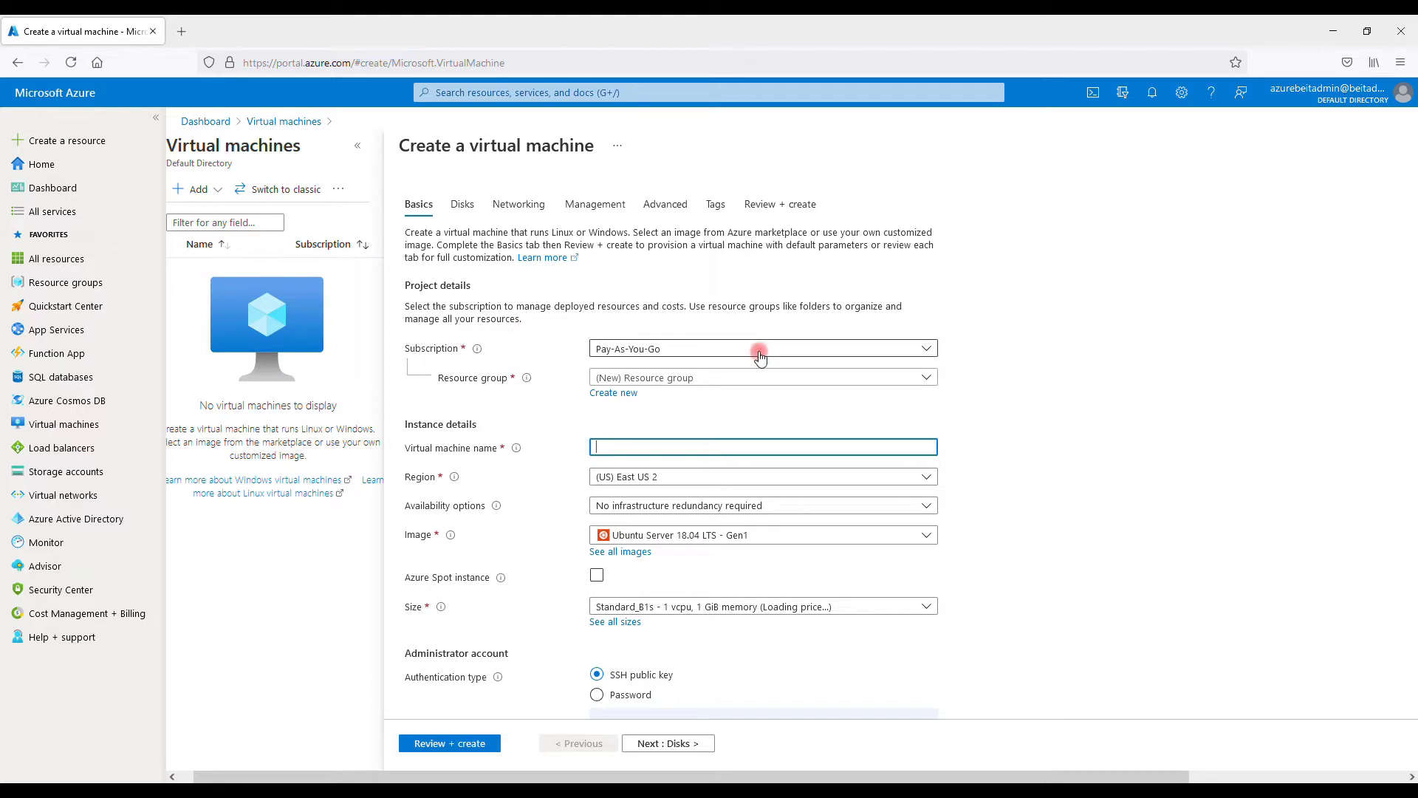
Create a new resource group named RG-AZ900-01 for the virtual machine
{"action": "left_click", "coordinate": [746, 378]}
{"action": "left_click", "coordinate": [749, 378]}
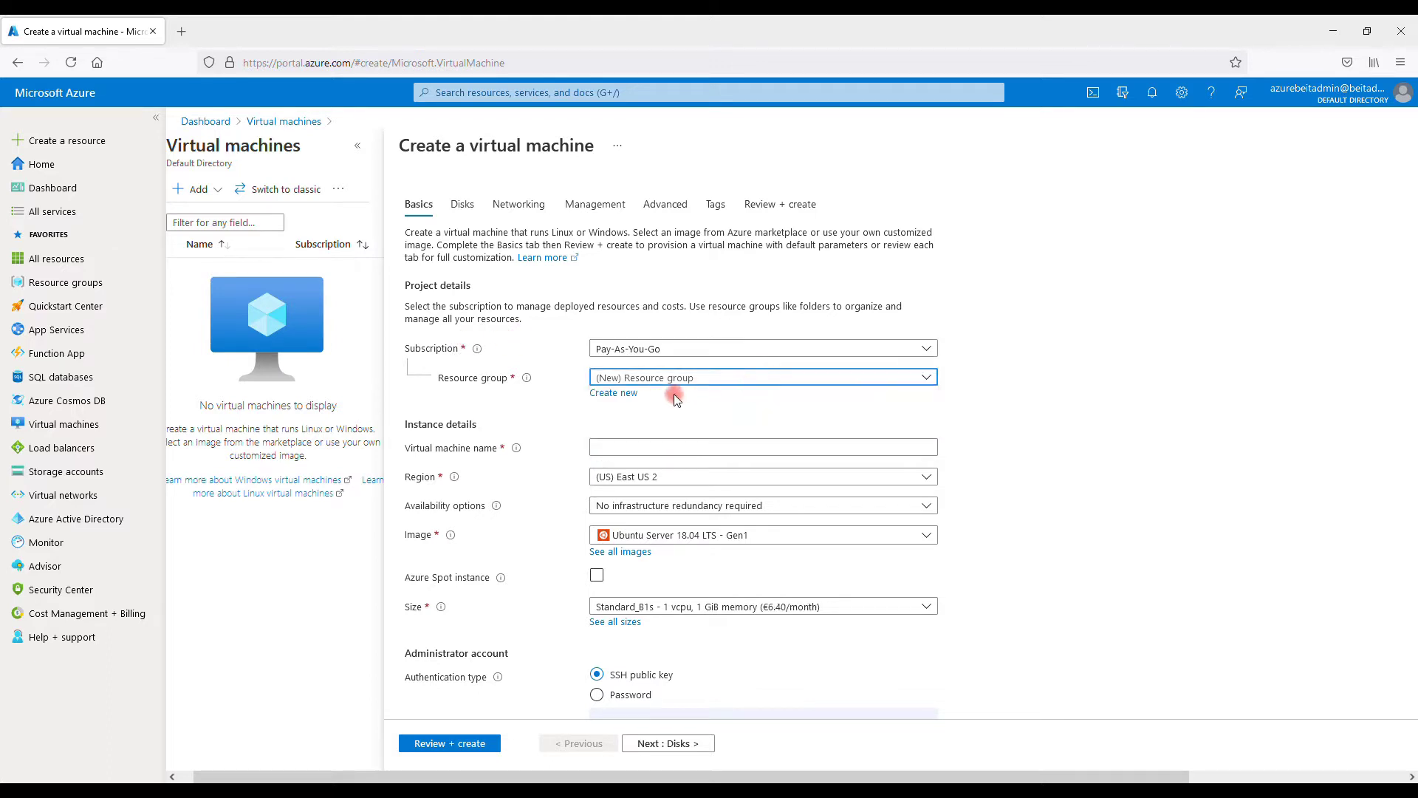
{"action": "left_click", "coordinate": [612, 393]}
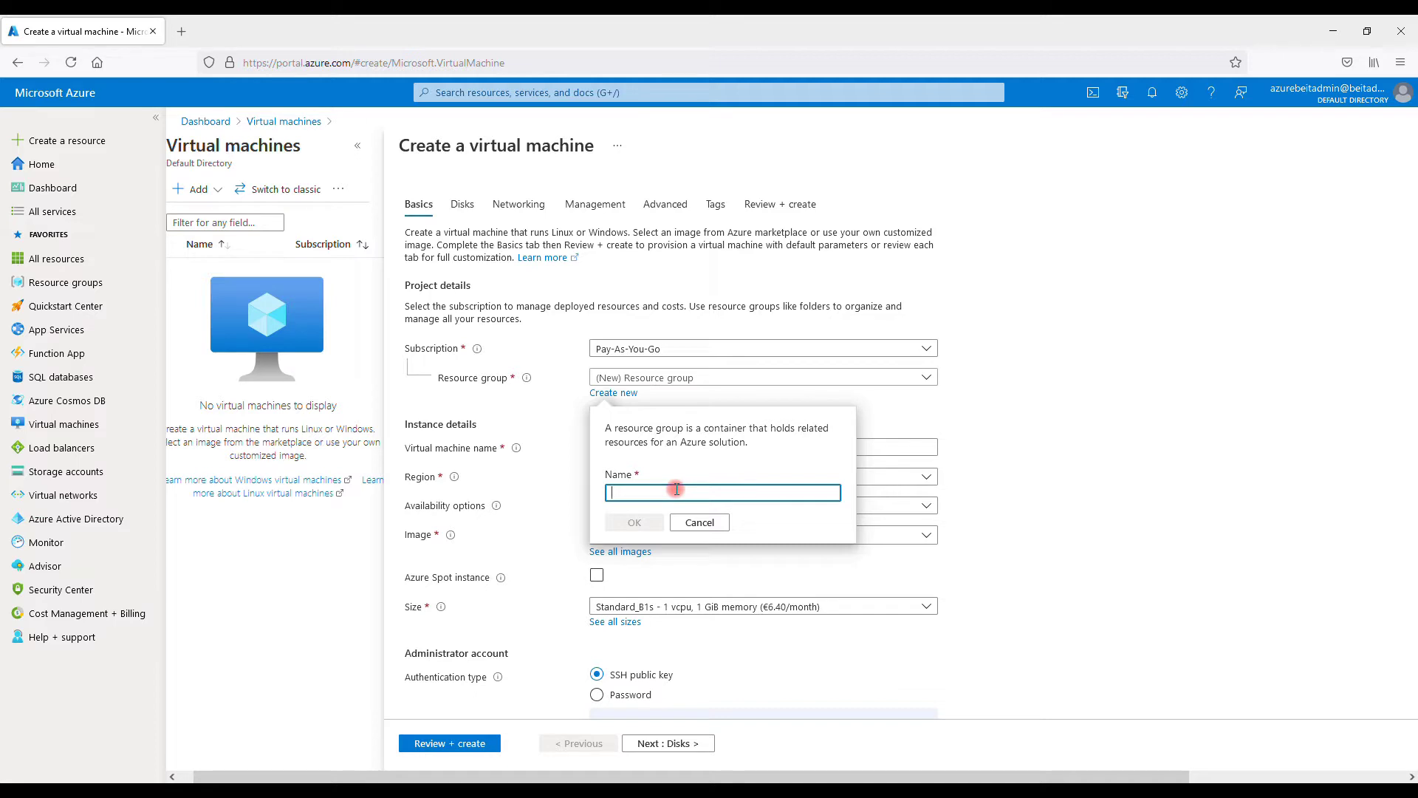
{"action": "type", "text": "RG"}
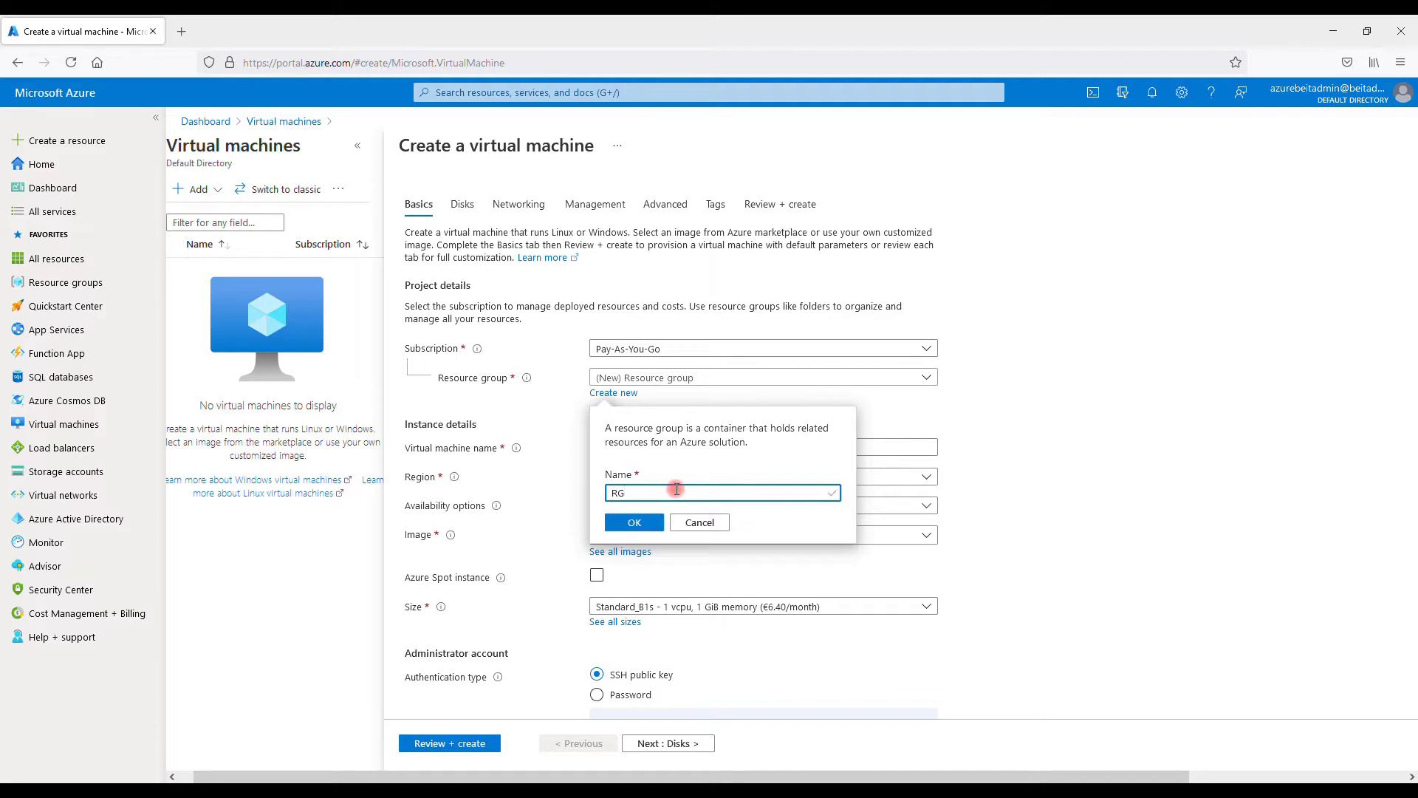
{"action": "type", "text": "-AZ900-01"}
{"action": "left_click", "coordinate": [638, 520]}
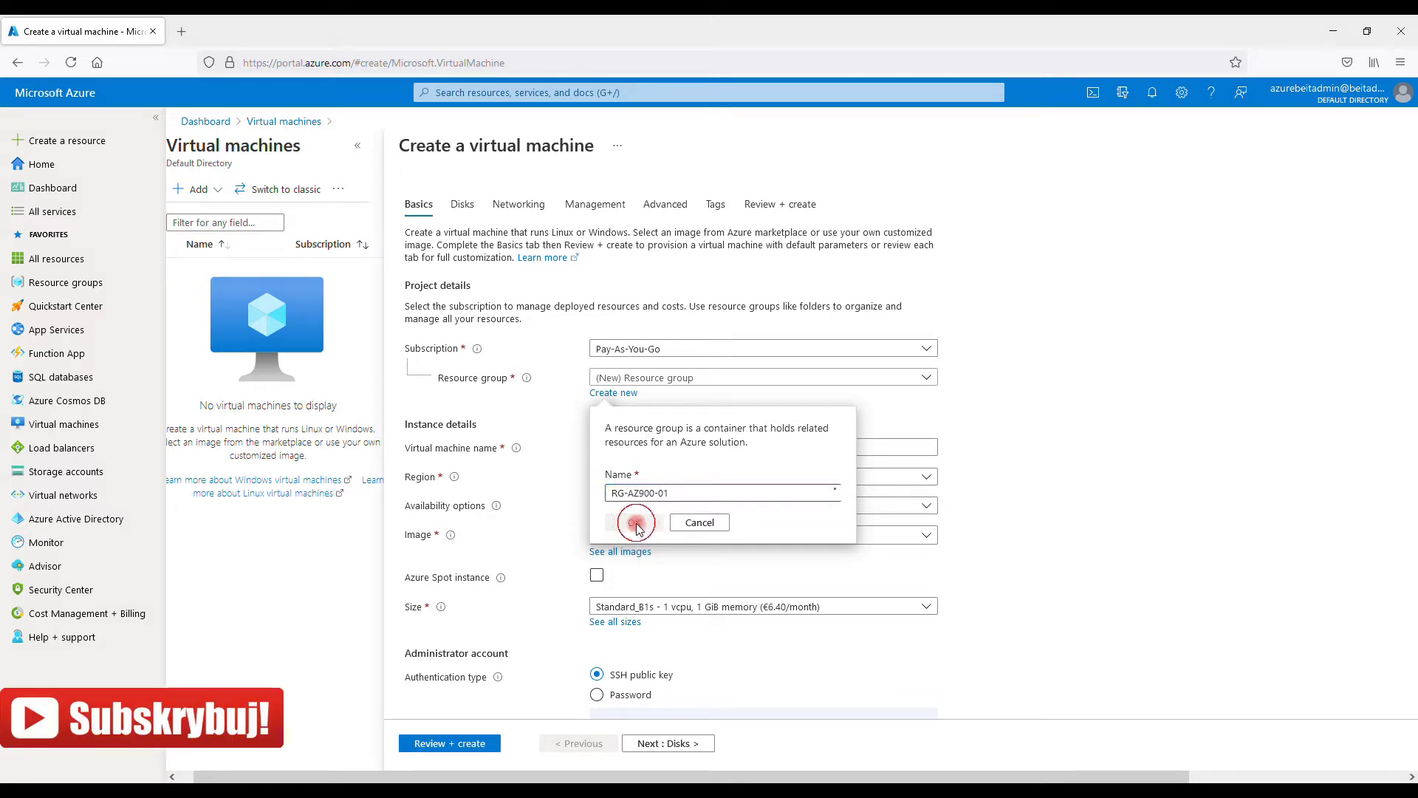
Name the virtual machine US2DevVM01
{"action": "left_click", "coordinate": [687, 447]}
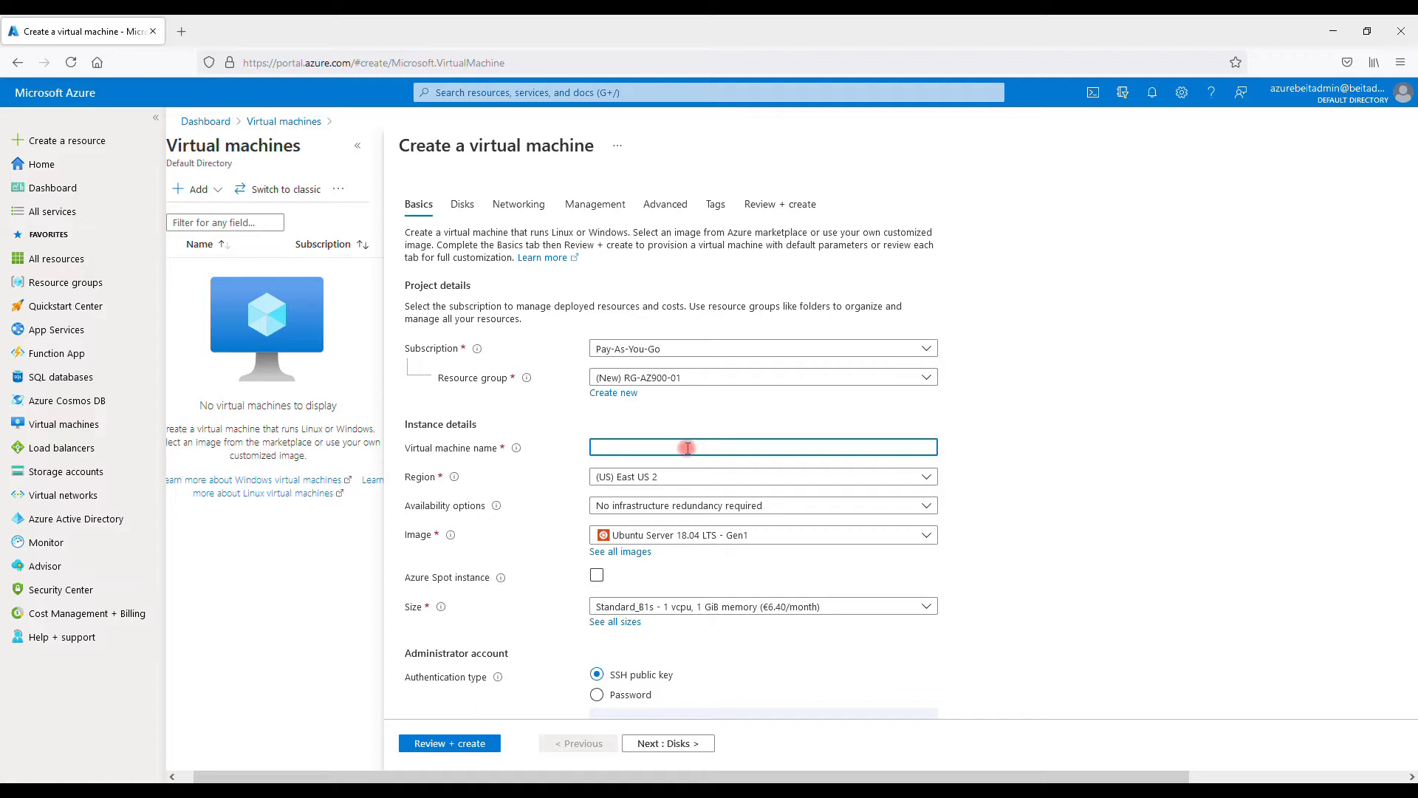
{"action": "type", "text": "US"}
{"action": "type", "text": "2DevVM01"}
{"action": "left_click_drag", "start_coordinate": [613, 448], "coordinate": [633, 448]}
Review the available regions and availability options, keeping East US 2 and no infrastructure redundancy
{"action": "left_click", "coordinate": [710, 478]}
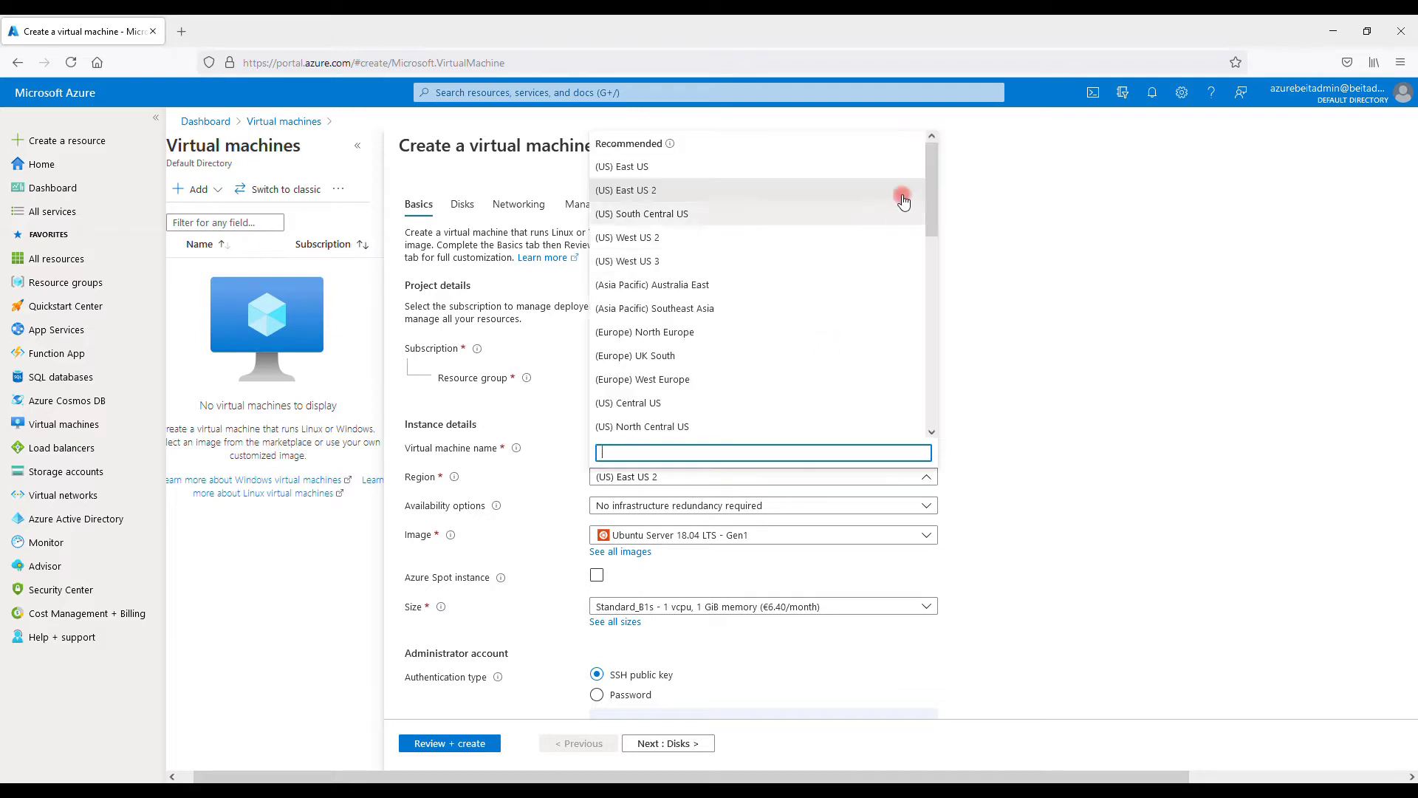
{"action": "mouse_move", "coordinate": [934, 189]}
{"action": "left_mouse_down"}
{"action": "mouse_move", "coordinate": [938, 418]}
{"action": "mouse_move", "coordinate": [932, 192]}
{"action": "left_mouse_up"}
{"action": "left_click", "coordinate": [1096, 387]}
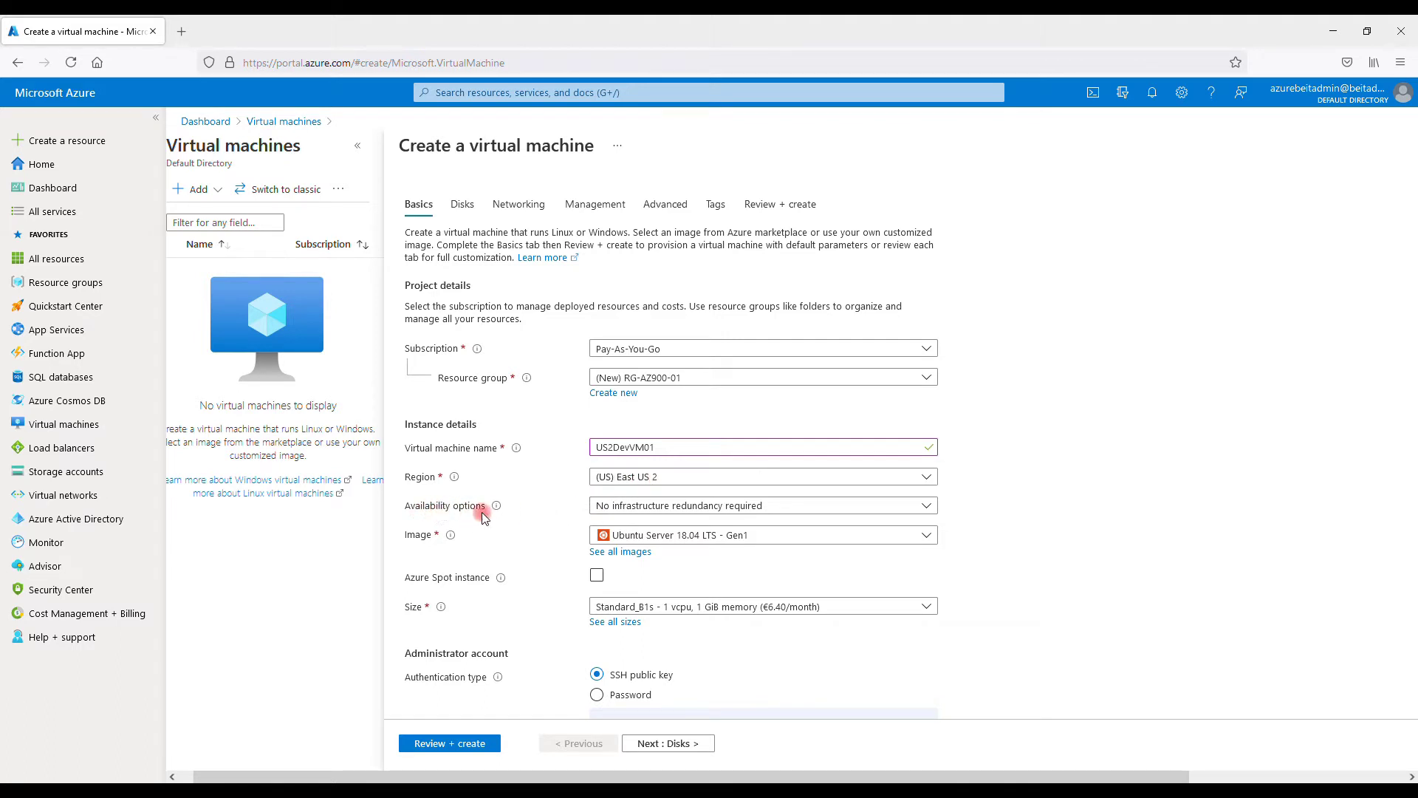
{"action": "left_click", "coordinate": [813, 512]}
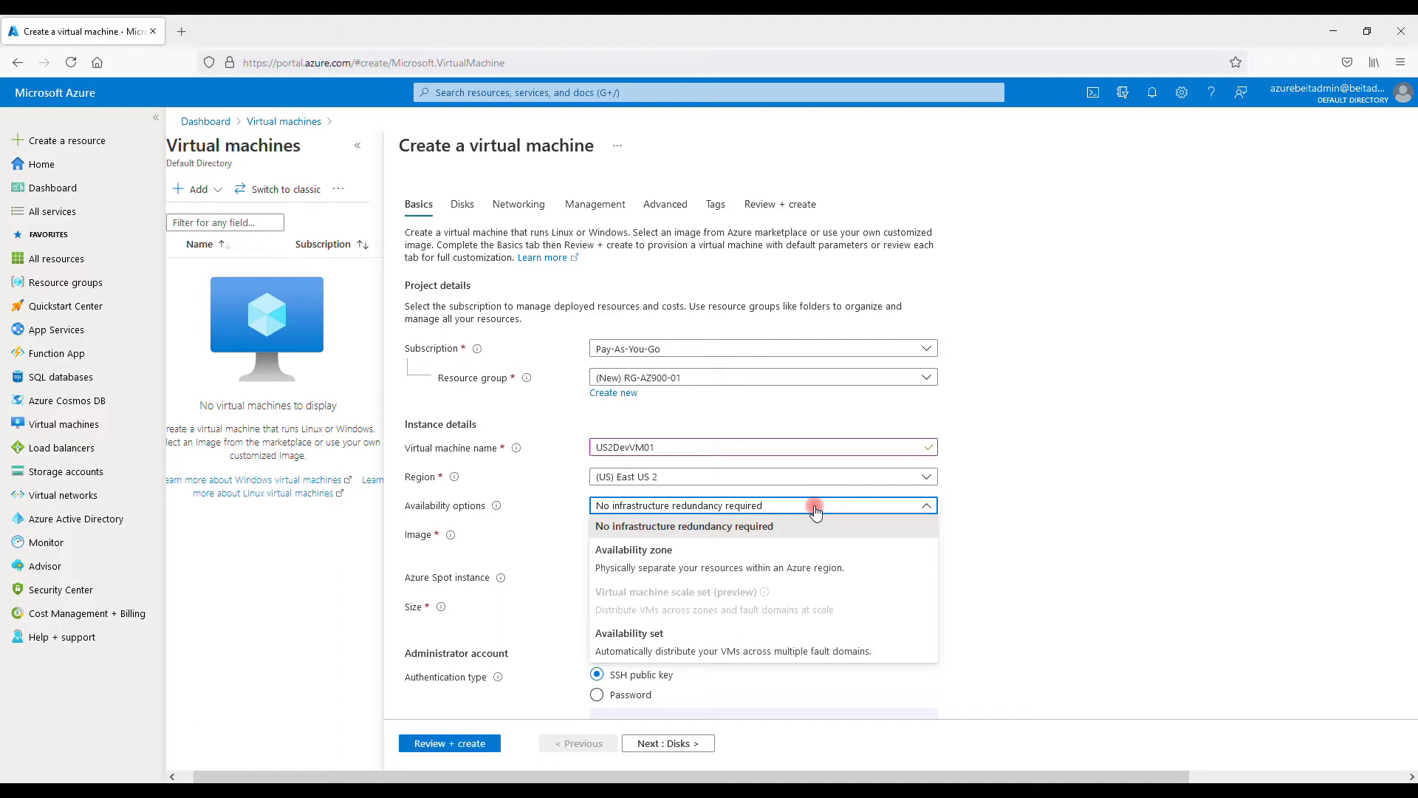
{"action": "left_click", "coordinate": [815, 510]}
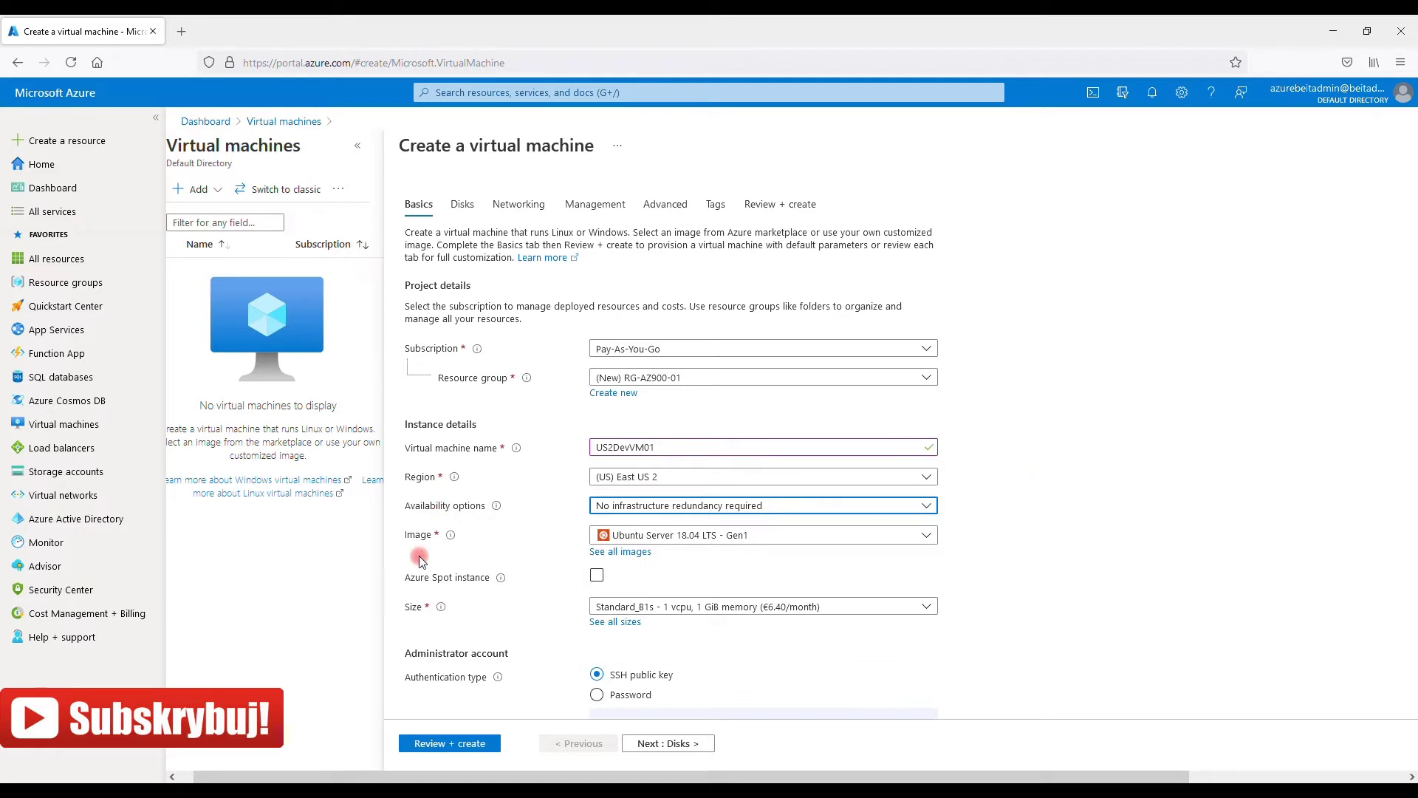
Browse the available images and choose Windows Server 2019 Datacenter - Gen1
{"action": "left_click", "coordinate": [812, 538]}
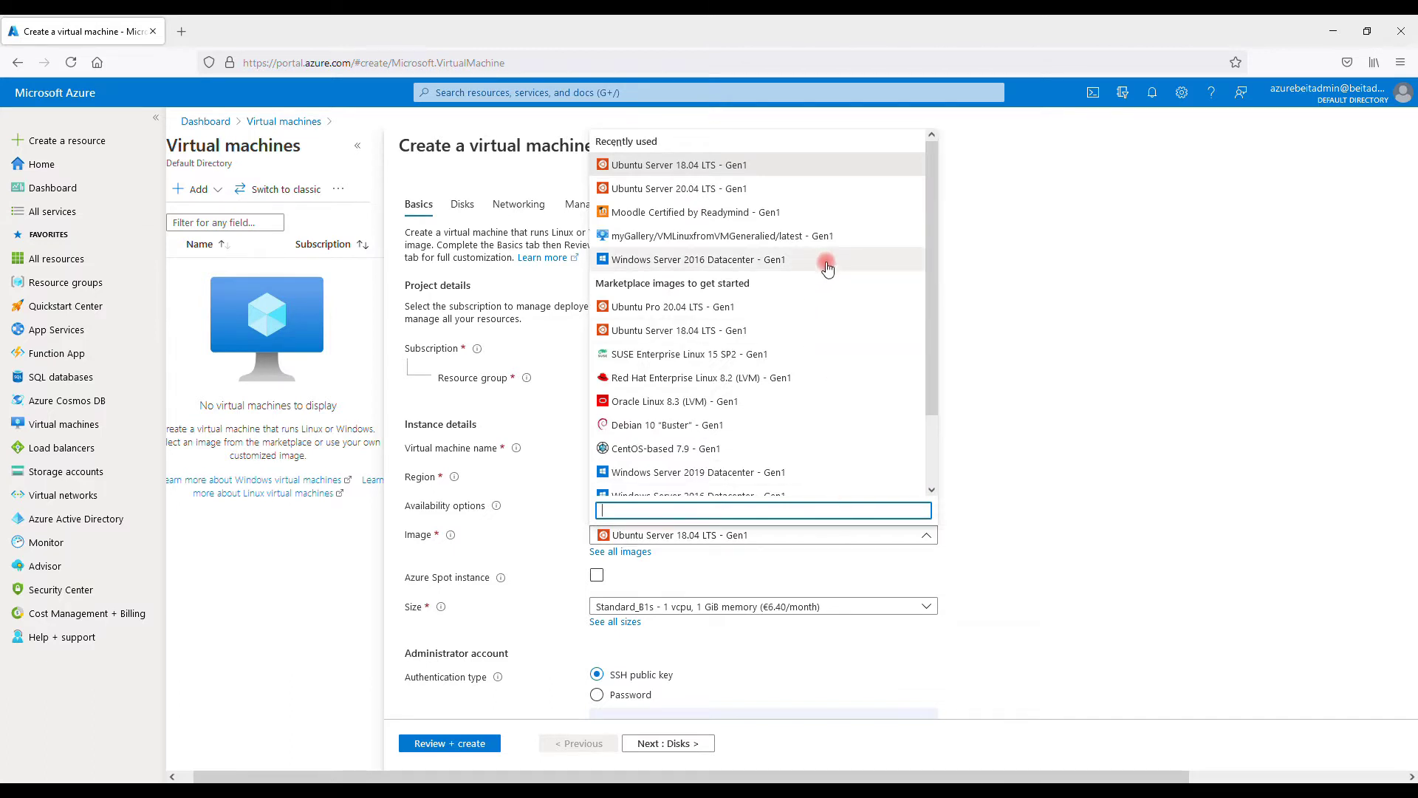
{"action": "scroll", "coordinate": [827, 267], "scroll_direction": "down", "scroll_amount": 2}
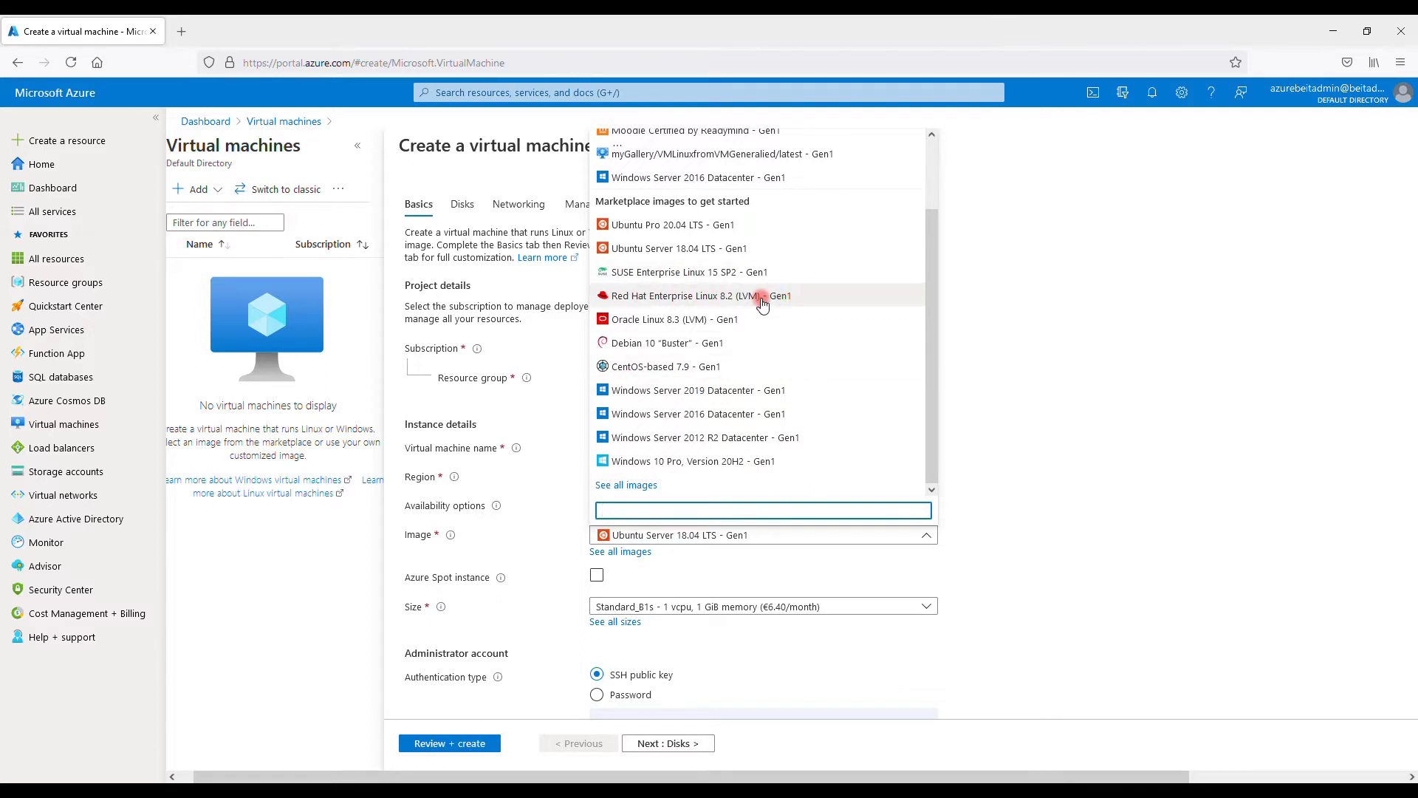
{"action": "scroll", "coordinate": [762, 305], "scroll_direction": "up", "scroll_amount": 2}
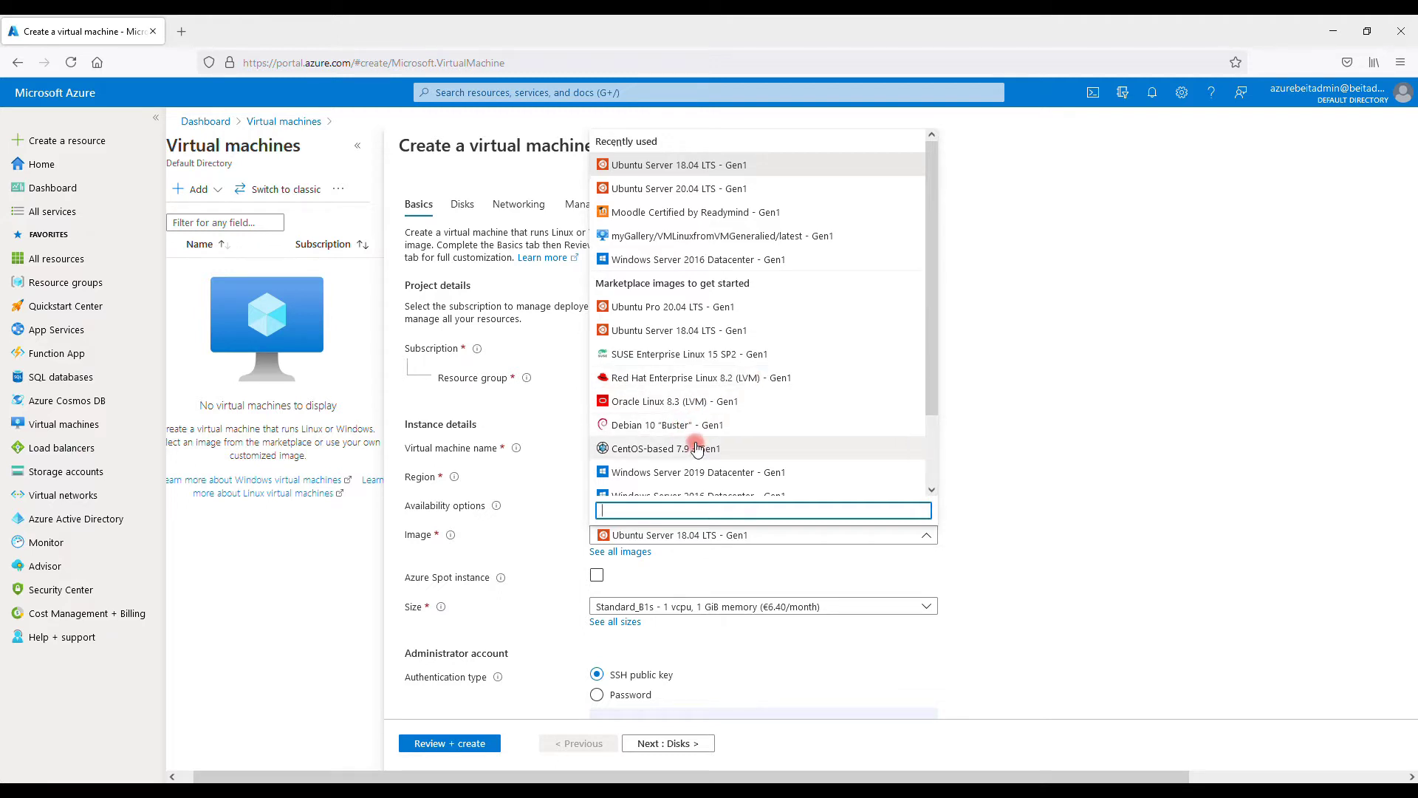
{"action": "scroll", "coordinate": [751, 450], "scroll_direction": "down", "scroll_amount": 2}
{"action": "left_click", "coordinate": [746, 401]}
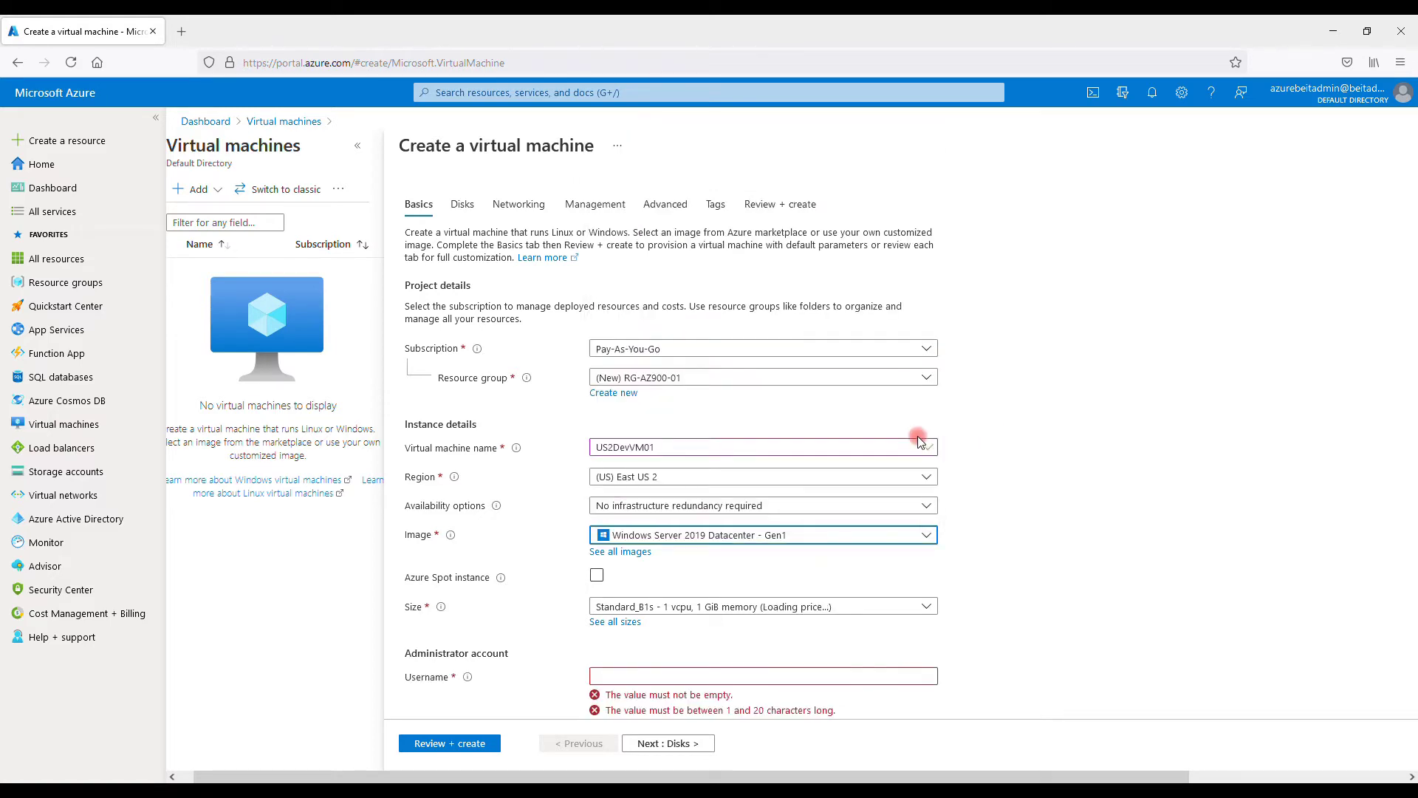
Set the virtual machine size to Standard_B2s with 2 vCPUs and 4 GiB memory
{"action": "scroll", "coordinate": [918, 441], "scroll_direction": "down", "scroll_amount": 2}
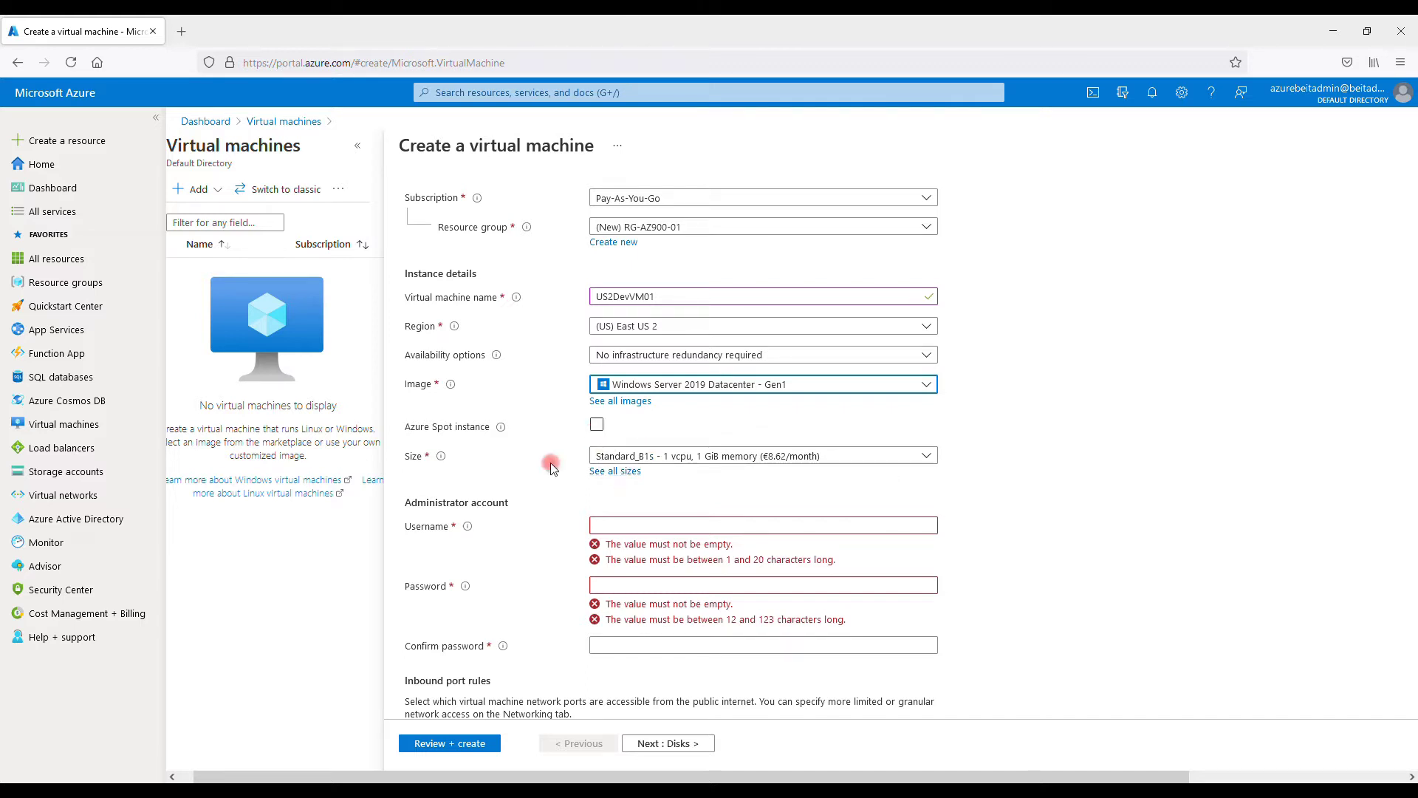
{"action": "left_click", "coordinate": [903, 458]}
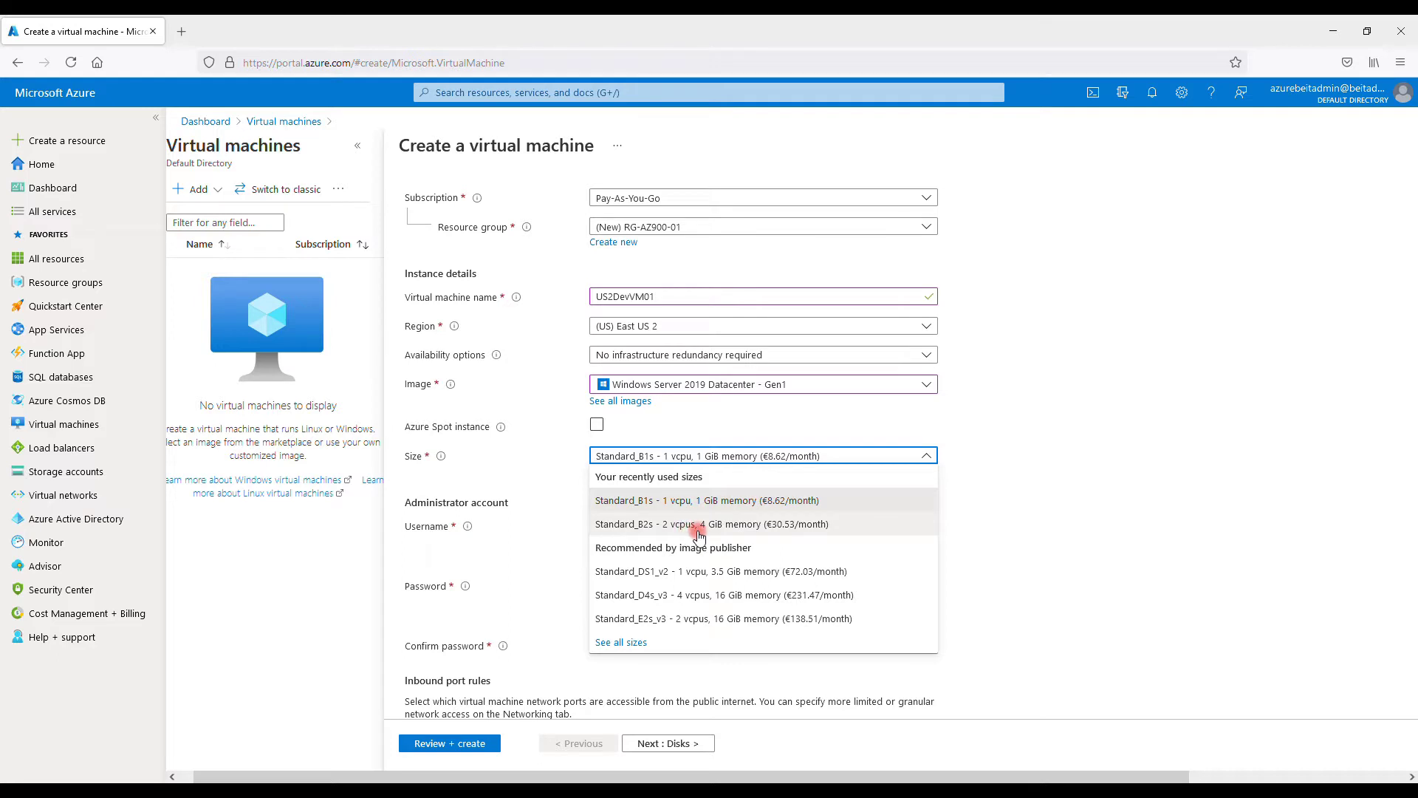
{"action": "left_click", "coordinate": [762, 527]}
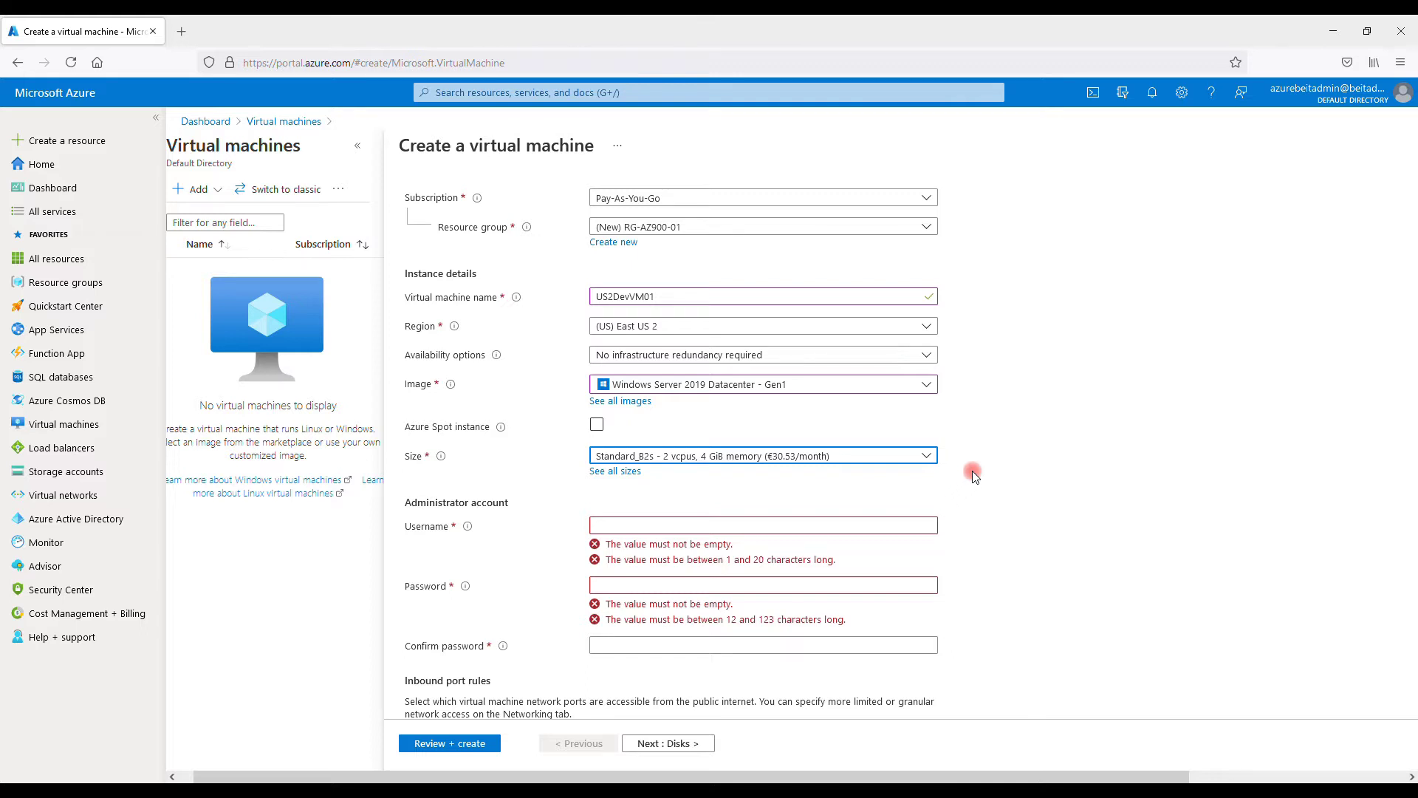
Set the administrator username to adminuser, then enter and confirm the account password
{"action": "scroll", "coordinate": [972, 472], "scroll_direction": "down", "scroll_amount": 1}
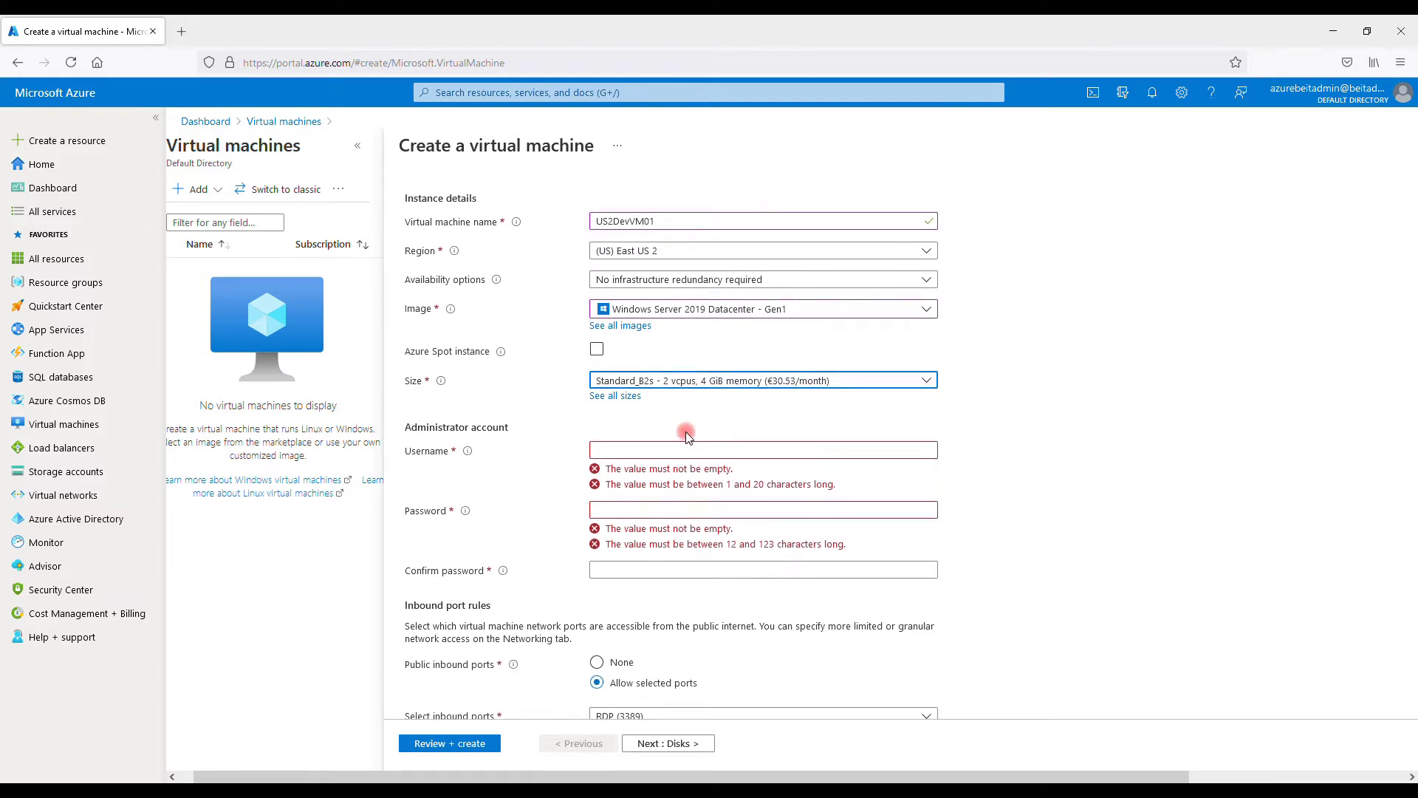
{"action": "left_click", "coordinate": [675, 450]}
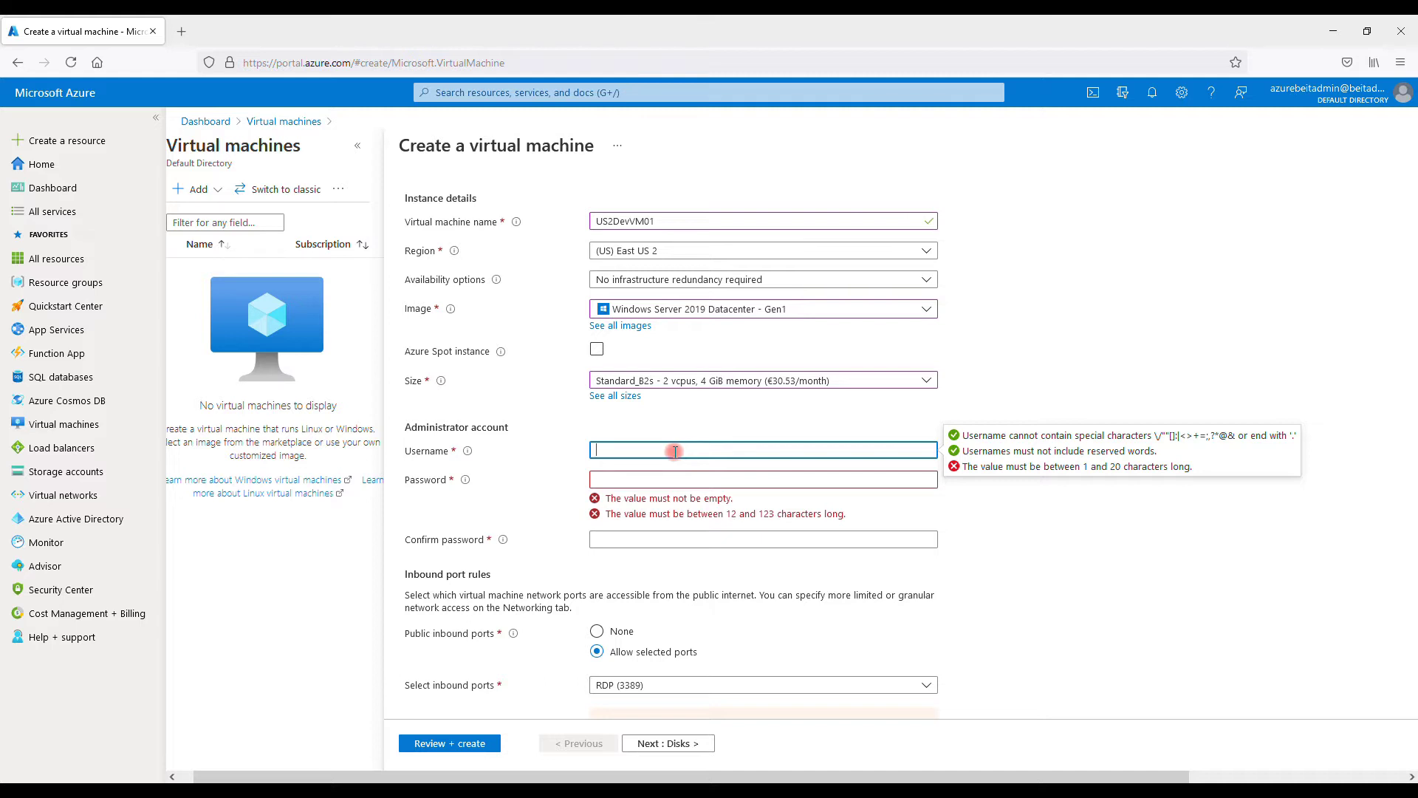
{"action": "type", "text": "adminuser"}
{"action": "key", "text": "Tab"}
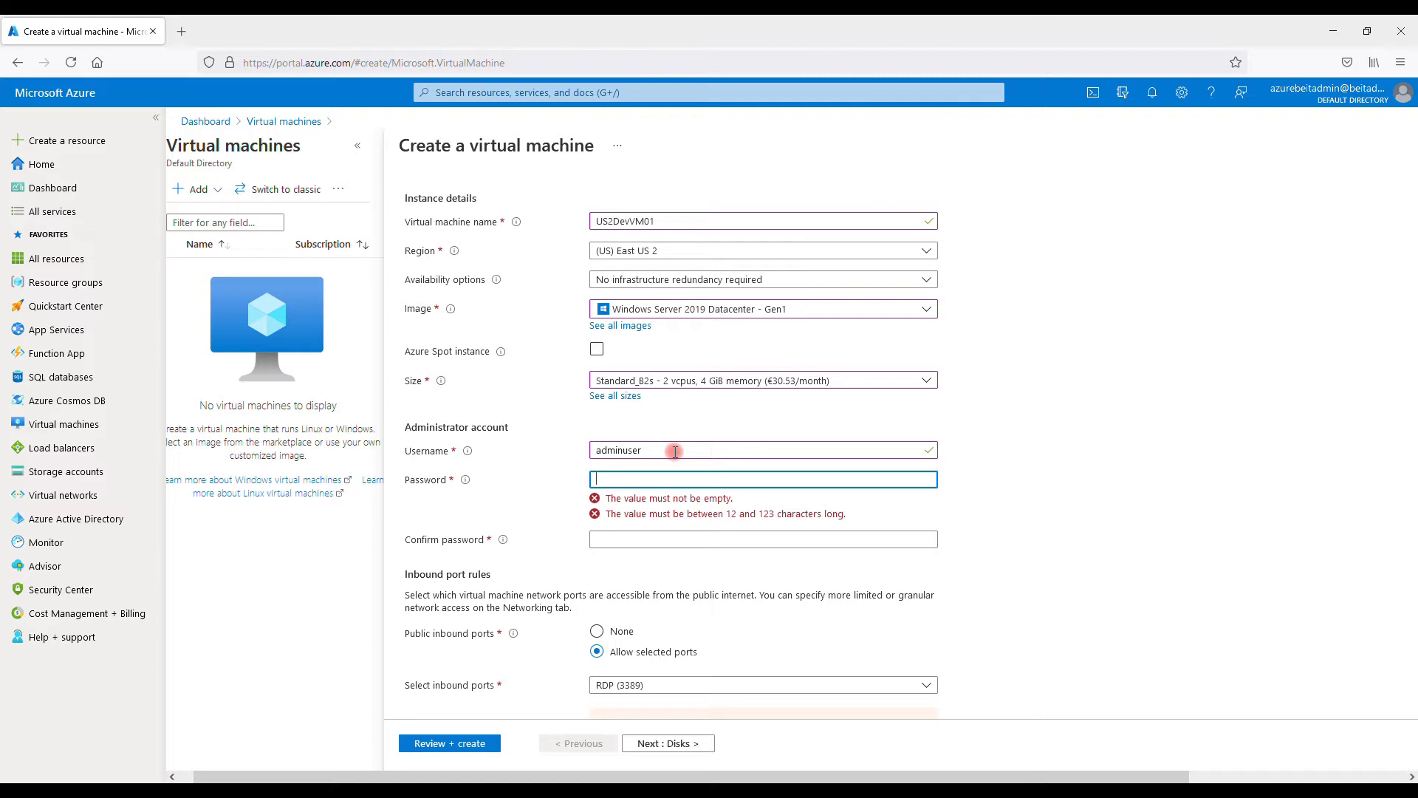
{"action": "key", "text": "ctrl+v"}
{"action": "key", "text": "Tab"}
{"action": "type", "text": "*************"}
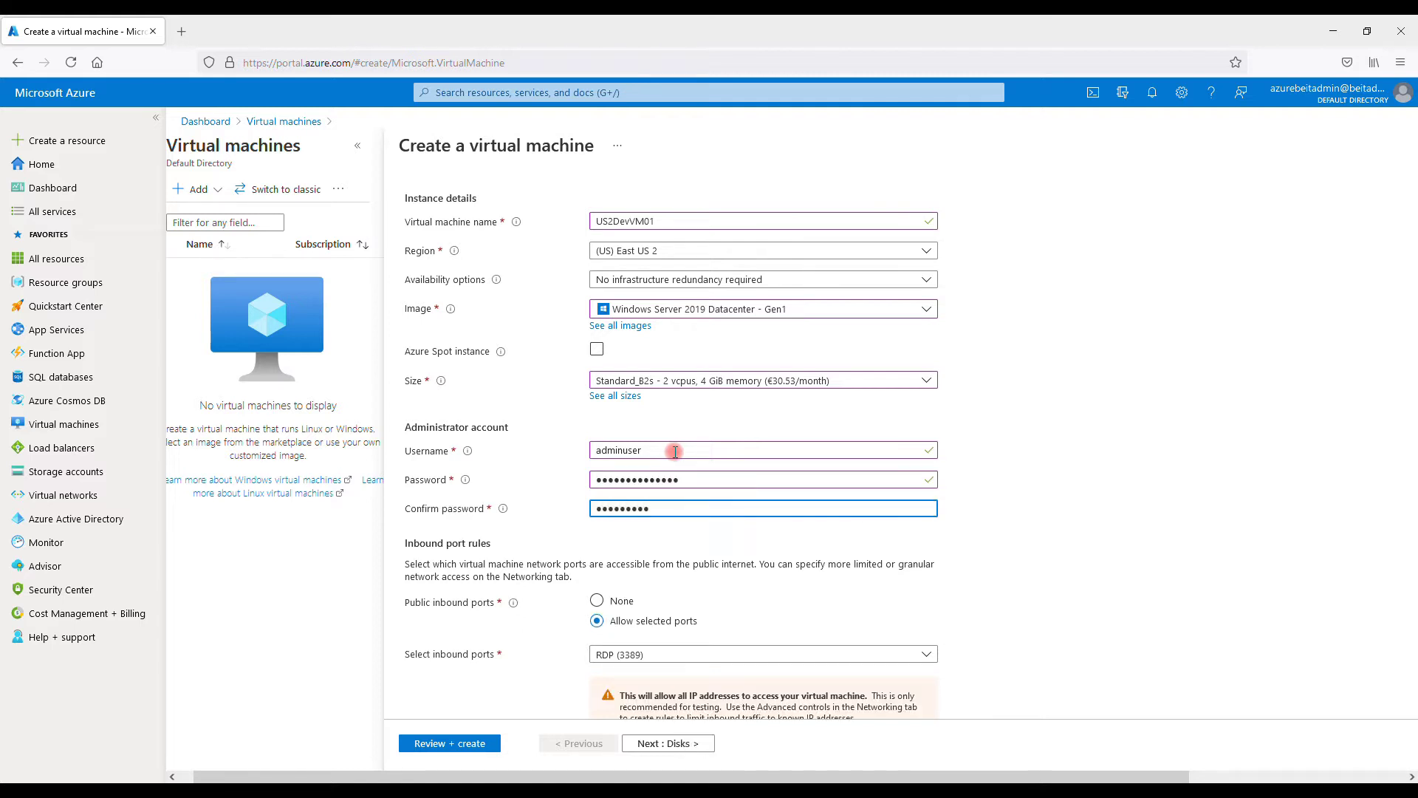
{"action": "type", "text": "*"}
Add HTTP (80) to the allowed public inbound ports alongside RDP (3389)
{"action": "scroll", "coordinate": [746, 481], "scroll_direction": "down", "scroll_amount": 3}
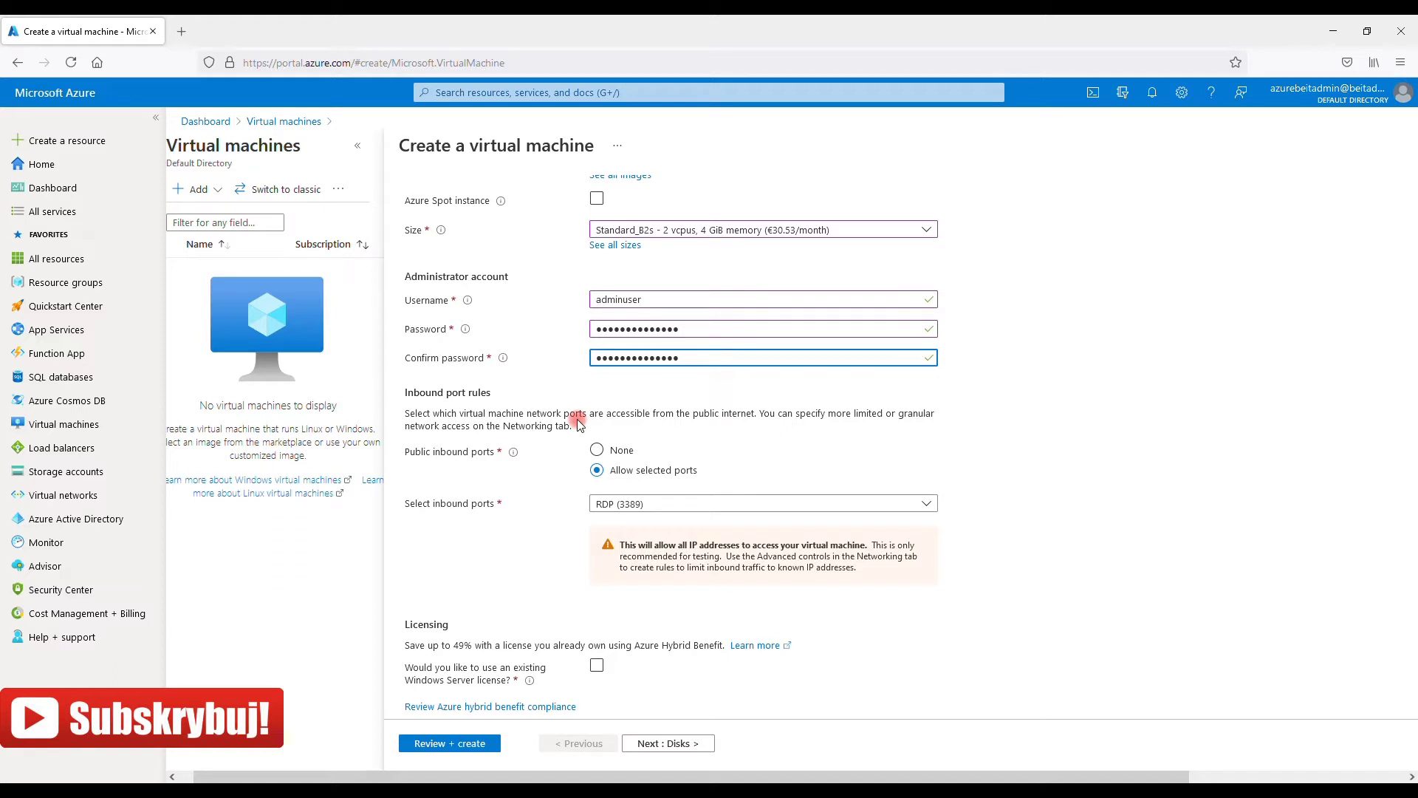
{"action": "left_click", "coordinate": [715, 507]}
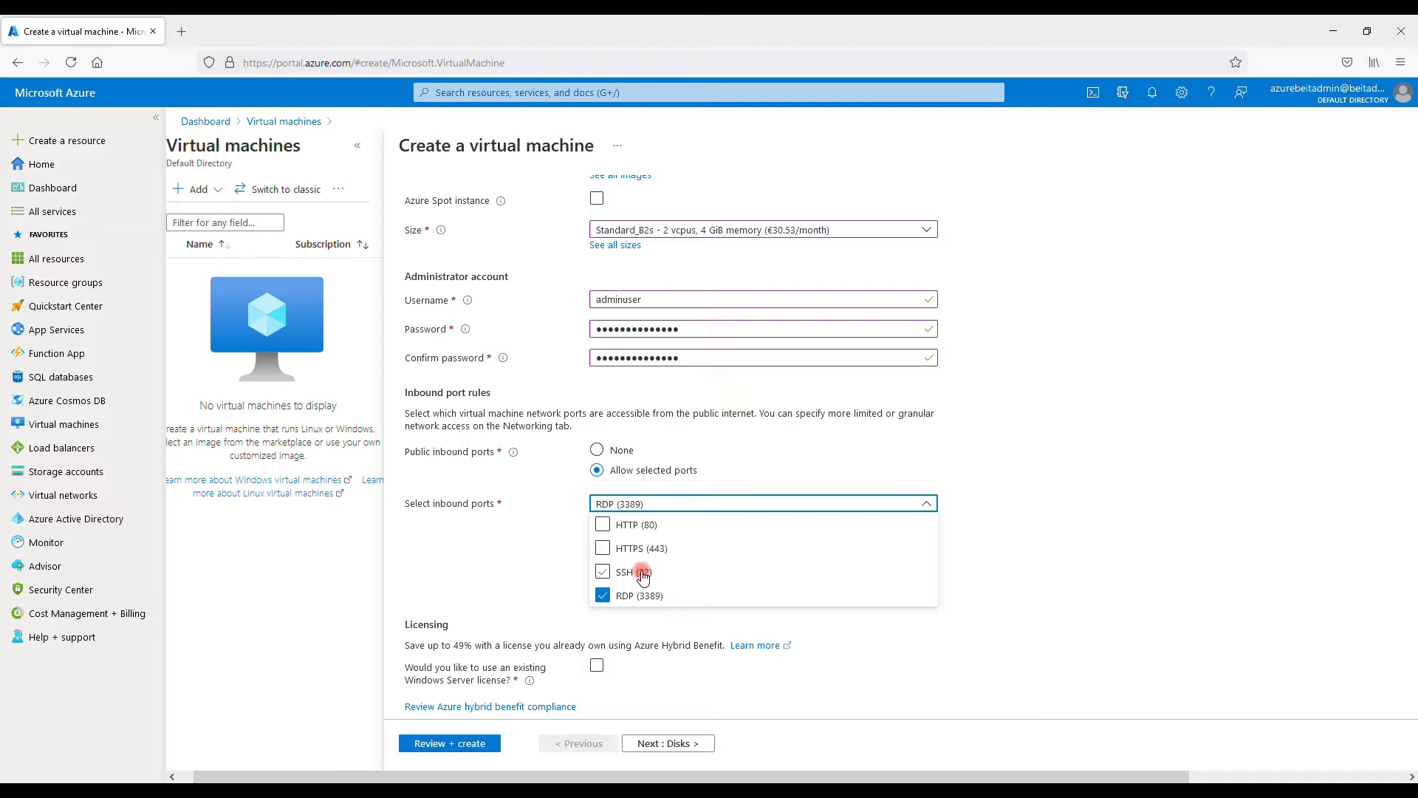
{"action": "left_click", "coordinate": [604, 526]}
Toggle the existing Windows Server license option, review the basic settings, and proceed to the disk settings
{"action": "scroll", "coordinate": [444, 605], "scroll_direction": "down", "scroll_amount": 1}
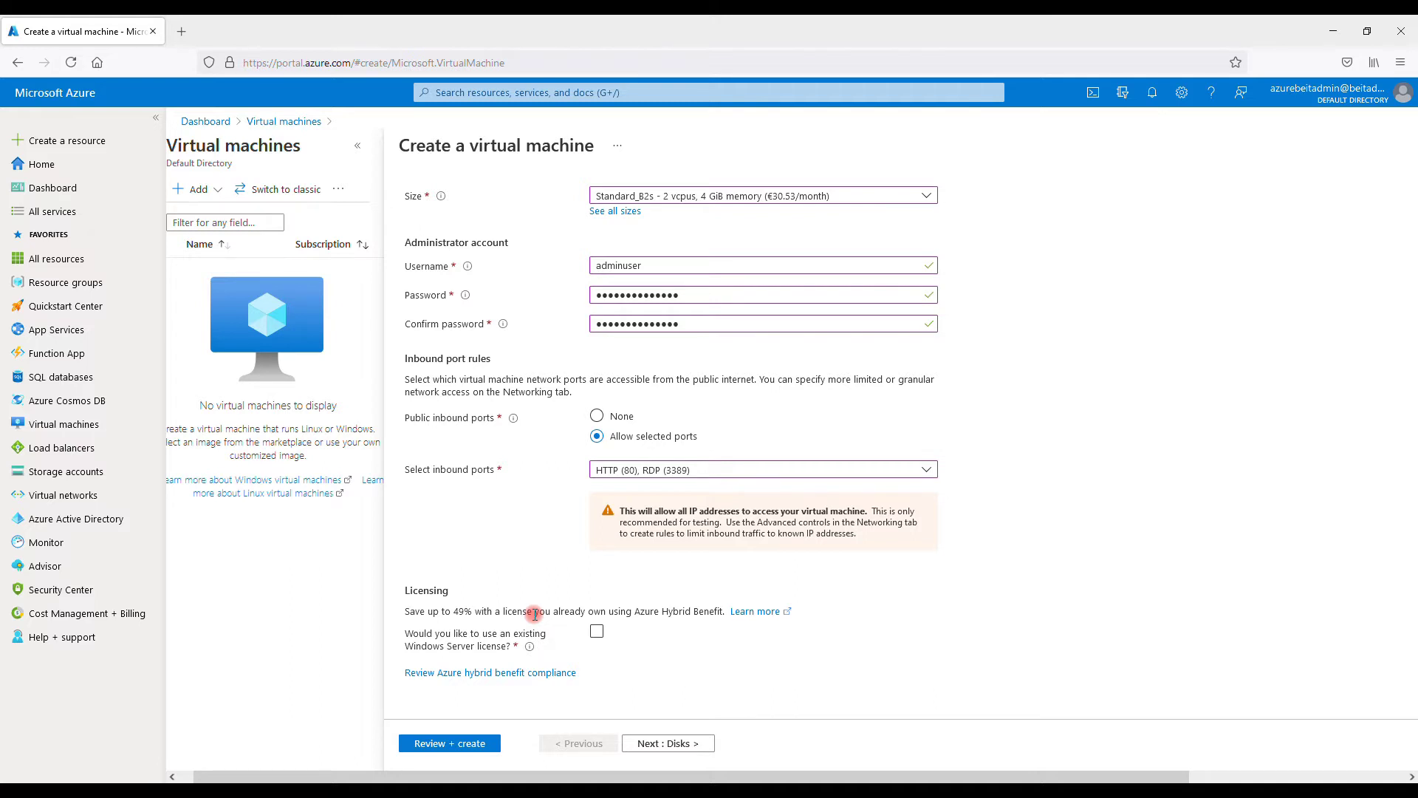
{"action": "left_click", "coordinate": [596, 629]}
{"action": "scroll", "coordinate": [602, 613], "scroll_direction": "up", "scroll_amount": 4}
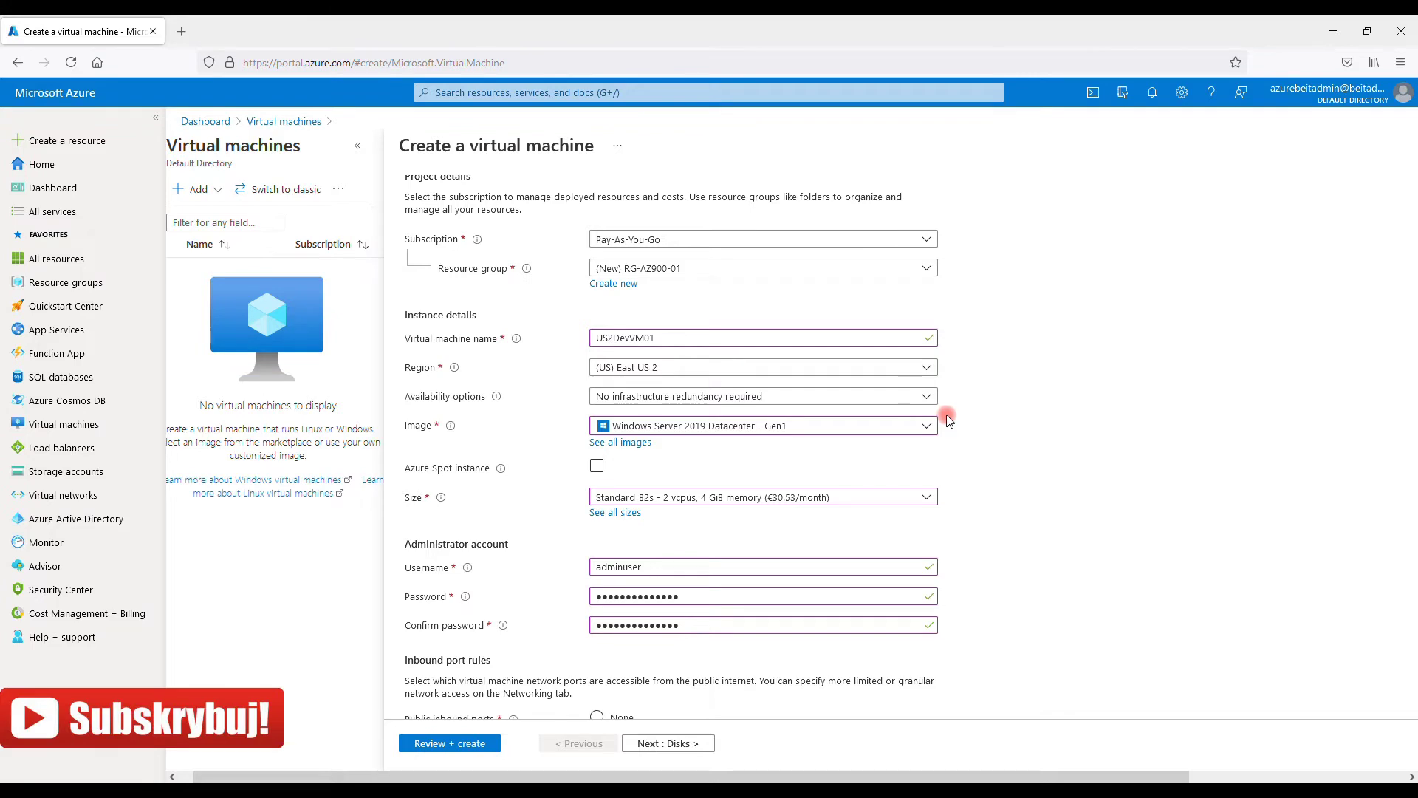
{"action": "scroll", "coordinate": [948, 419], "scroll_direction": "down", "scroll_amount": 5}
{"action": "left_click", "coordinate": [668, 743]}
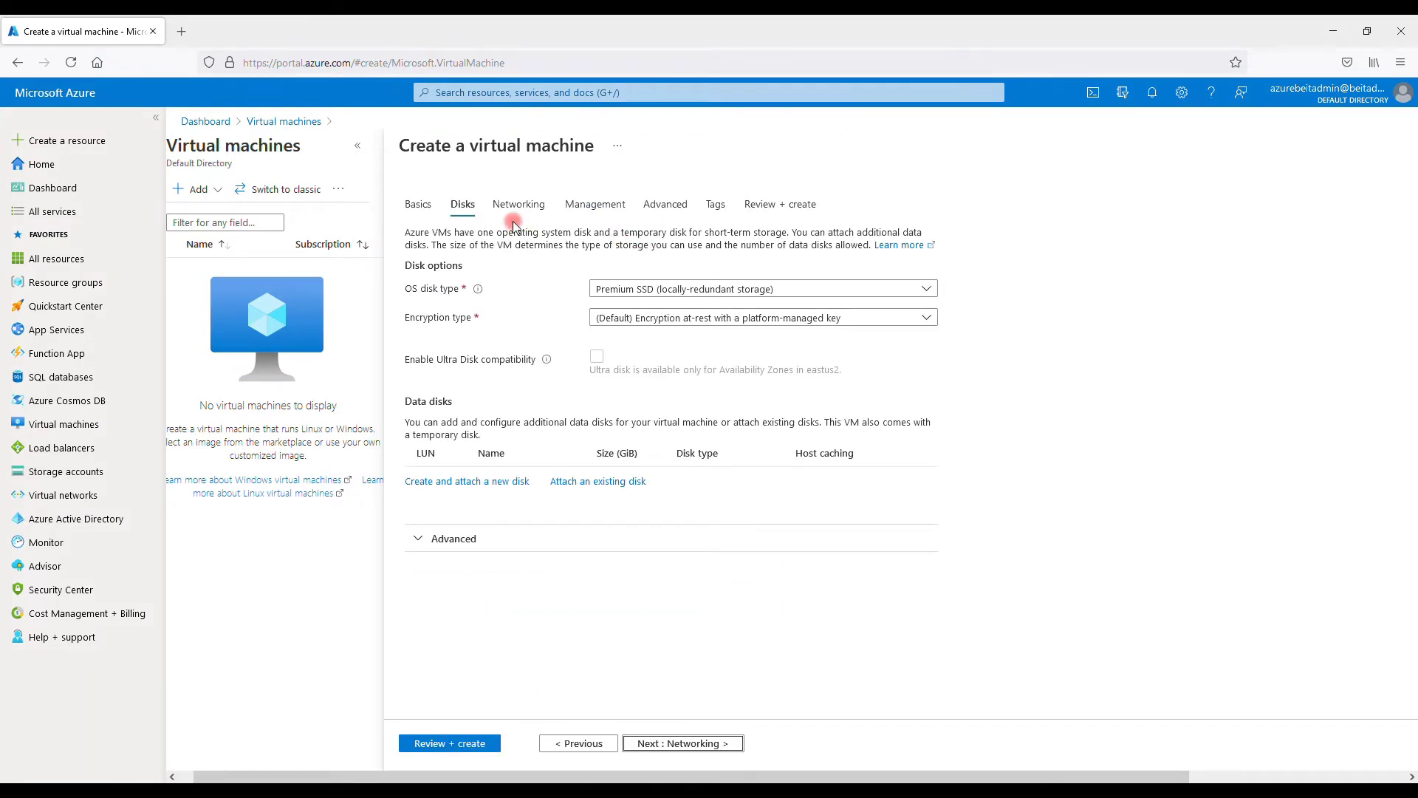
Choose Premium SSD as the OS disk type and the default encryption at-rest with a platform-managed key
{"action": "left_click", "coordinate": [852, 289]}
{"action": "left_click", "coordinate": [852, 290]}
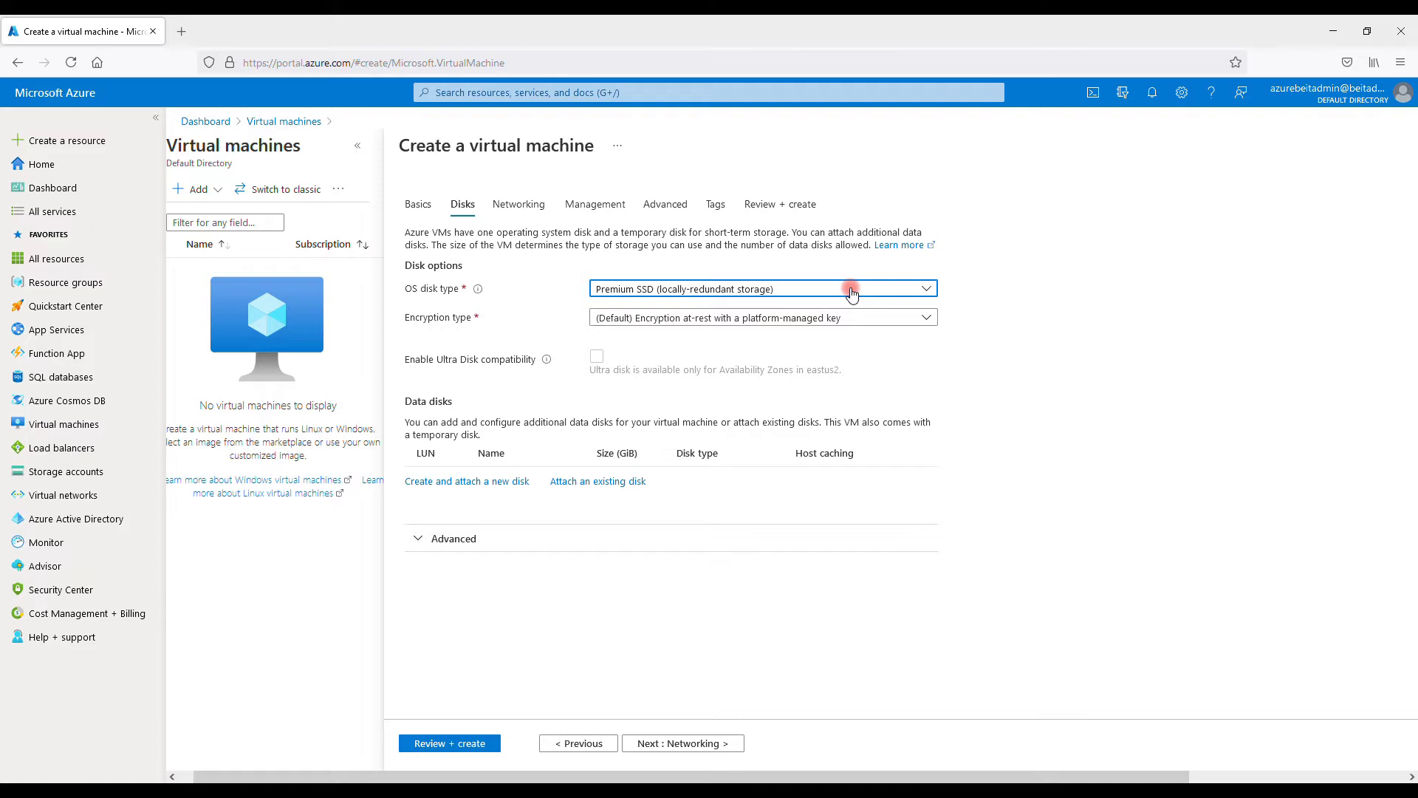
{"action": "left_click", "coordinate": [852, 293]}
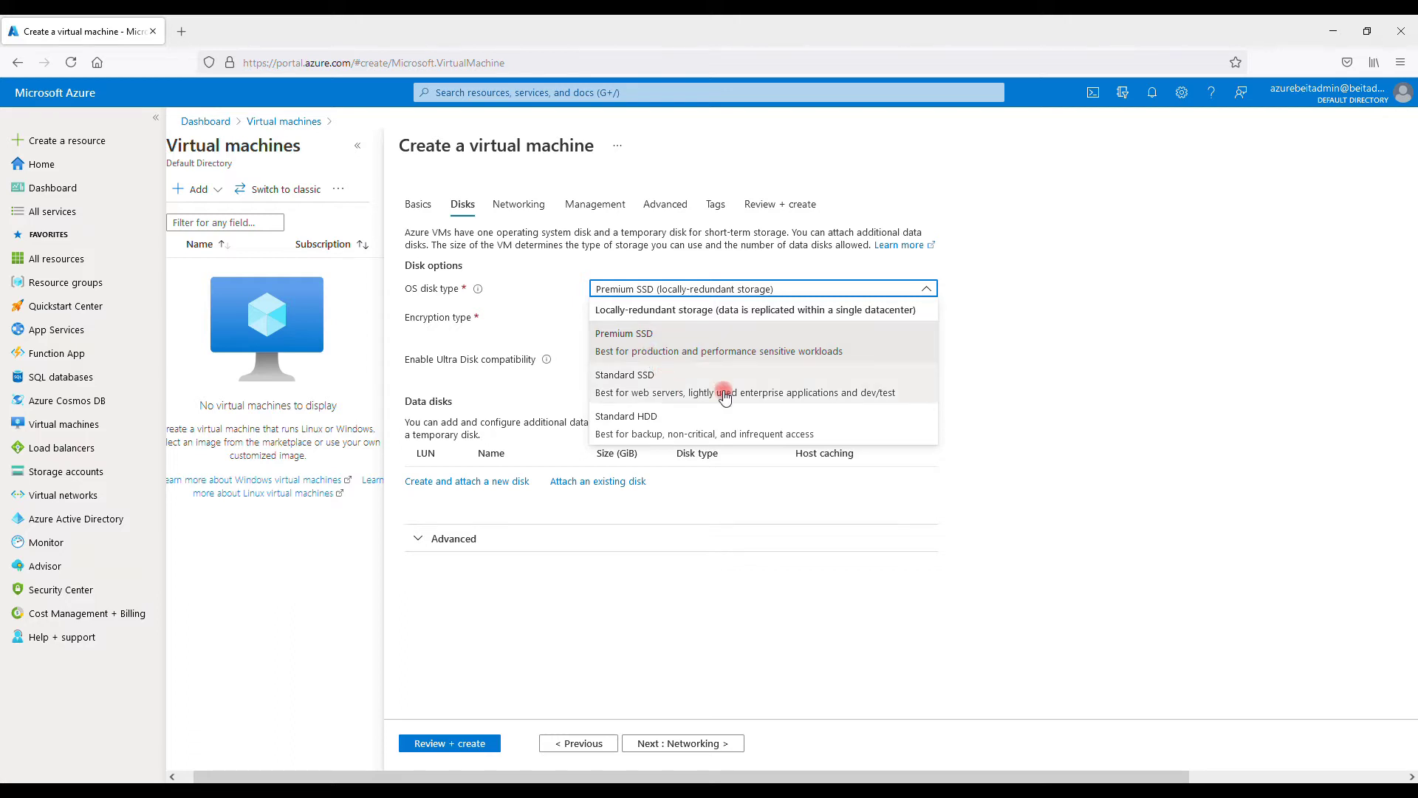
{"action": "left_click", "coordinate": [684, 357]}
{"action": "mouse_move", "coordinate": [546, 362]}
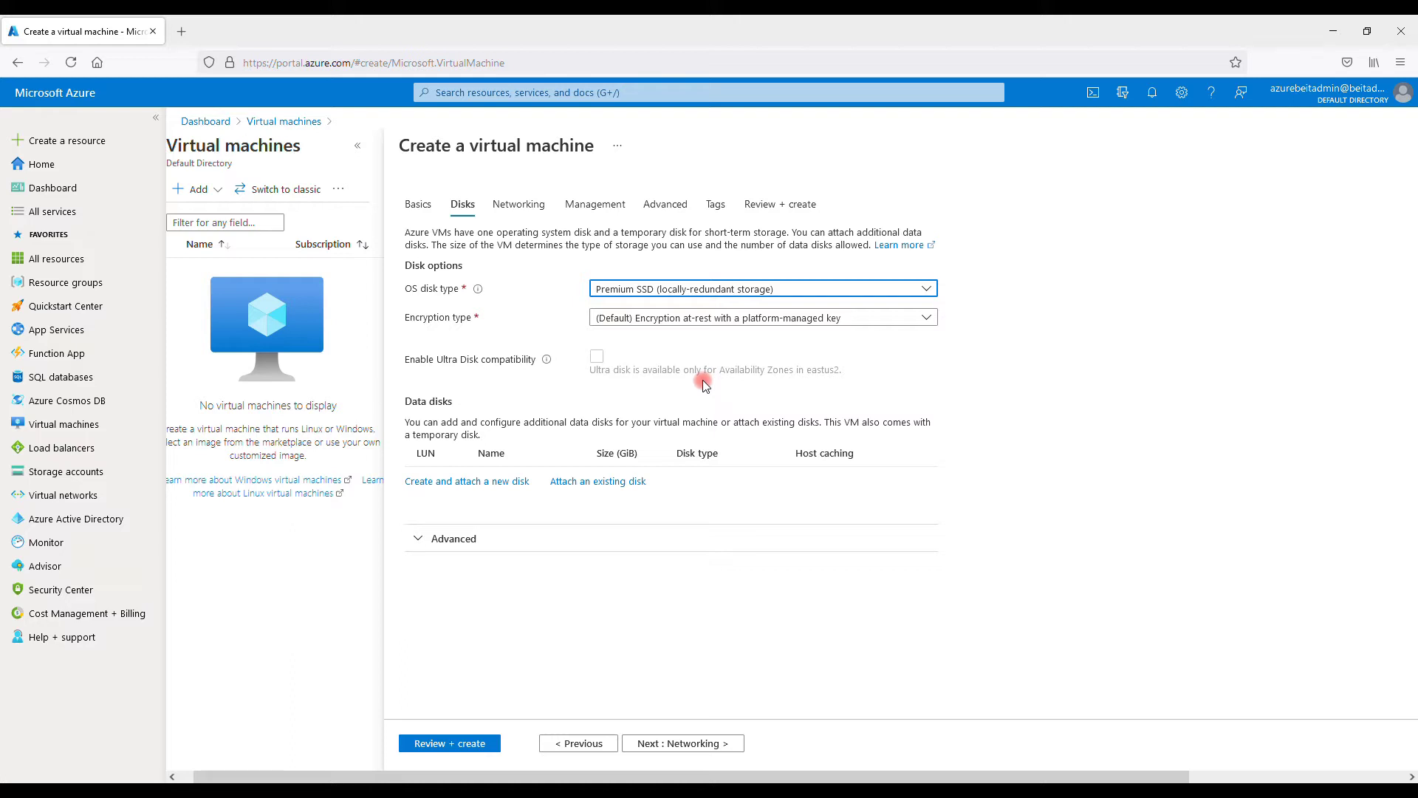
{"action": "left_click", "coordinate": [803, 317]}
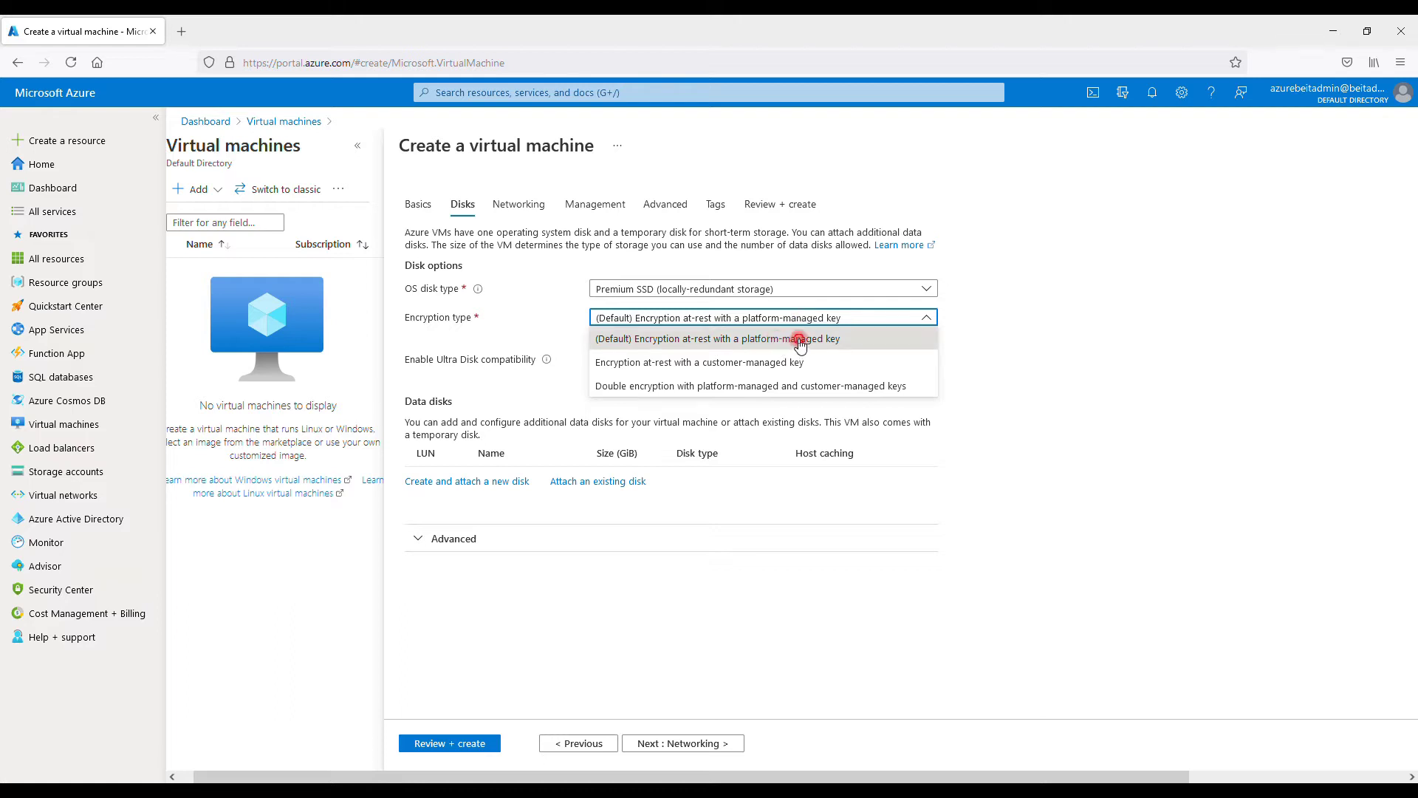
{"action": "left_click", "coordinate": [808, 339]}
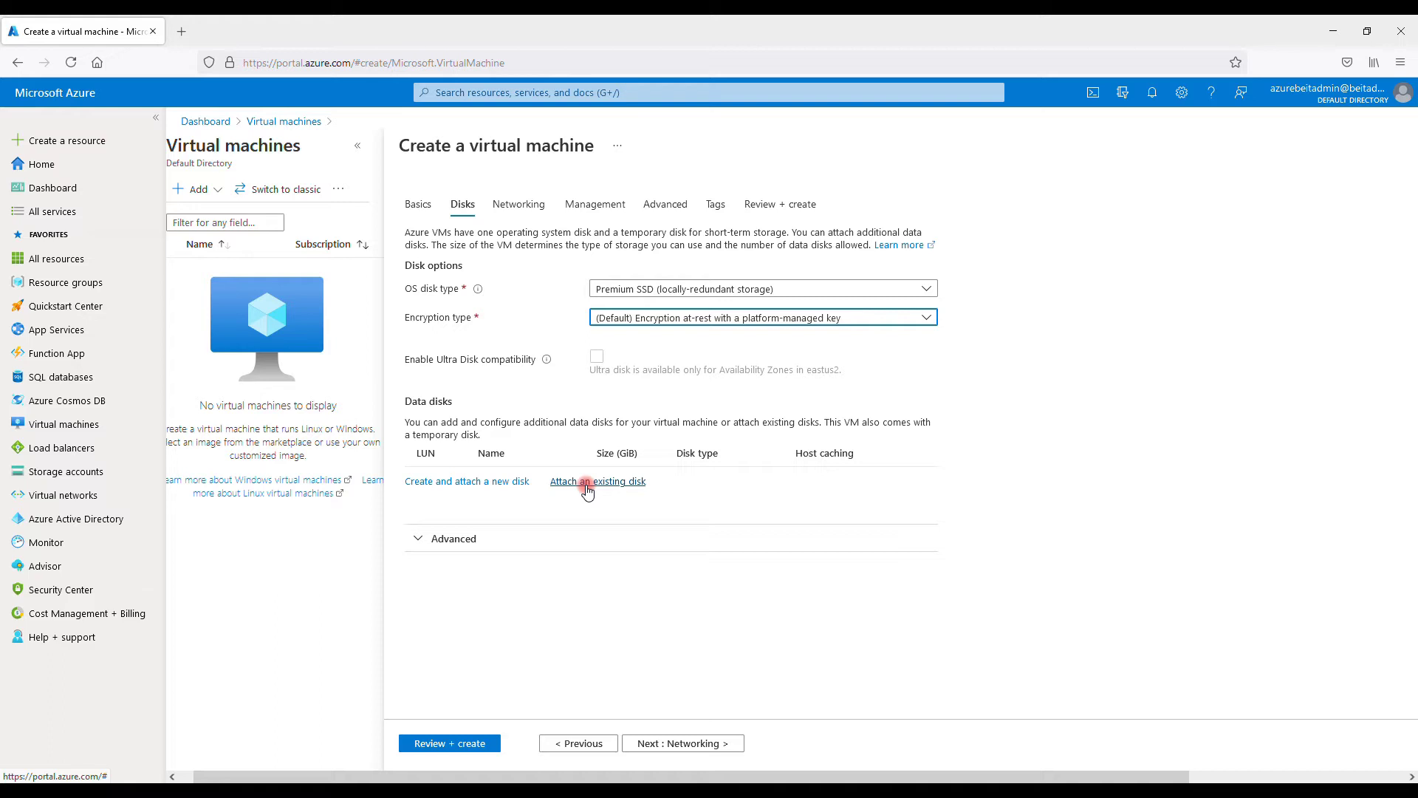
Examine the advanced disk options, proceed to the networking settings, and check the available virtual network and public IP choices
{"action": "left_click", "coordinate": [421, 539]}
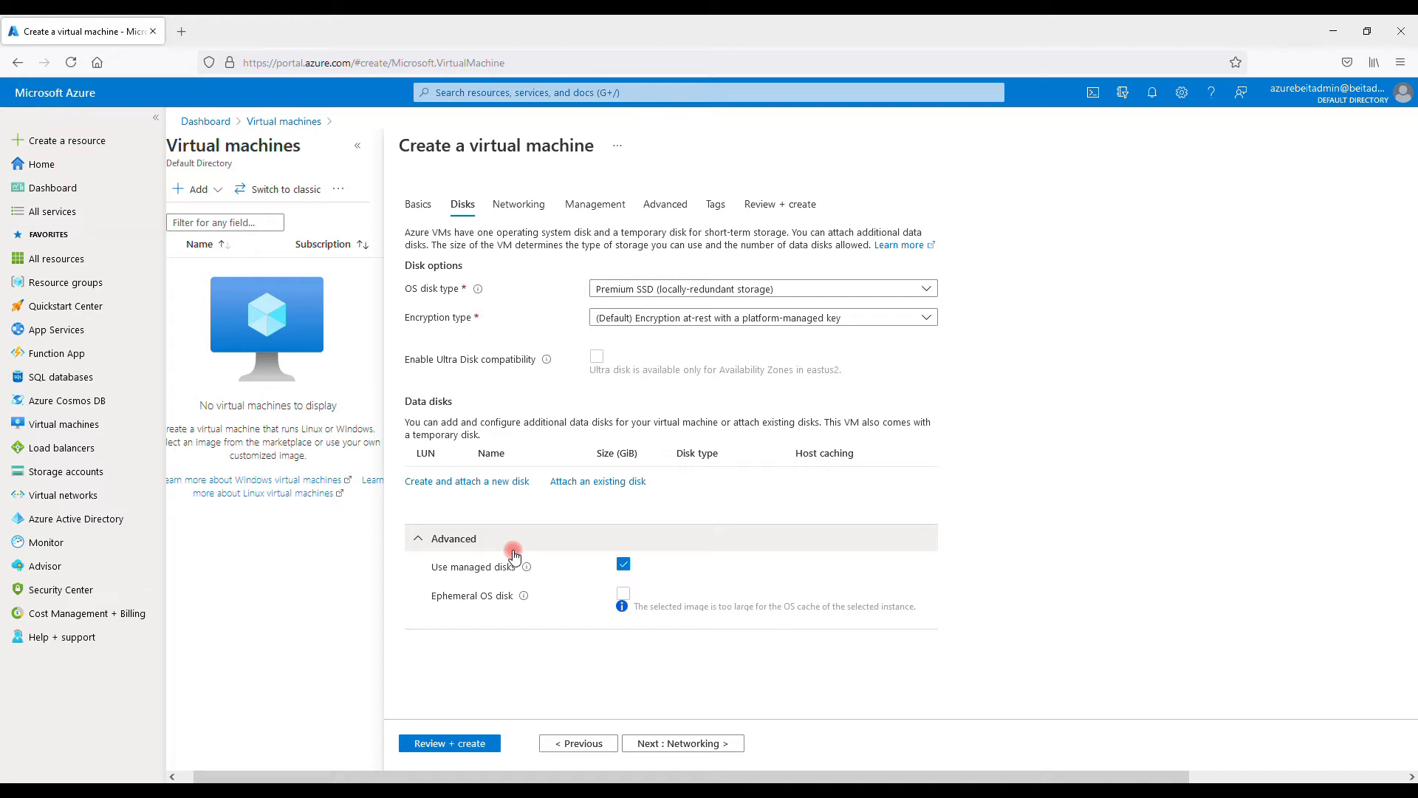
{"action": "left_click", "coordinate": [519, 203]}
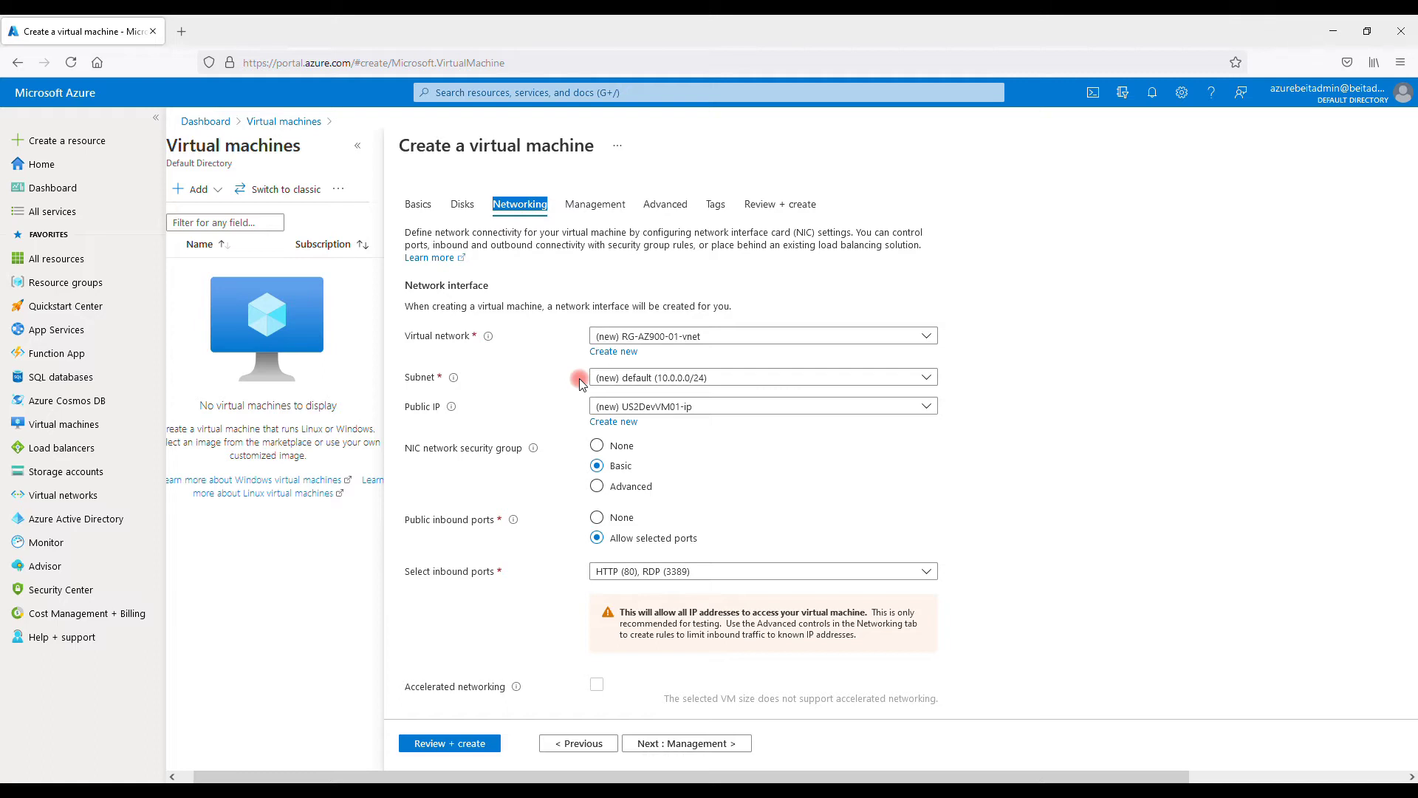
{"action": "left_click", "coordinate": [717, 338]}
{"action": "left_click", "coordinate": [773, 306]}
{"action": "left_click", "coordinate": [864, 334]}
{"action": "left_click", "coordinate": [796, 303]}
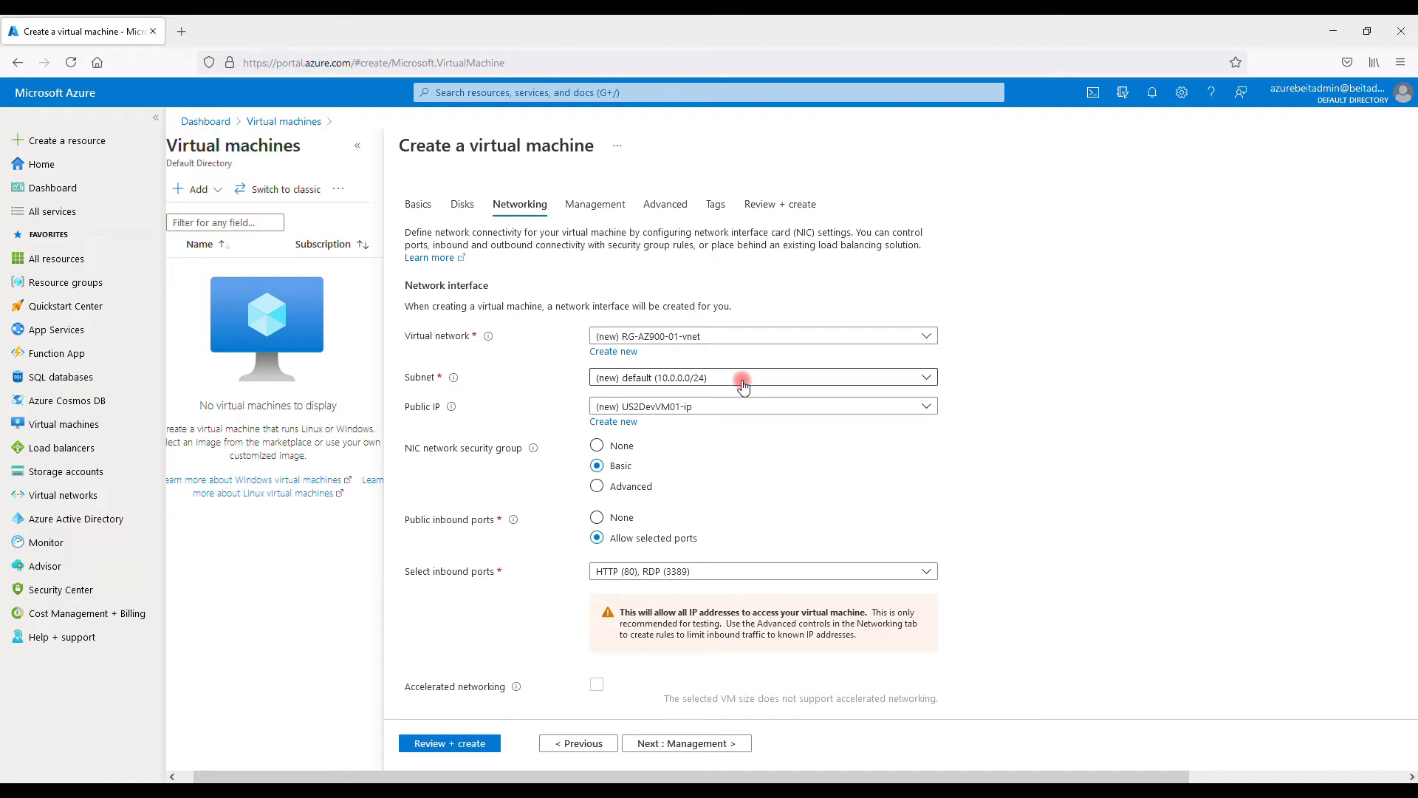
{"action": "left_click", "coordinate": [765, 407]}
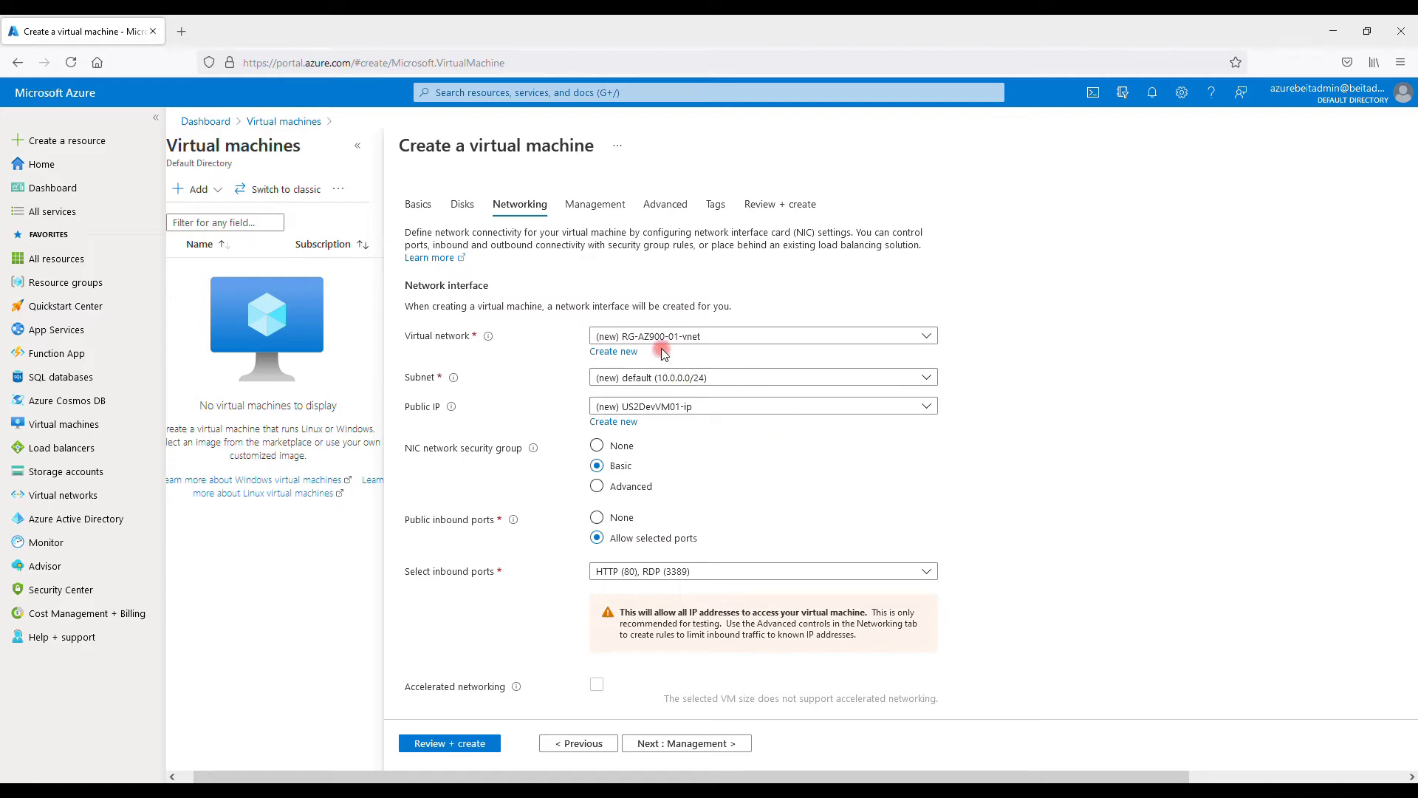
Define a new public IP address named RG-AZ900-01-PIP with the Basic SKU and Dynamic assignment
{"action": "left_click", "coordinate": [628, 423]}
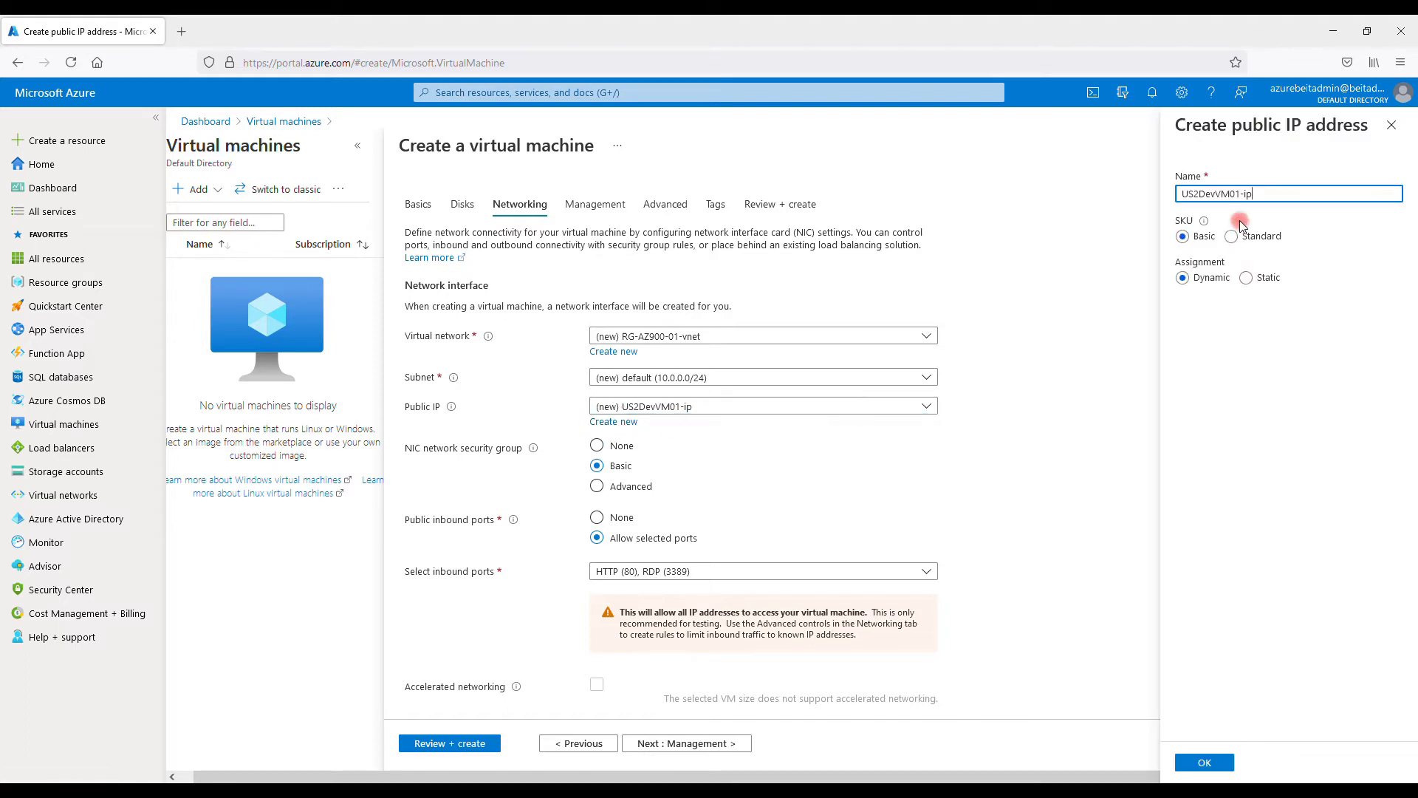
{"action": "left_click_drag", "start_coordinate": [1254, 194], "coordinate": [1167, 220]}
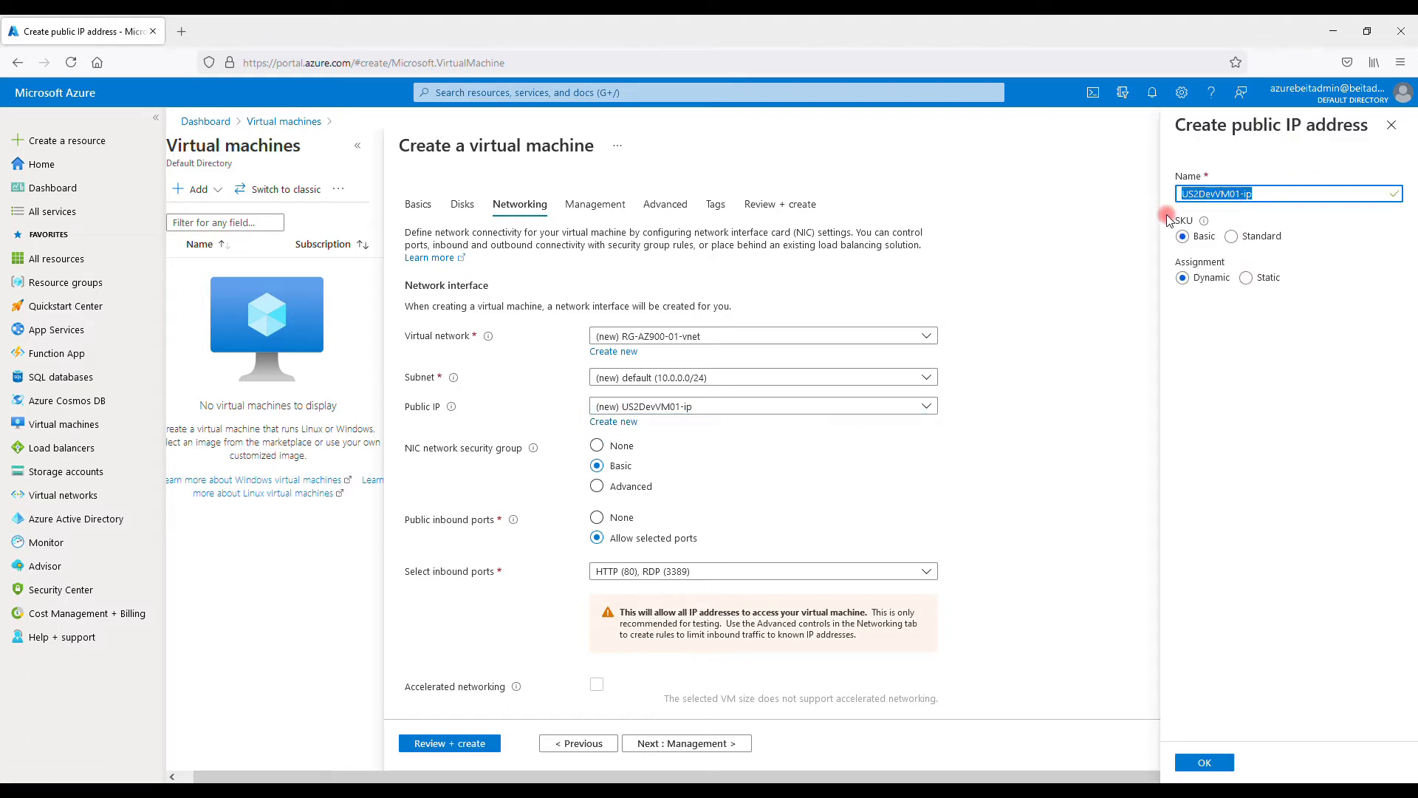
{"action": "type", "text": "RG-AZ900"}
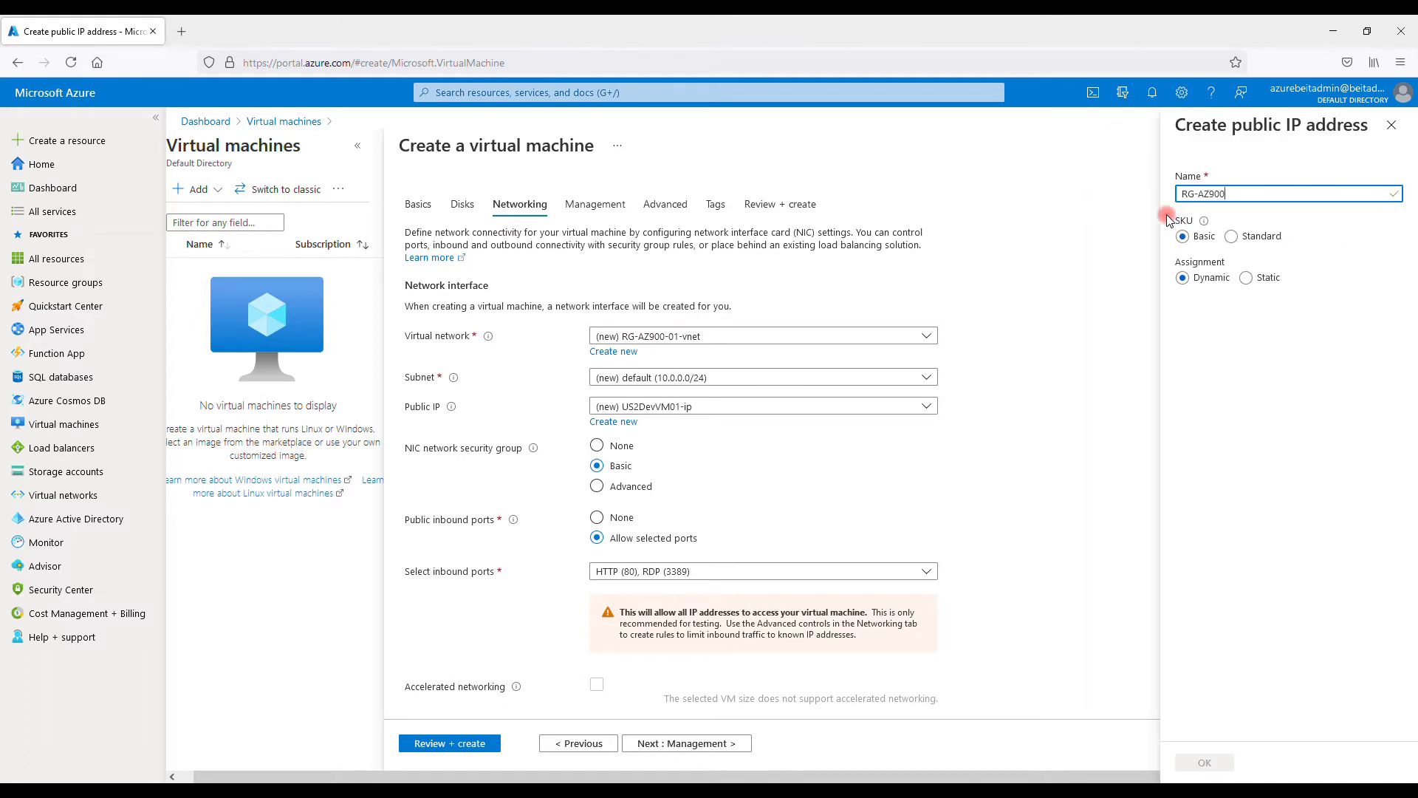
{"action": "type", "text": "-01-PIP"}
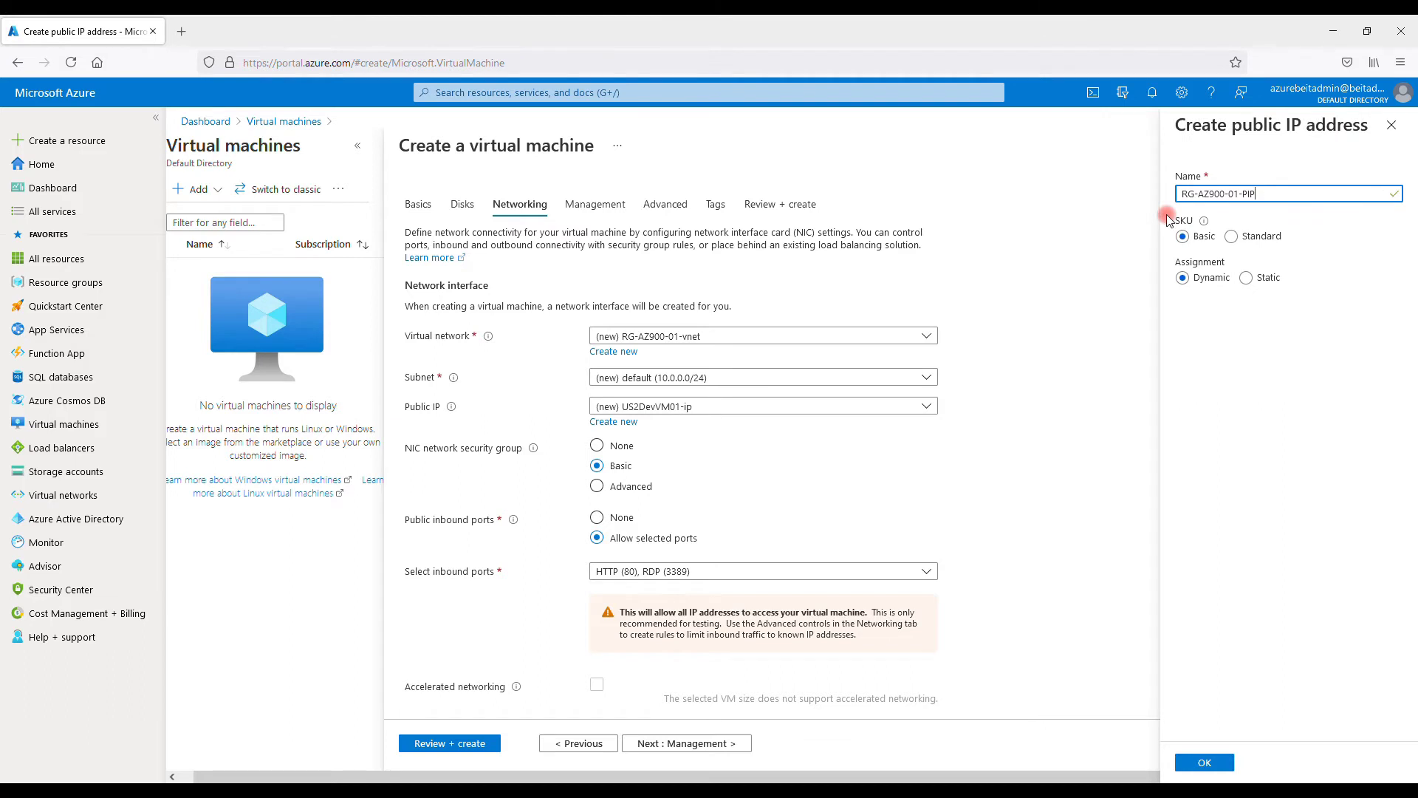
{"action": "mouse_move", "coordinate": [1204, 223]}
{"action": "left_click", "coordinate": [1211, 280]}
{"action": "left_click", "coordinate": [1249, 278]}
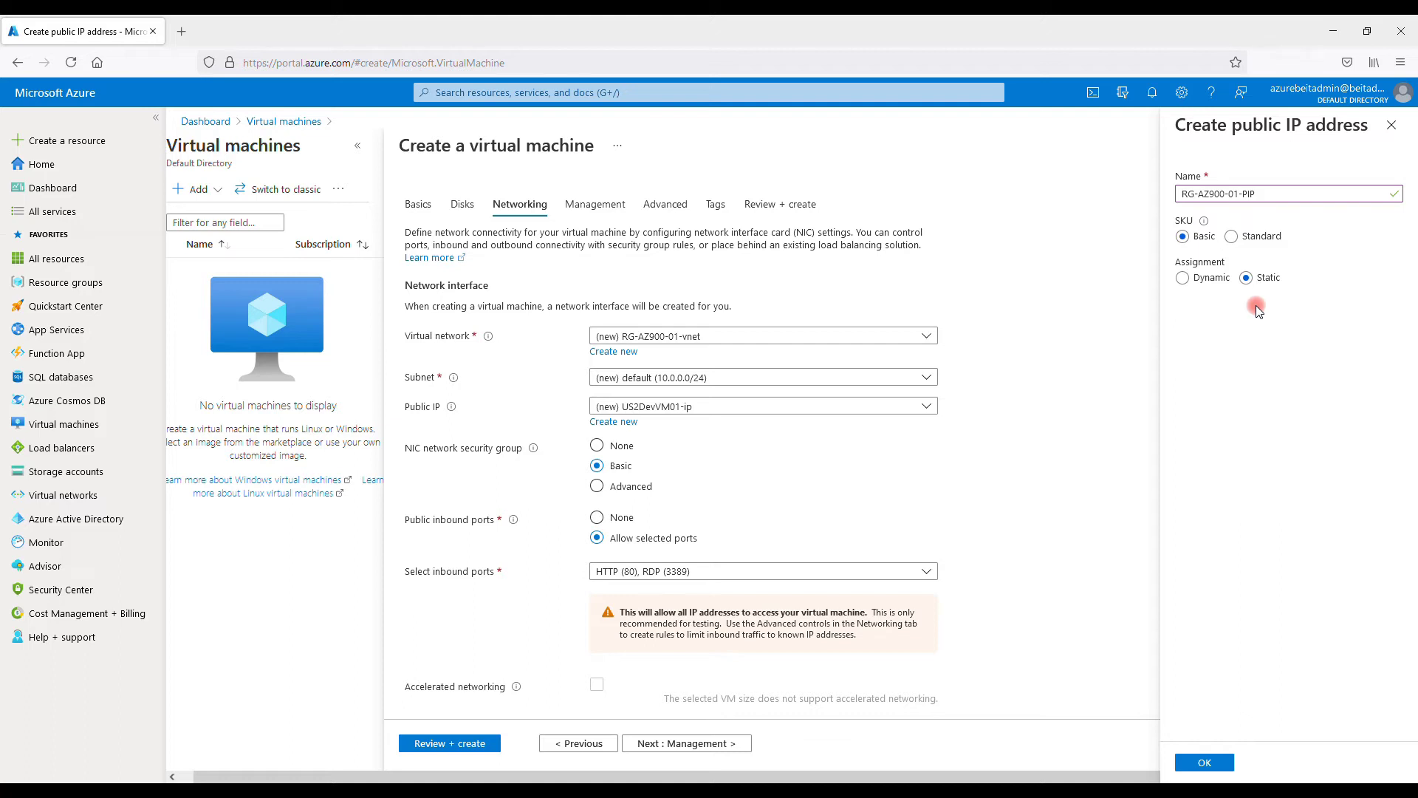
{"action": "left_click", "coordinate": [1185, 278]}
Examine the remaining networking settings, including the option to place the virtual machine behind an existing load balancing solution
{"action": "scroll", "coordinate": [653, 521], "scroll_direction": "down", "scroll_amount": 3}
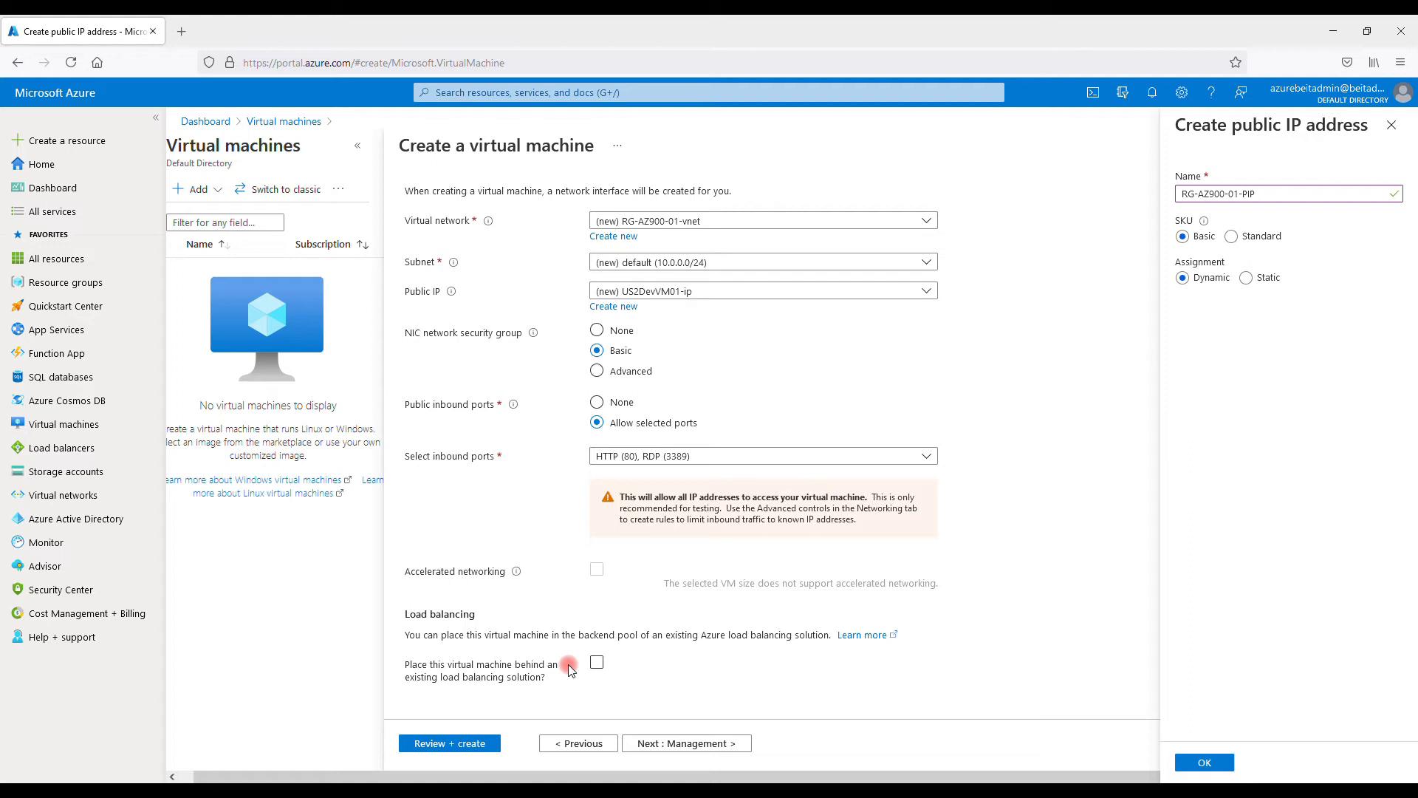
{"action": "left_click", "coordinate": [598, 662]}
{"action": "left_click", "coordinate": [629, 662]}
{"action": "scroll", "coordinate": [676, 641], "scroll_direction": "up", "scroll_amount": 1}
{"action": "scroll", "coordinate": [677, 641], "scroll_direction": "down", "scroll_amount": 1}
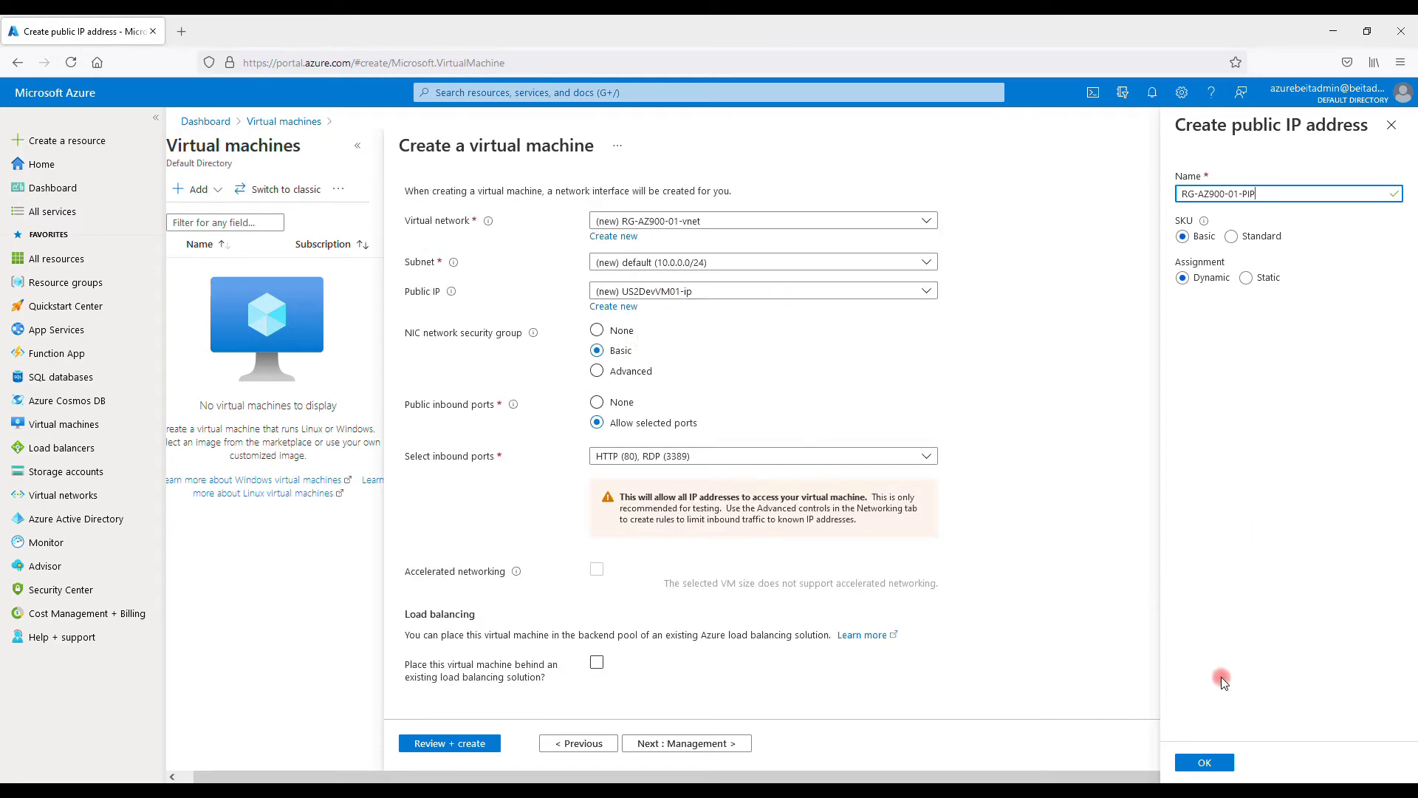
Confirm the new public IP address for the virtual machine's network interface
{"action": "left_click_drag", "start_coordinate": [1191, 126], "coordinate": [1373, 126]}
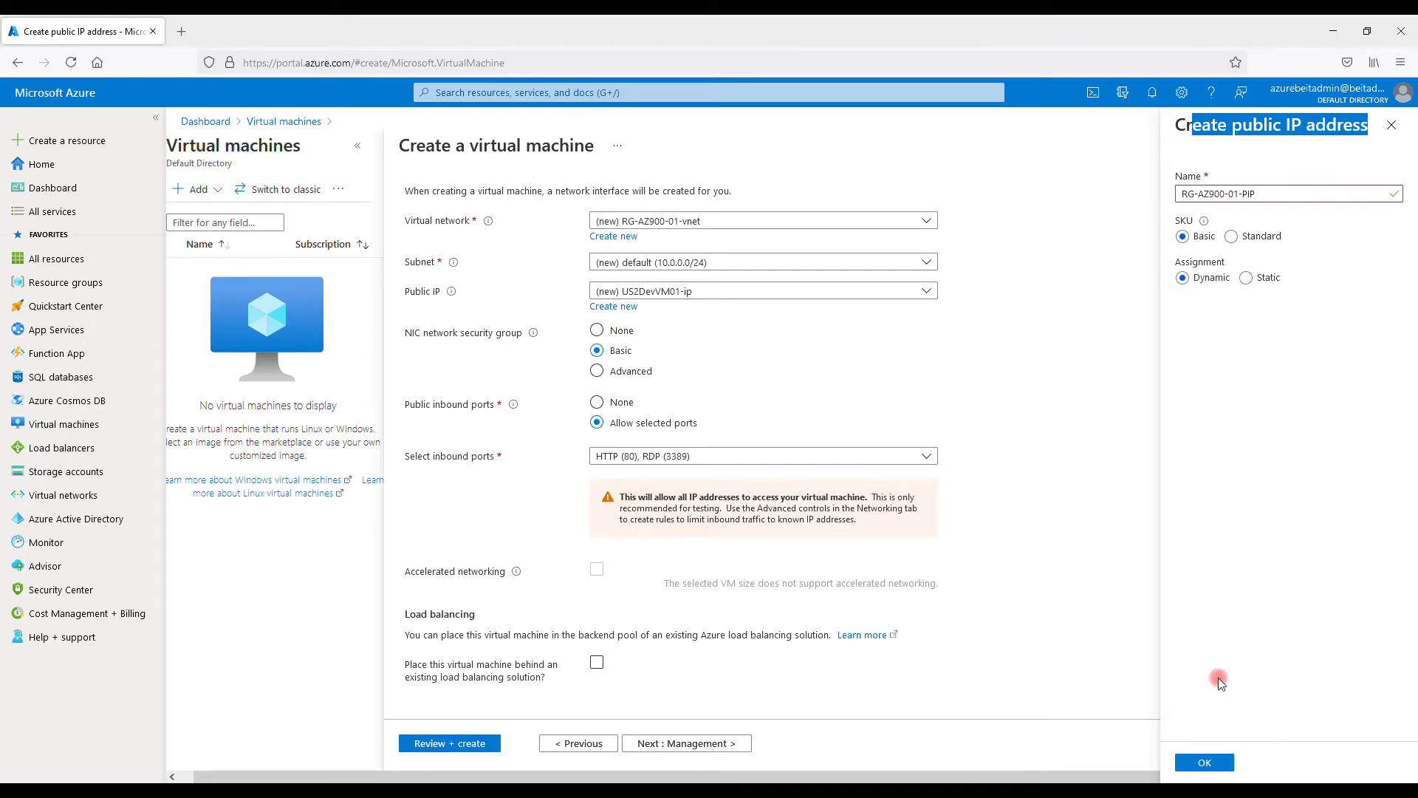
{"action": "left_click", "coordinate": [1204, 763]}
{"action": "scroll", "coordinate": [638, 548], "scroll_direction": "up", "scroll_amount": 1}
Disable boot diagnostics in the management settings and check the patch orchestration options without changing them
{"action": "left_click", "coordinate": [592, 206]}
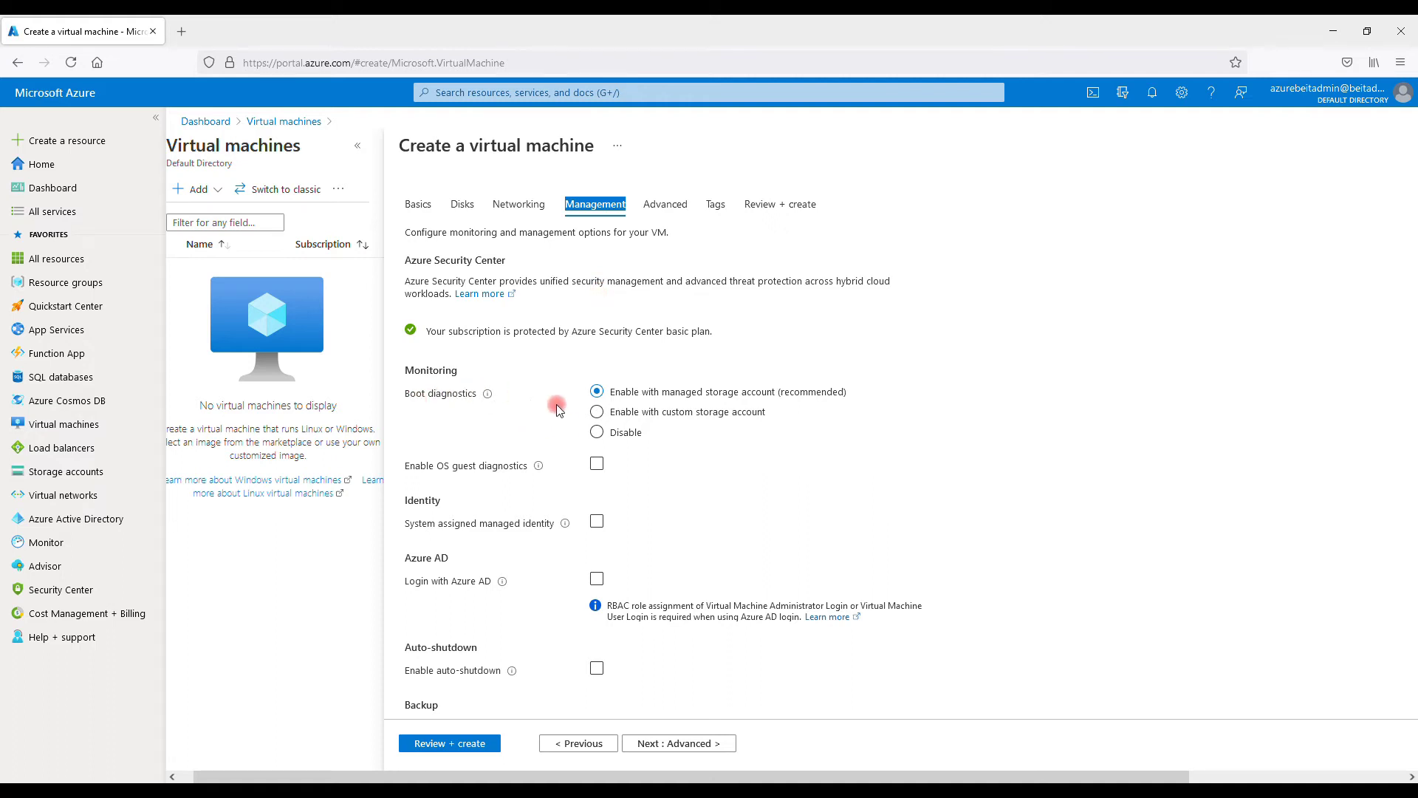
{"action": "left_click", "coordinate": [597, 432]}
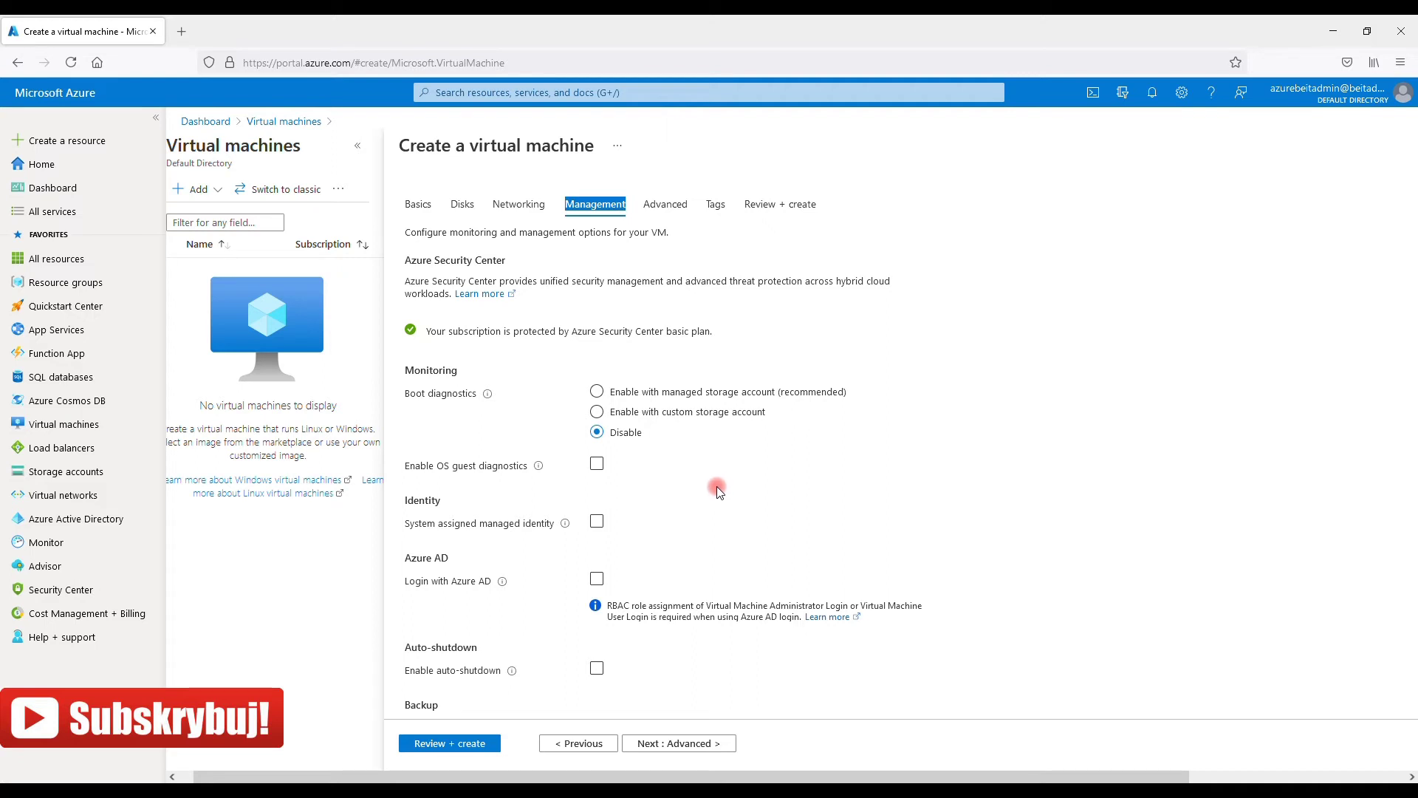
{"action": "scroll", "coordinate": [720, 485], "scroll_direction": "down", "scroll_amount": 2}
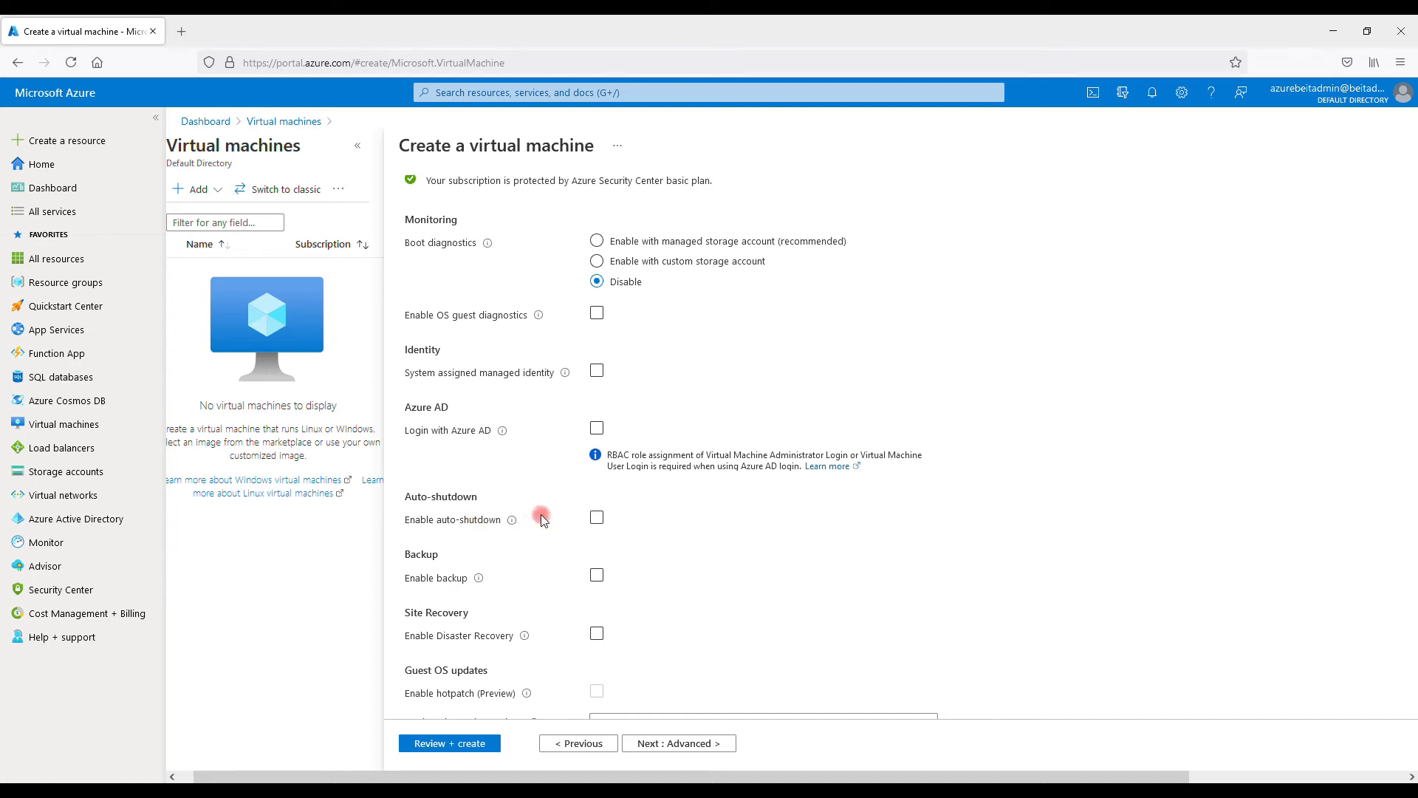
{"action": "scroll", "coordinate": [588, 579], "scroll_direction": "down", "scroll_amount": 1}
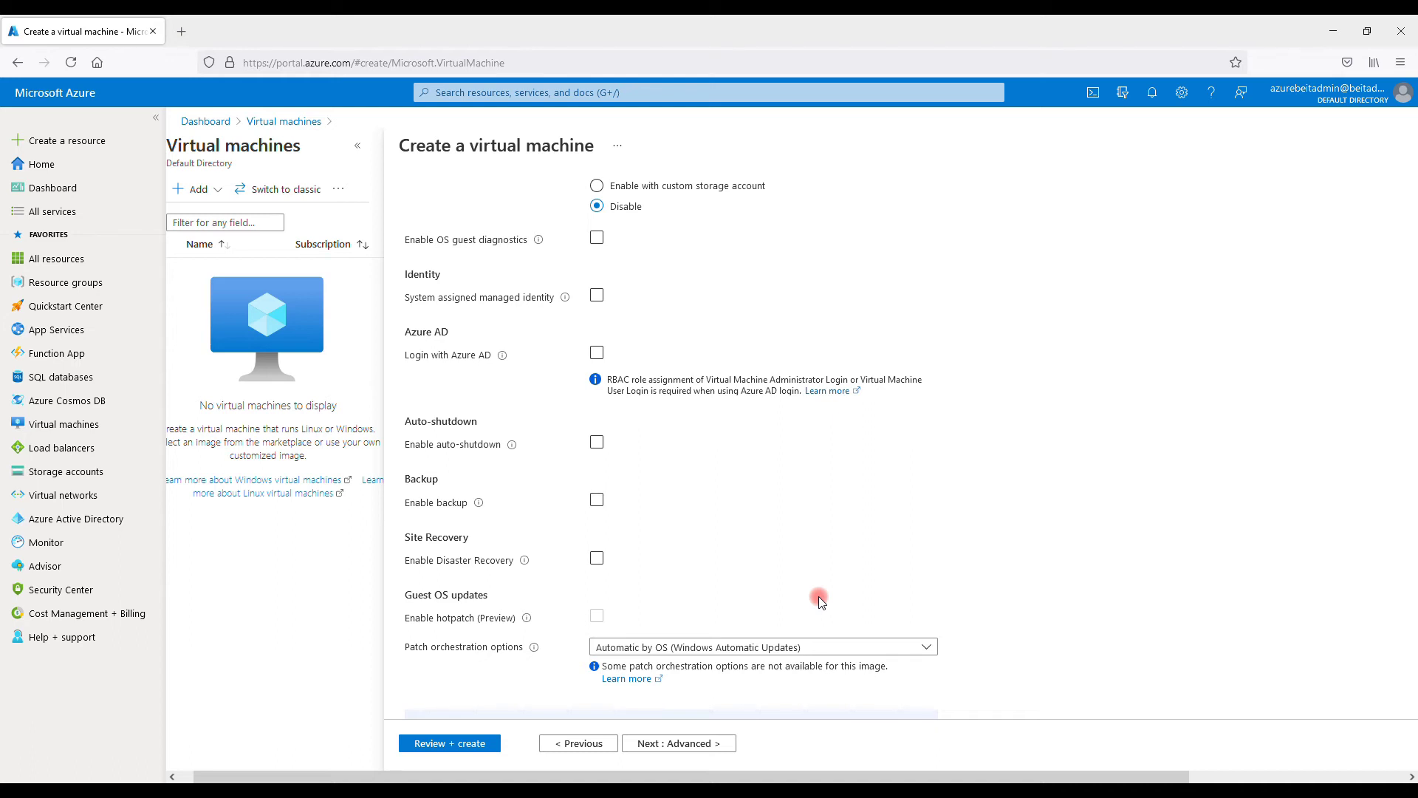
{"action": "left_click", "coordinate": [881, 649]}
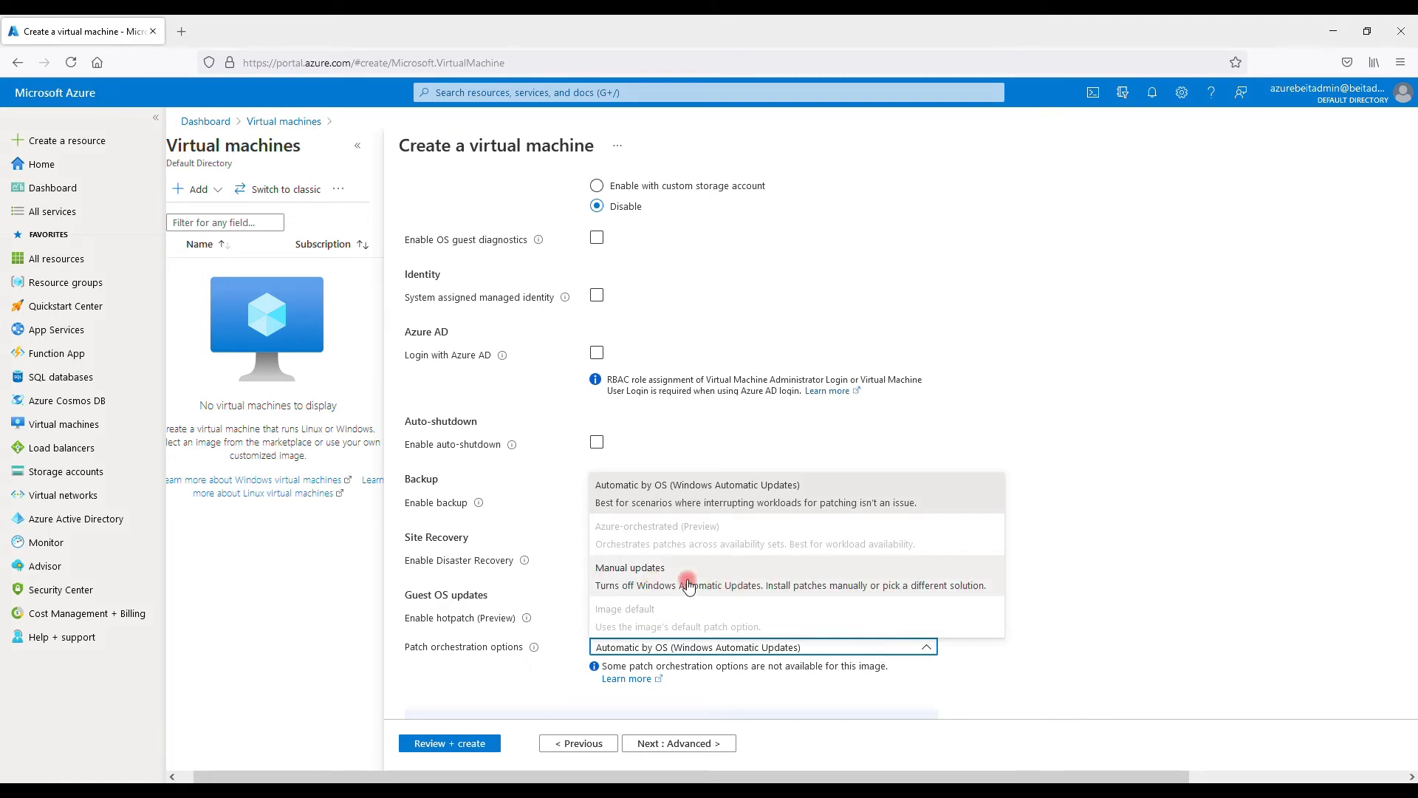
{"action": "left_click", "coordinate": [1111, 591]}
{"action": "scroll", "coordinate": [1017, 590], "scroll_direction": "up", "scroll_amount": 3}
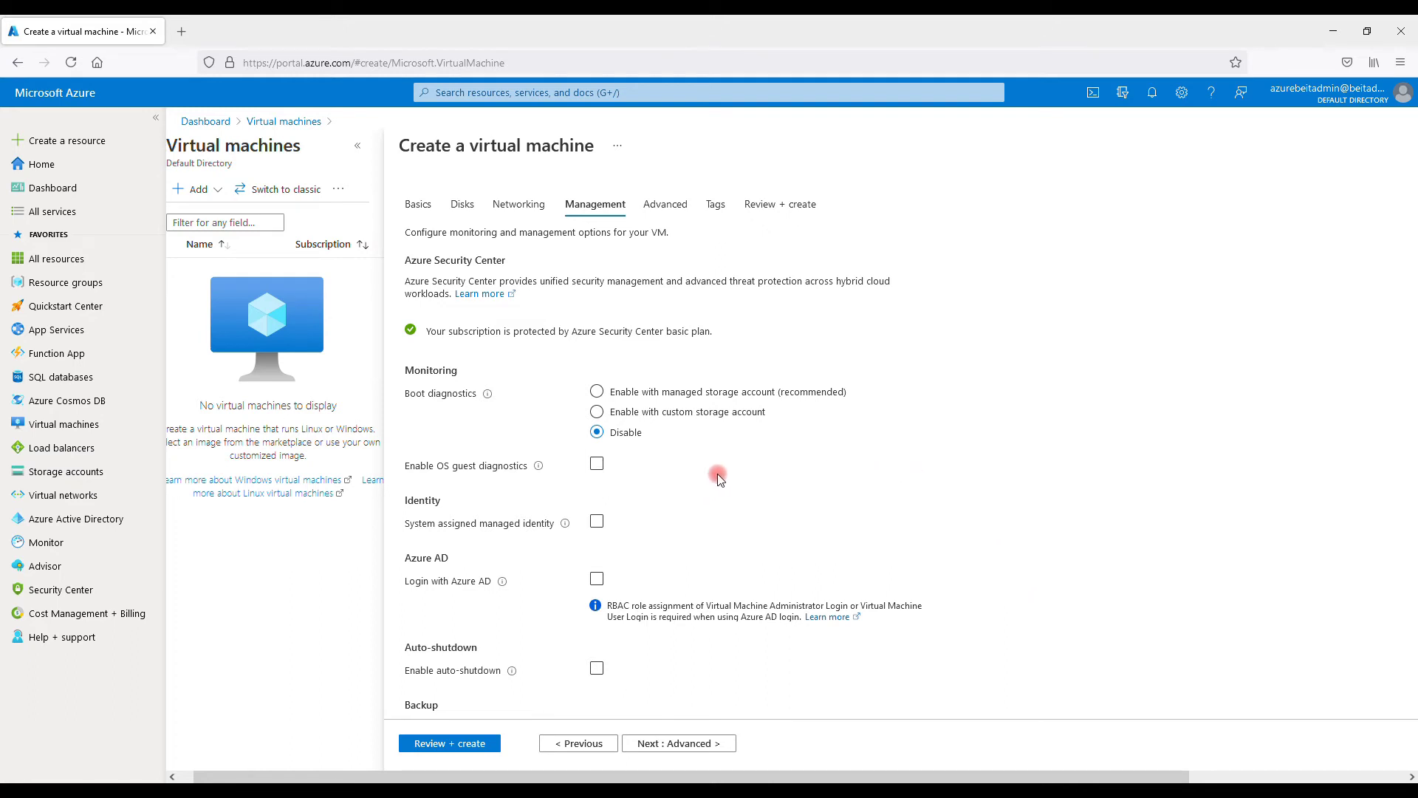
Examine the advanced settings for extensions, custom data, user data, host, proximity placement group and VM generation
{"action": "left_click", "coordinate": [665, 204]}
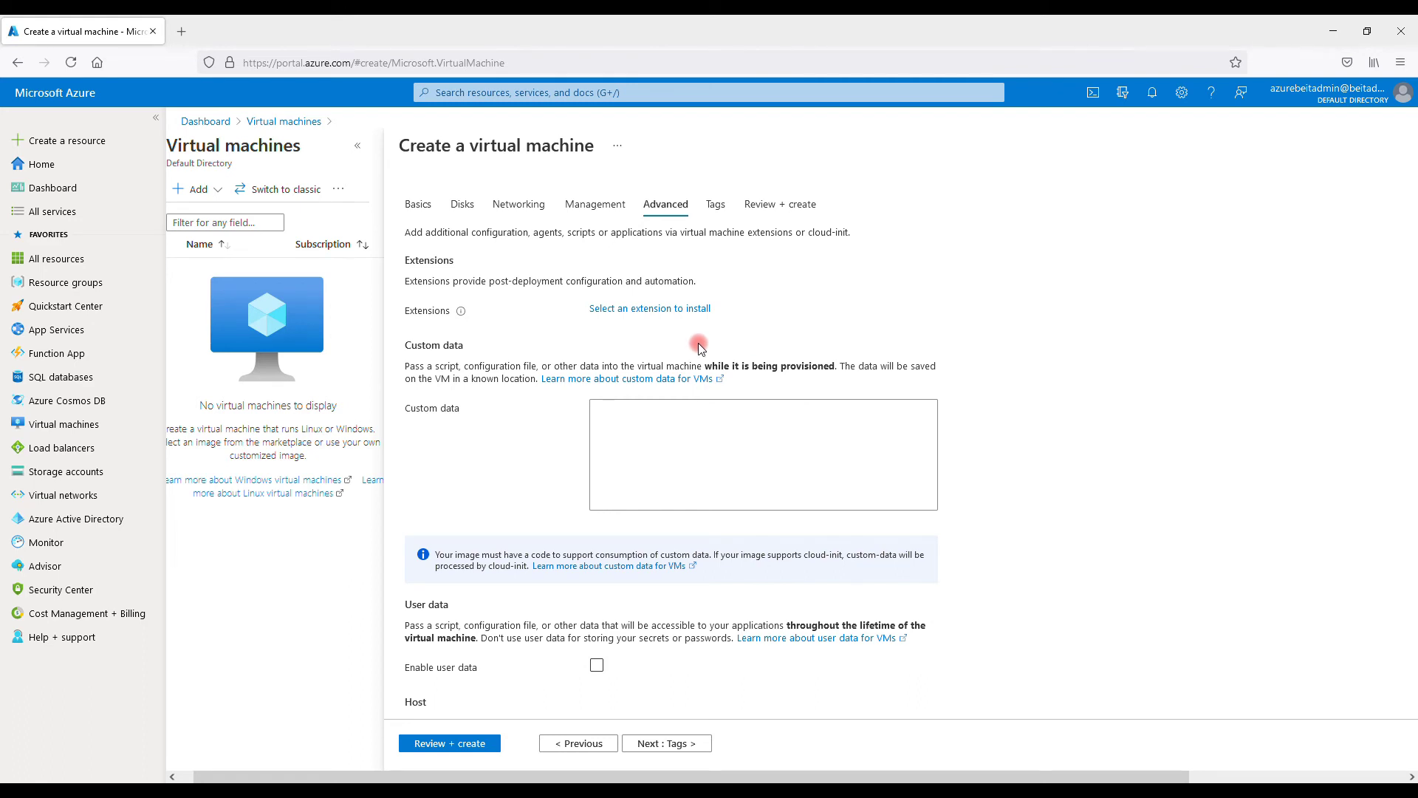
{"action": "left_click_drag", "start_coordinate": [406, 307], "coordinate": [463, 321]}
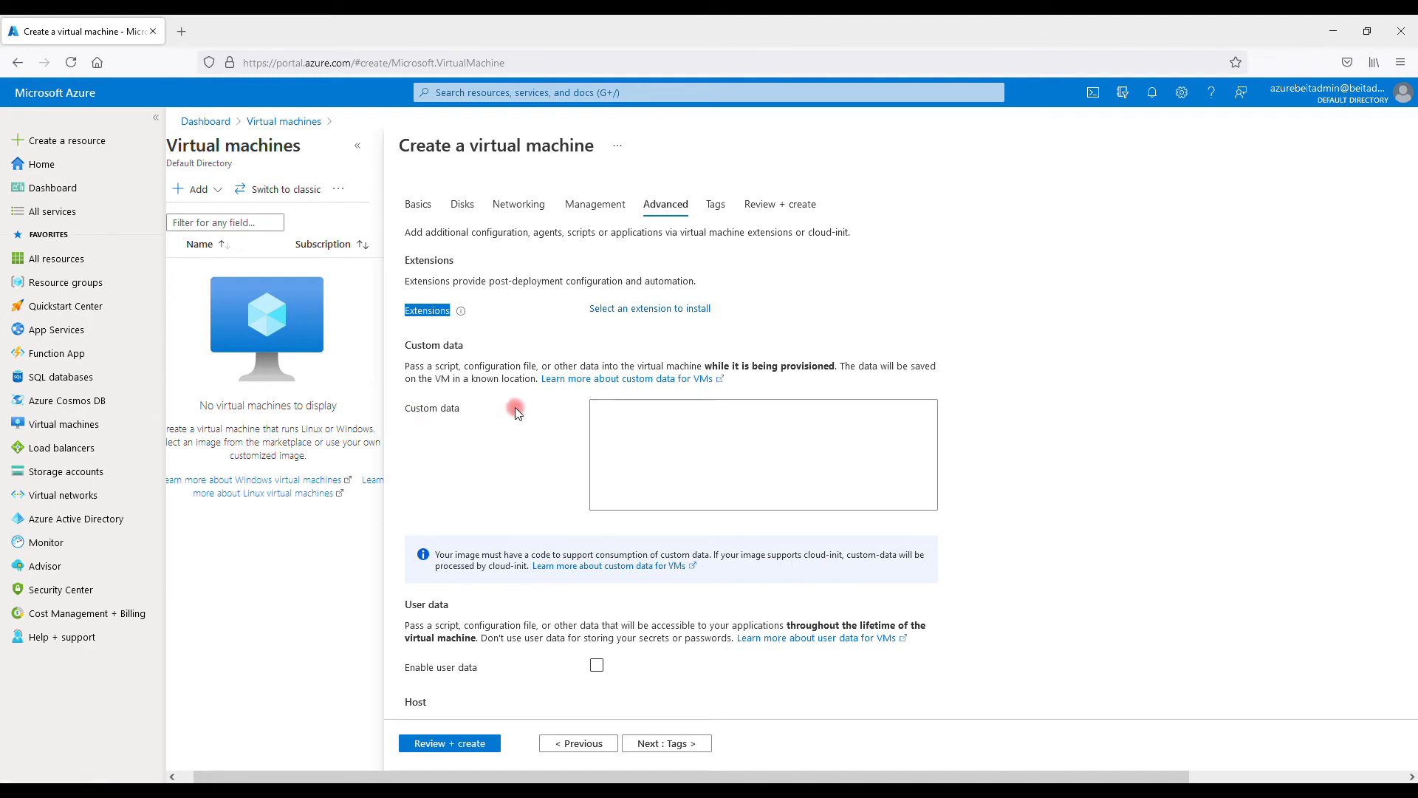
{"action": "left_click", "coordinate": [614, 420]}
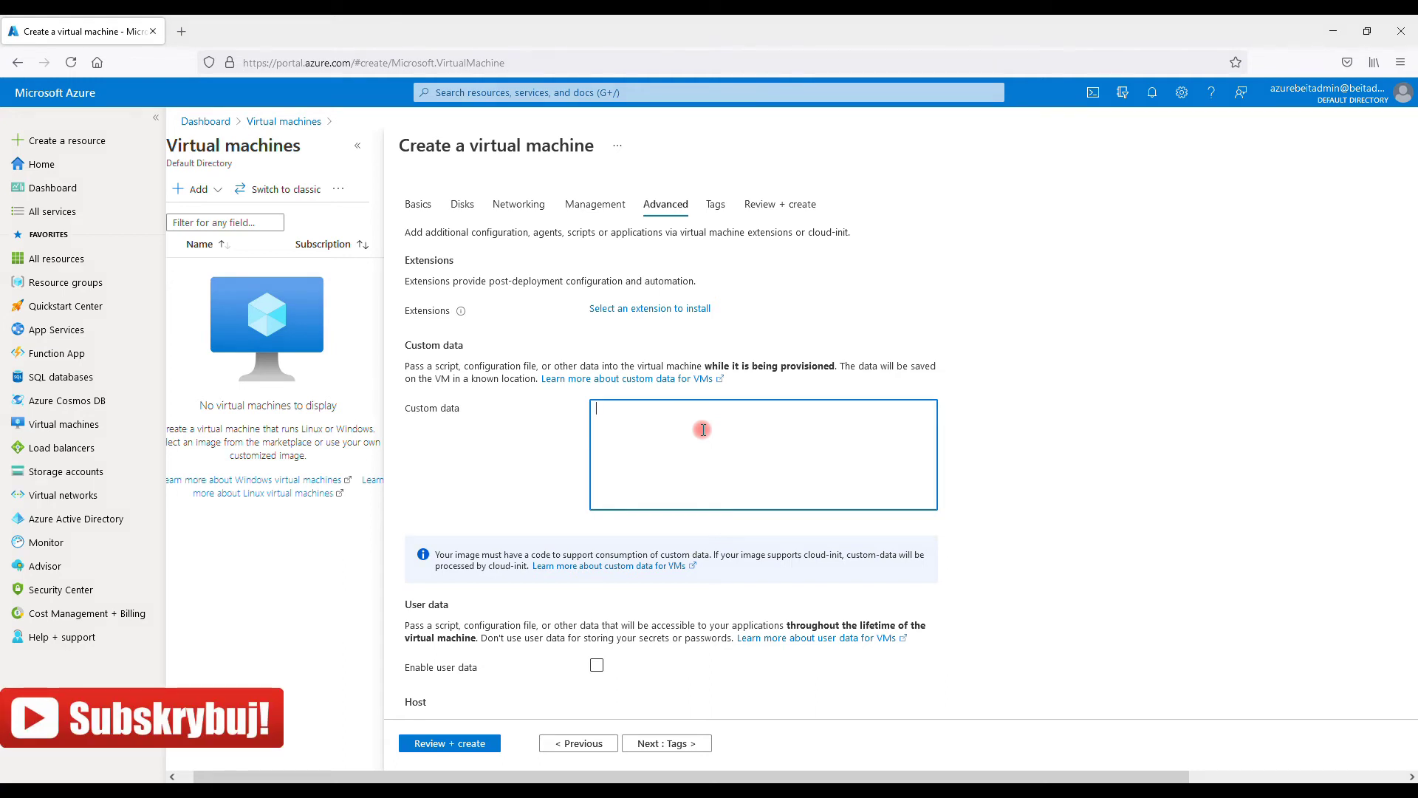
{"action": "scroll", "coordinate": [702, 429], "scroll_direction": "down", "scroll_amount": 2}
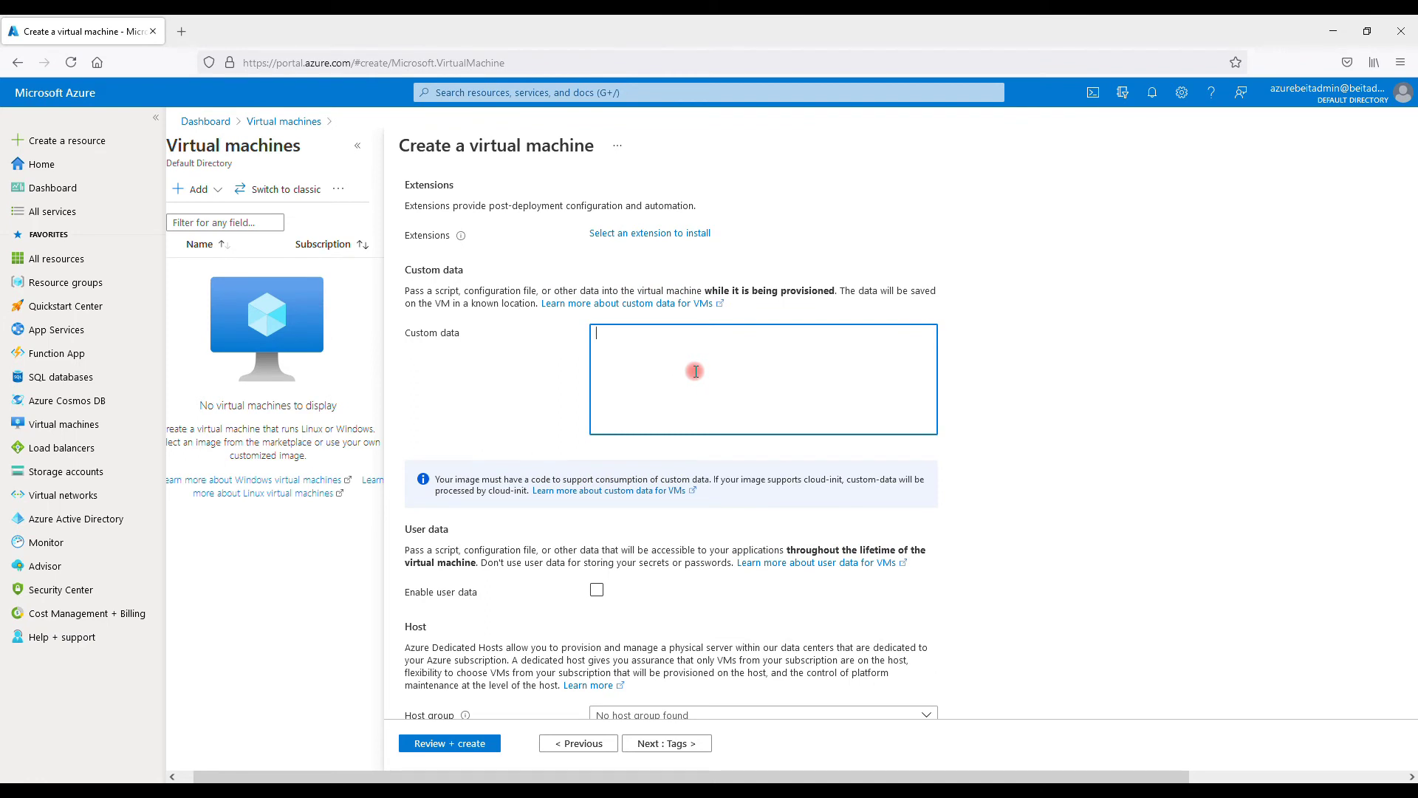
{"action": "scroll", "coordinate": [695, 371], "scroll_direction": "down", "scroll_amount": 2}
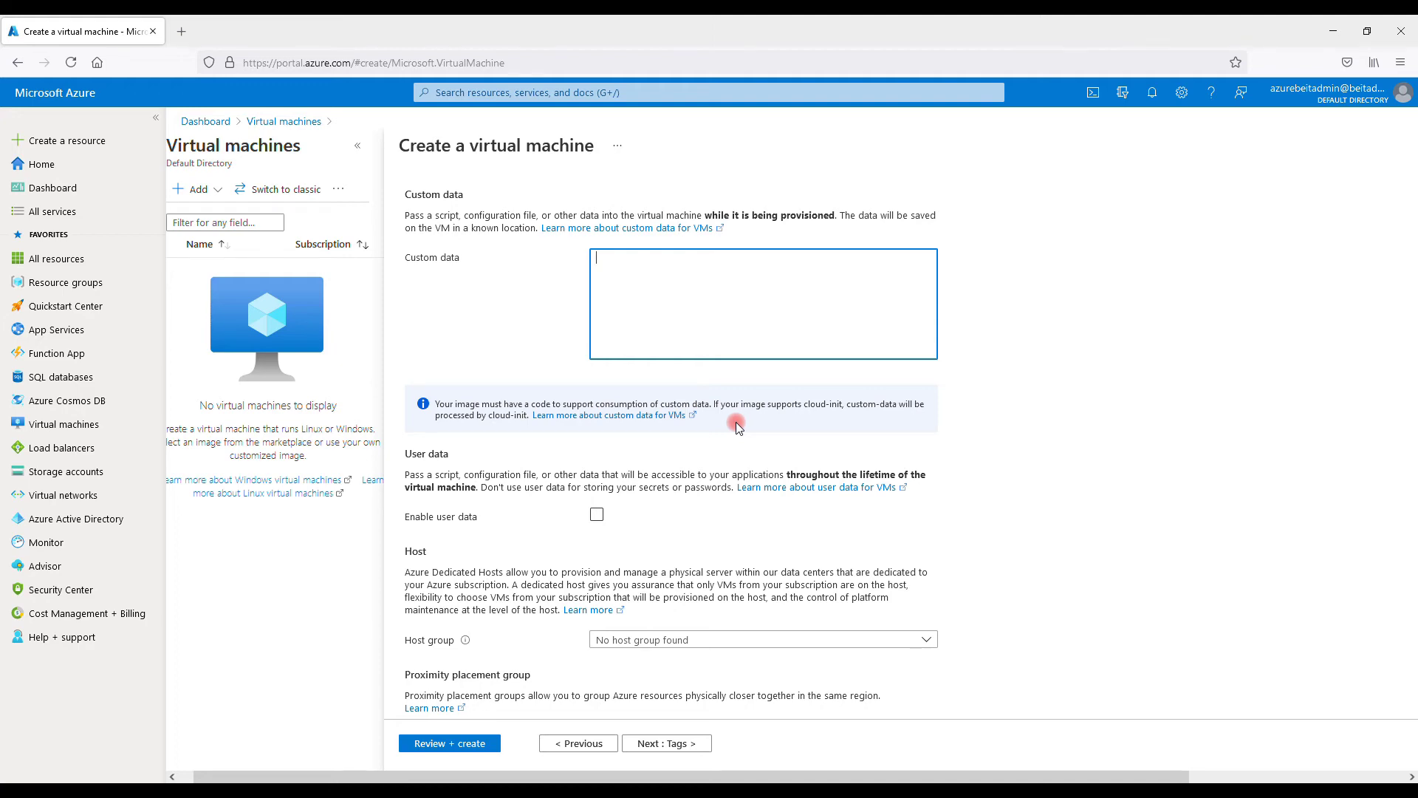
{"action": "scroll", "coordinate": [735, 422], "scroll_direction": "down", "scroll_amount": 2}
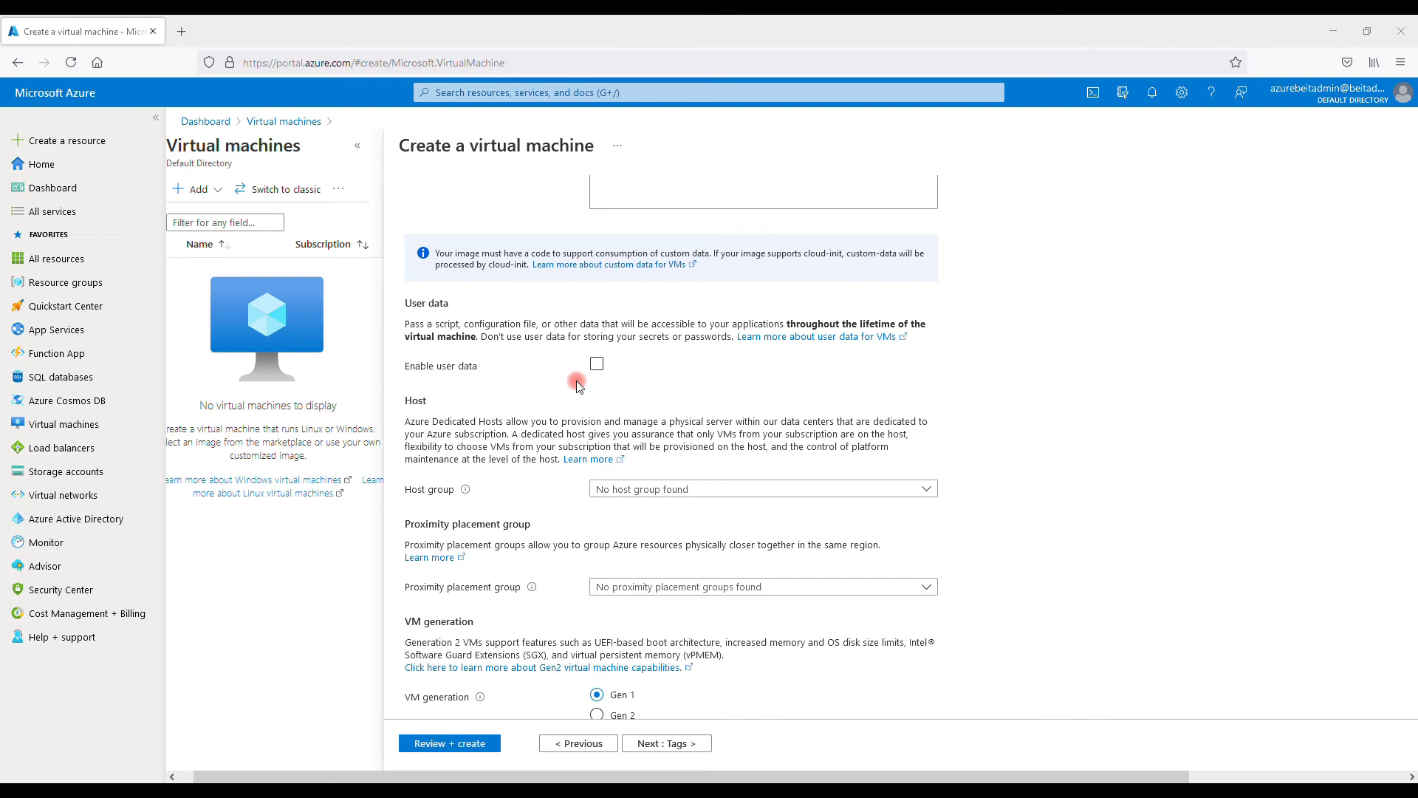
{"action": "scroll", "coordinate": [546, 406], "scroll_direction": "down", "scroll_amount": 1}
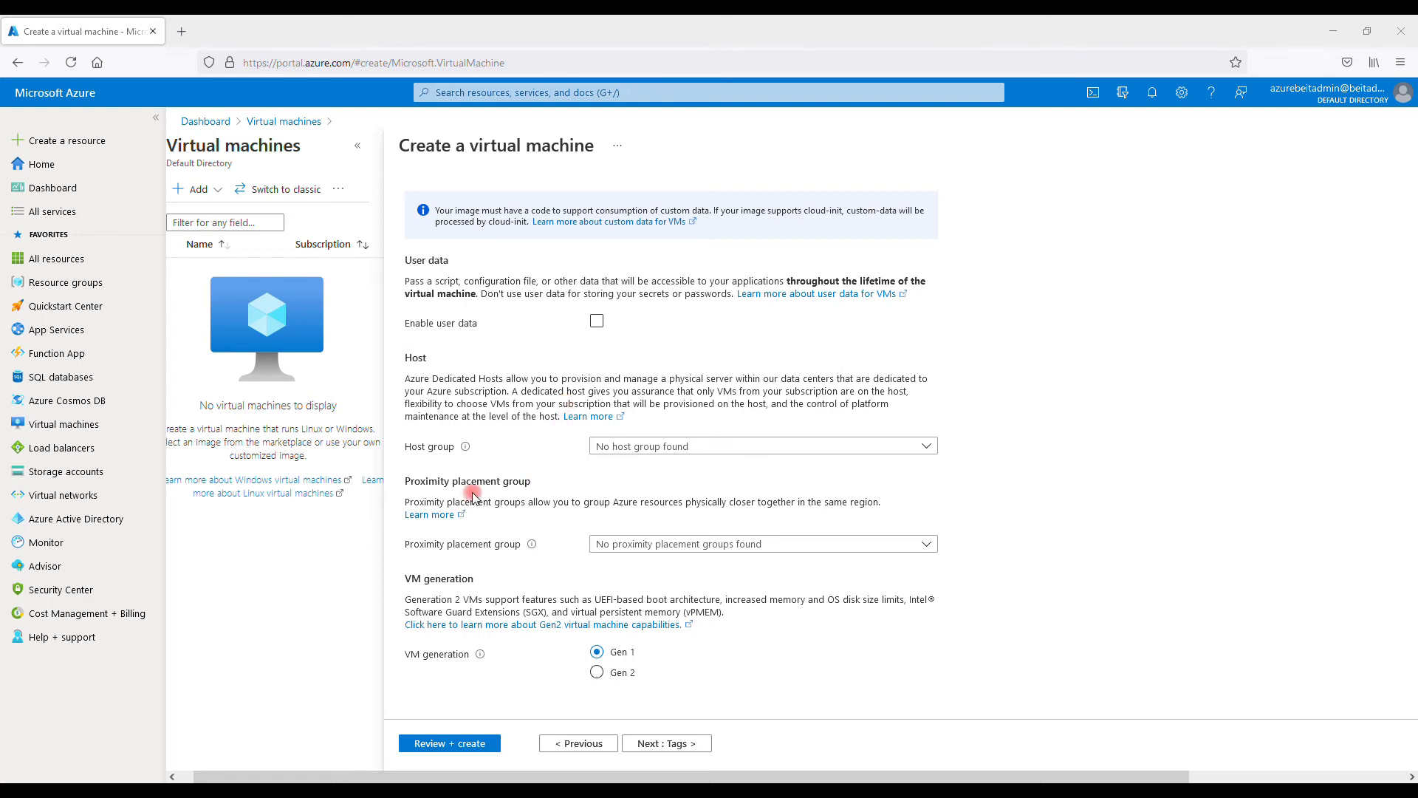
{"action": "left_click_drag", "start_coordinate": [405, 582], "coordinate": [523, 649]}
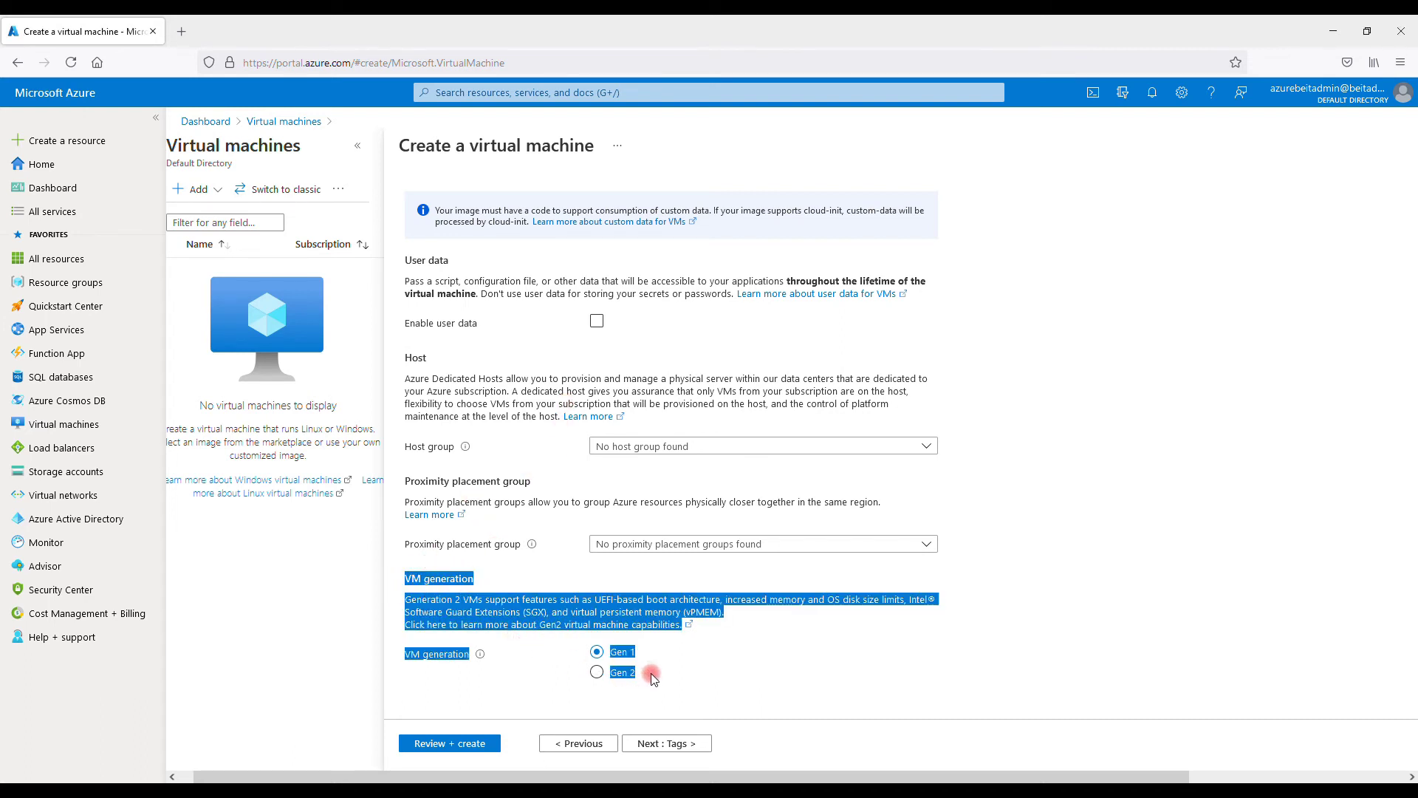
{"action": "left_click", "coordinate": [833, 650]}
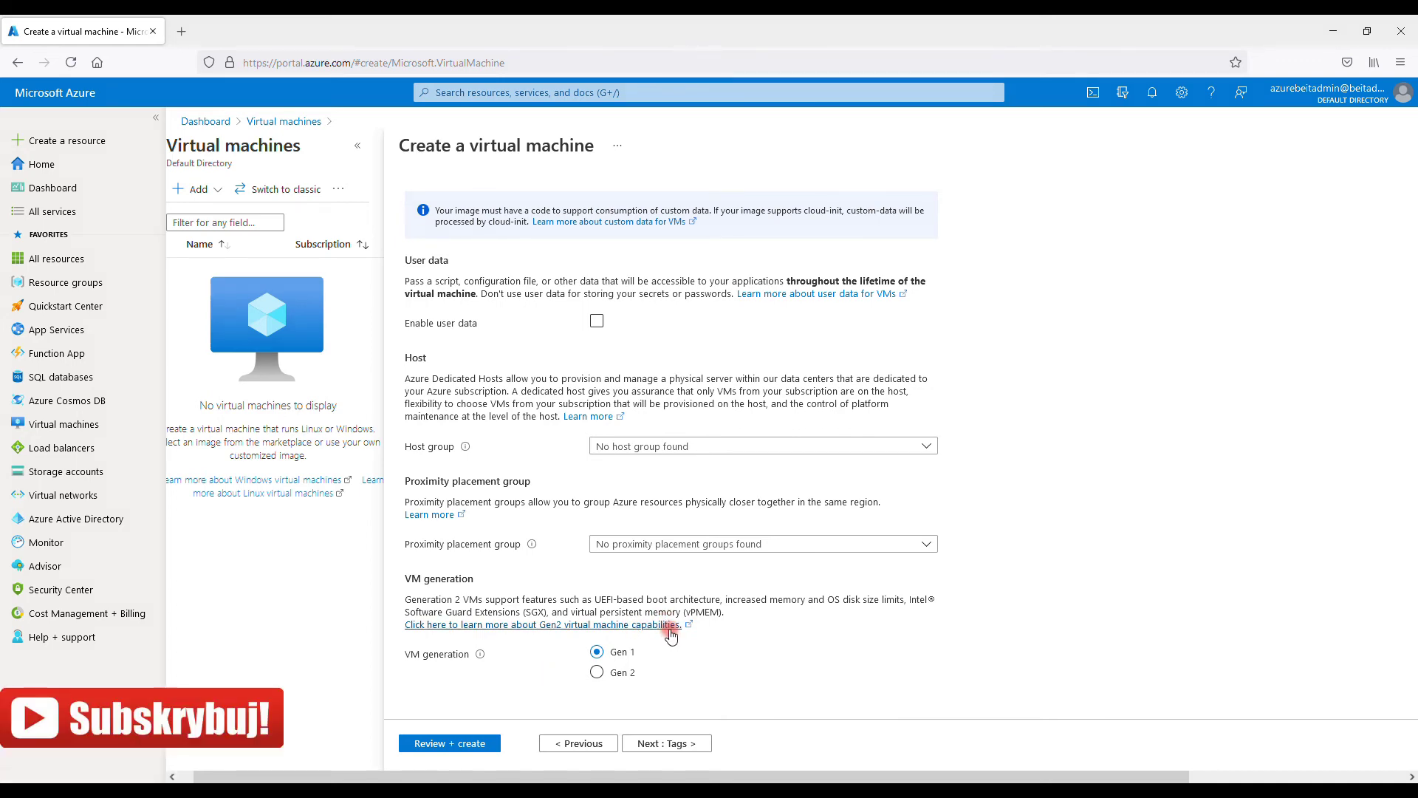
Add a tag with the name Nam and the value VM01 to the virtual machine's resources
{"action": "scroll", "coordinate": [731, 384], "scroll_direction": "up", "scroll_amount": 5}
{"action": "left_click", "coordinate": [713, 220]}
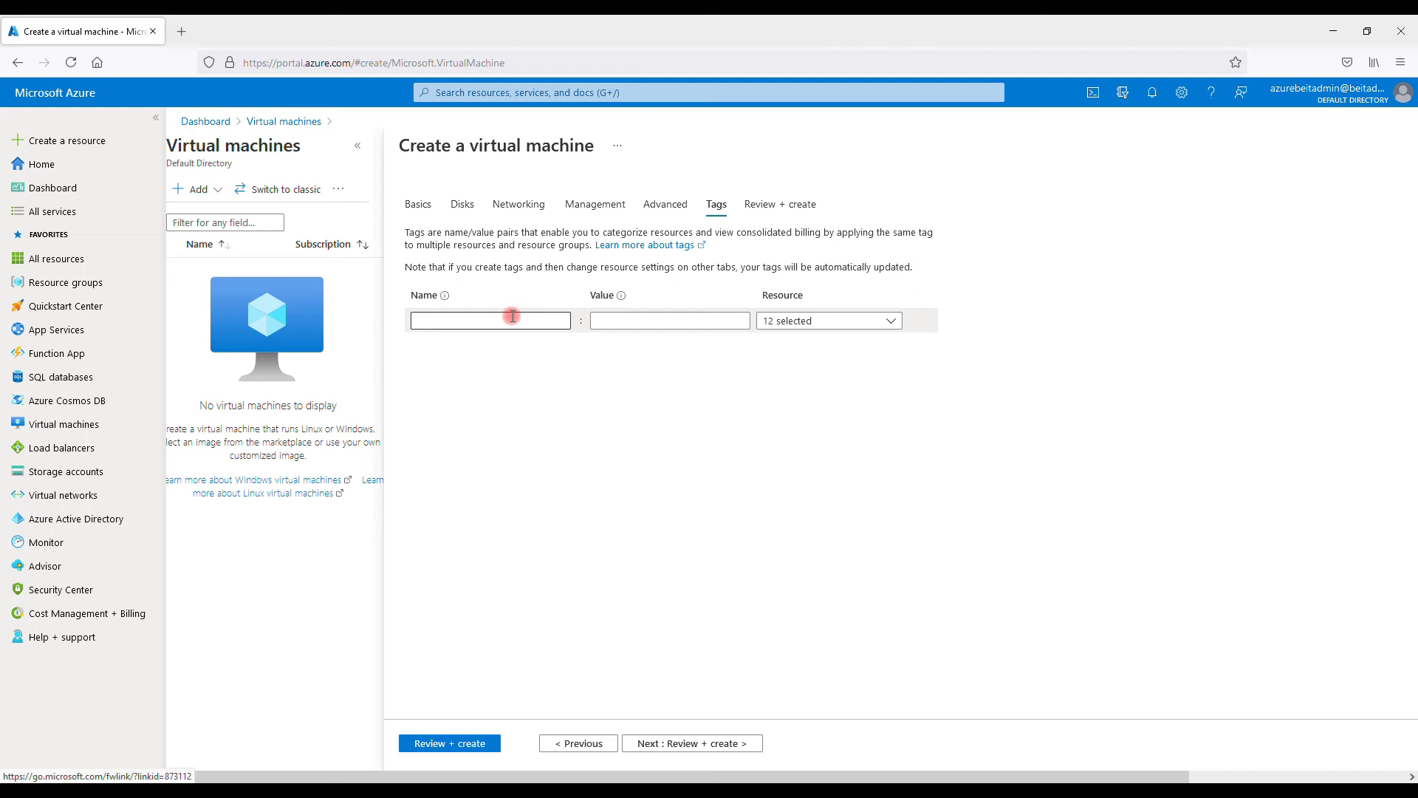
{"action": "left_click", "coordinate": [512, 318]}
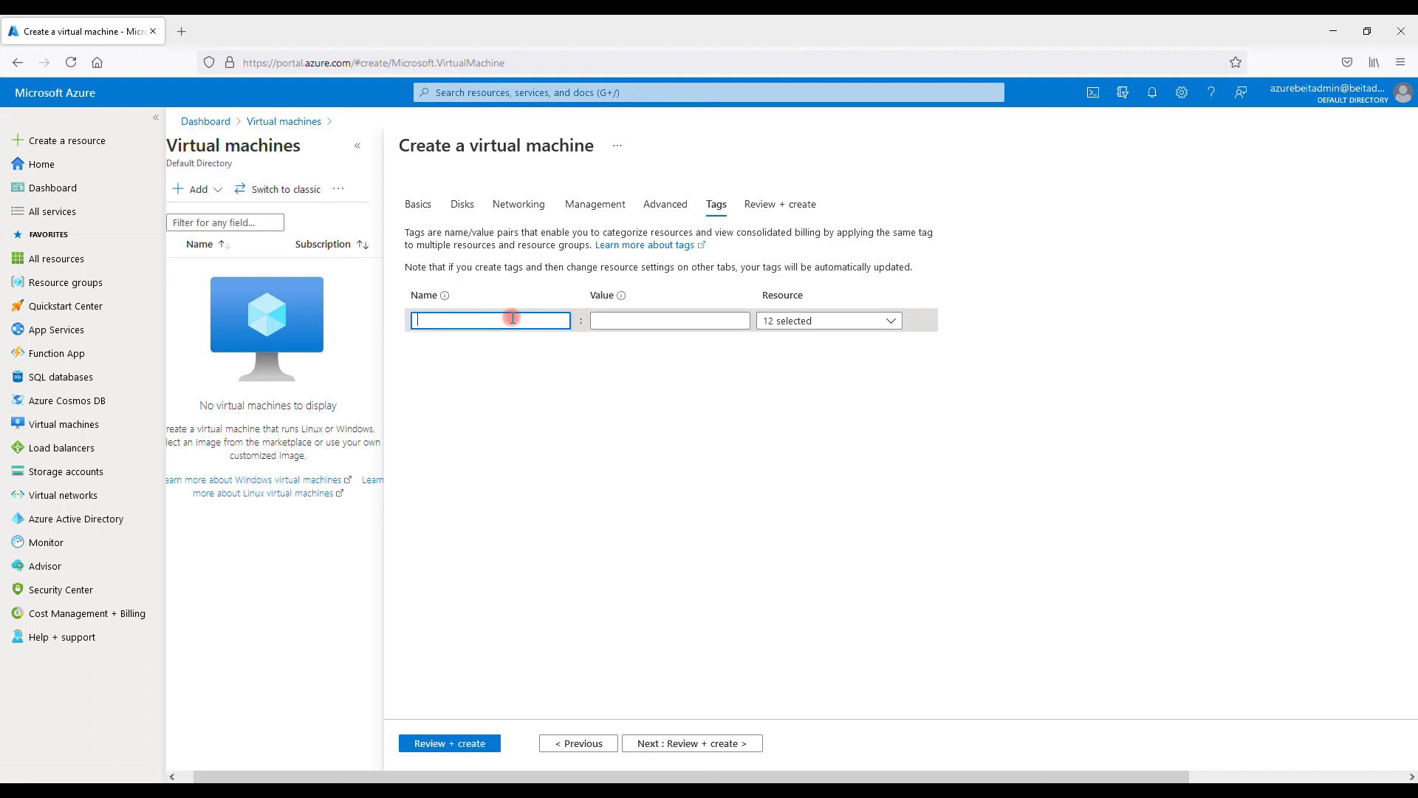
{"action": "type", "text": "Nam"}
{"action": "key", "text": "Tab"}
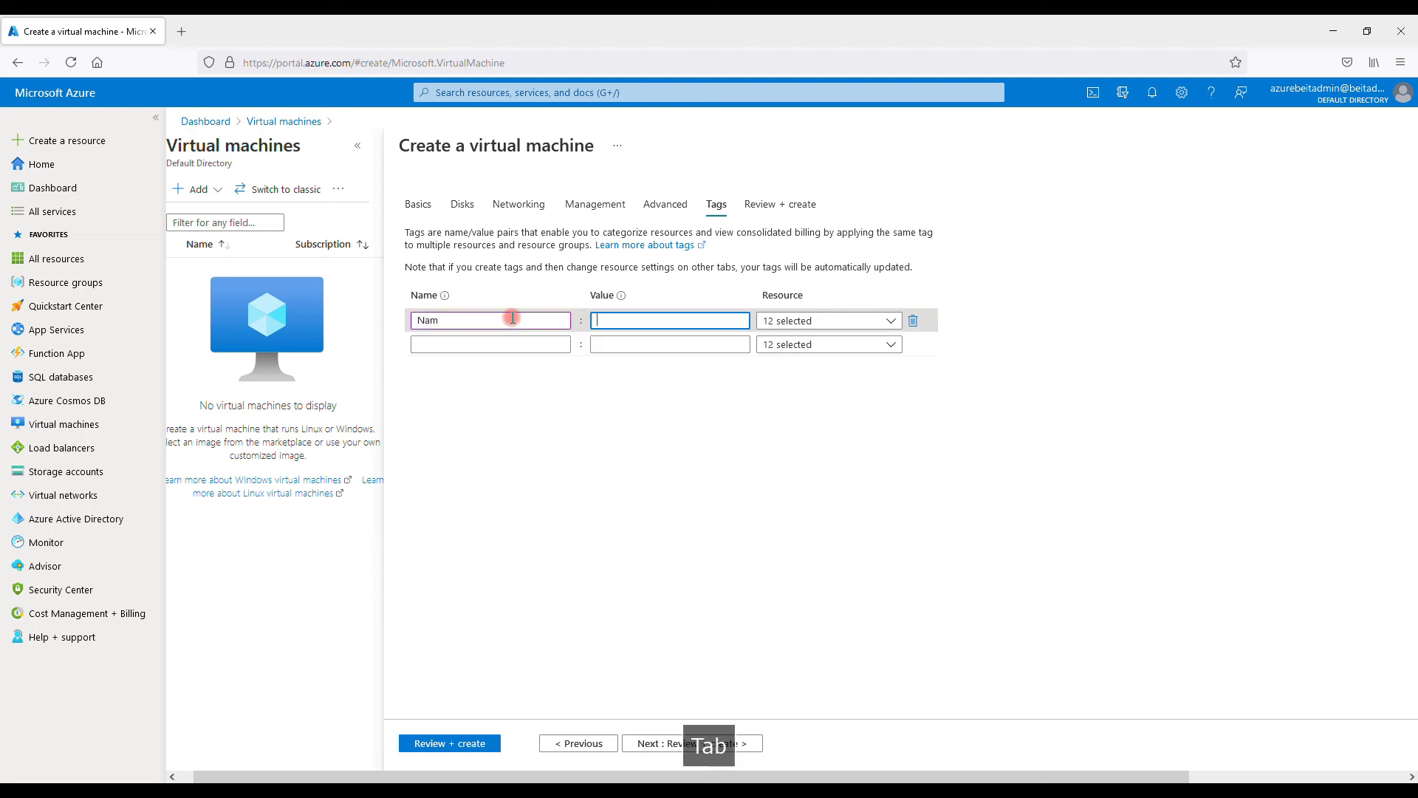
{"action": "type", "text": "VM01"}
{"action": "left_click", "coordinate": [564, 311]}
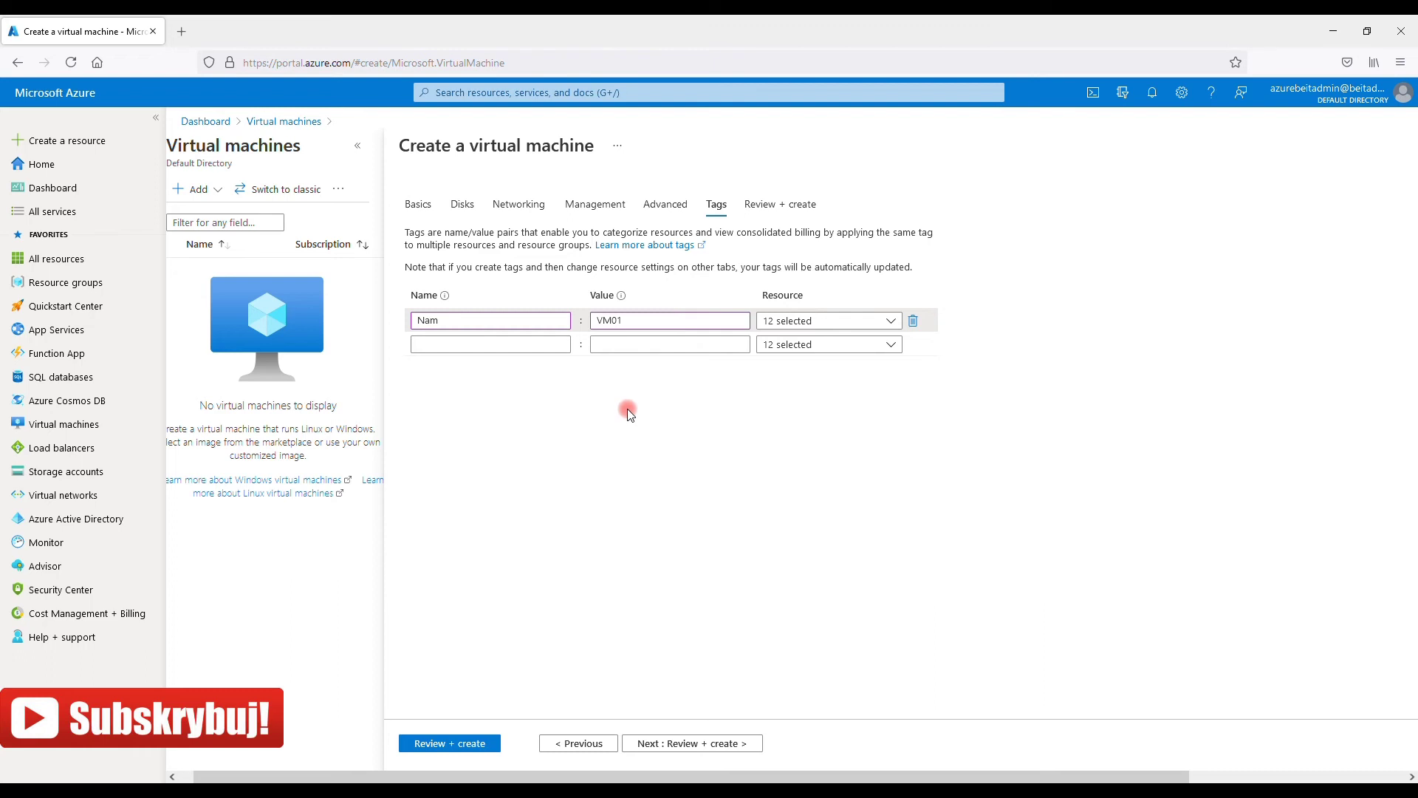
Validate the virtual machine configuration and review its basics, disks, networking and management summary
{"action": "left_click", "coordinate": [773, 214]}
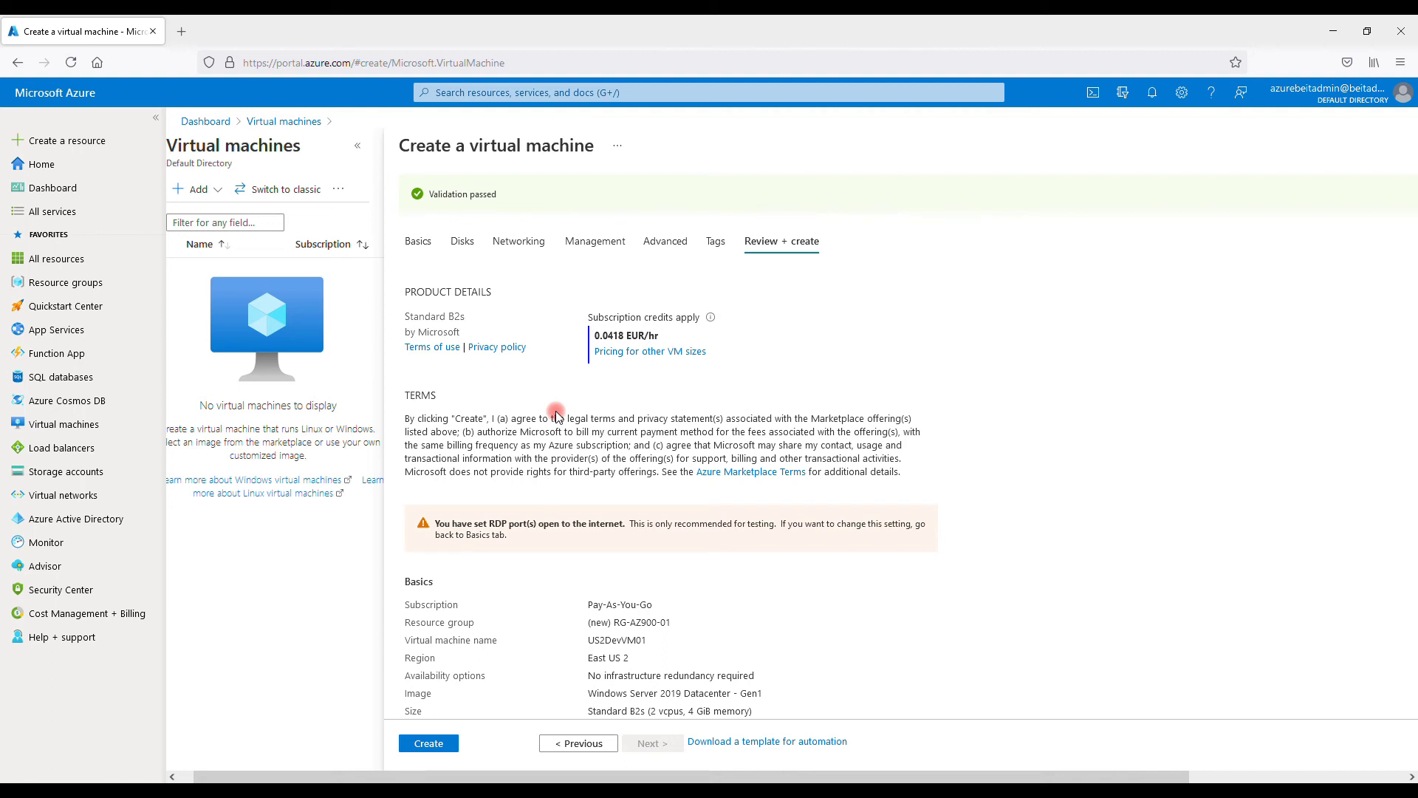
{"action": "scroll", "coordinate": [556, 414], "scroll_direction": "down", "scroll_amount": 3}
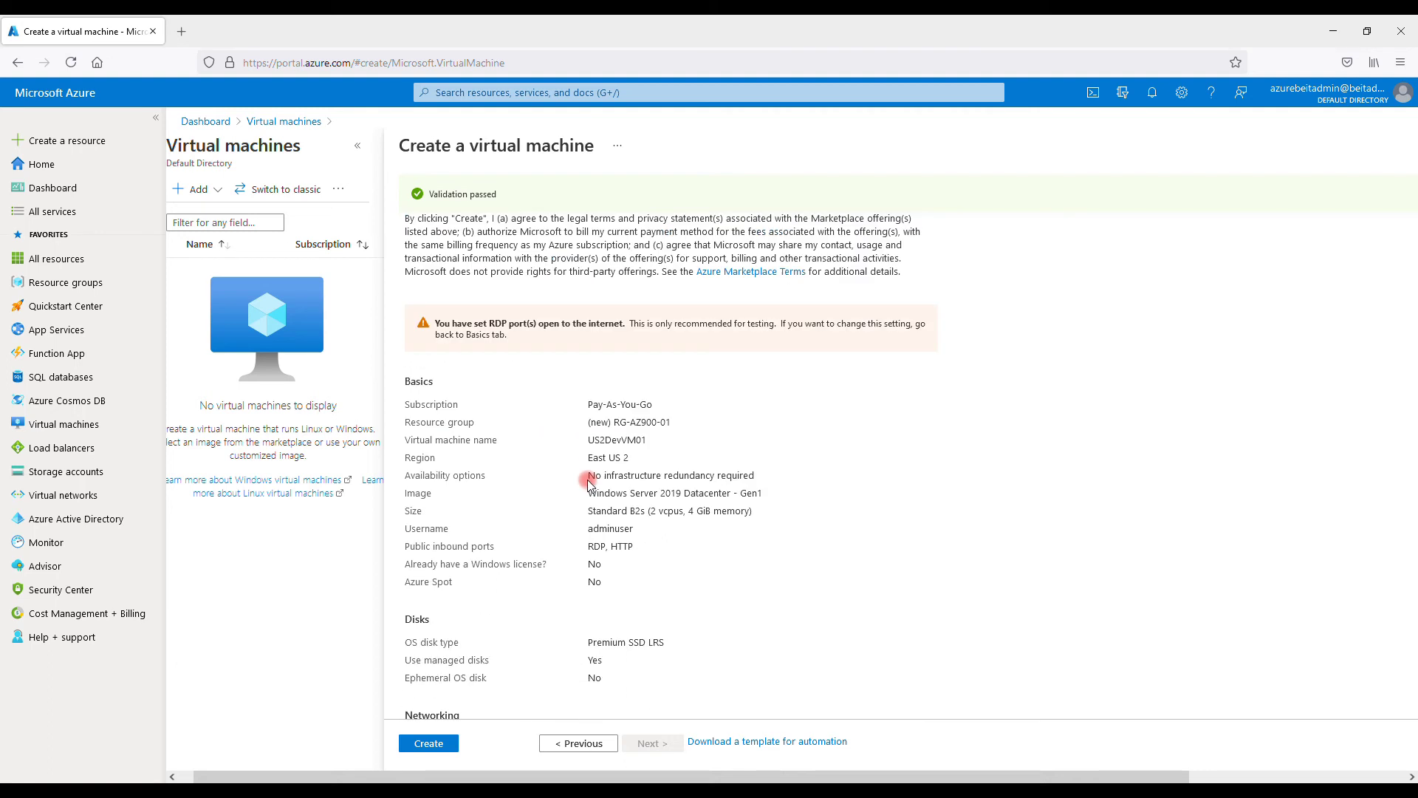
{"action": "left_click_drag", "start_coordinate": [594, 385], "coordinate": [651, 554]}
{"action": "scroll", "coordinate": [652, 555], "scroll_direction": "down", "scroll_amount": 1}
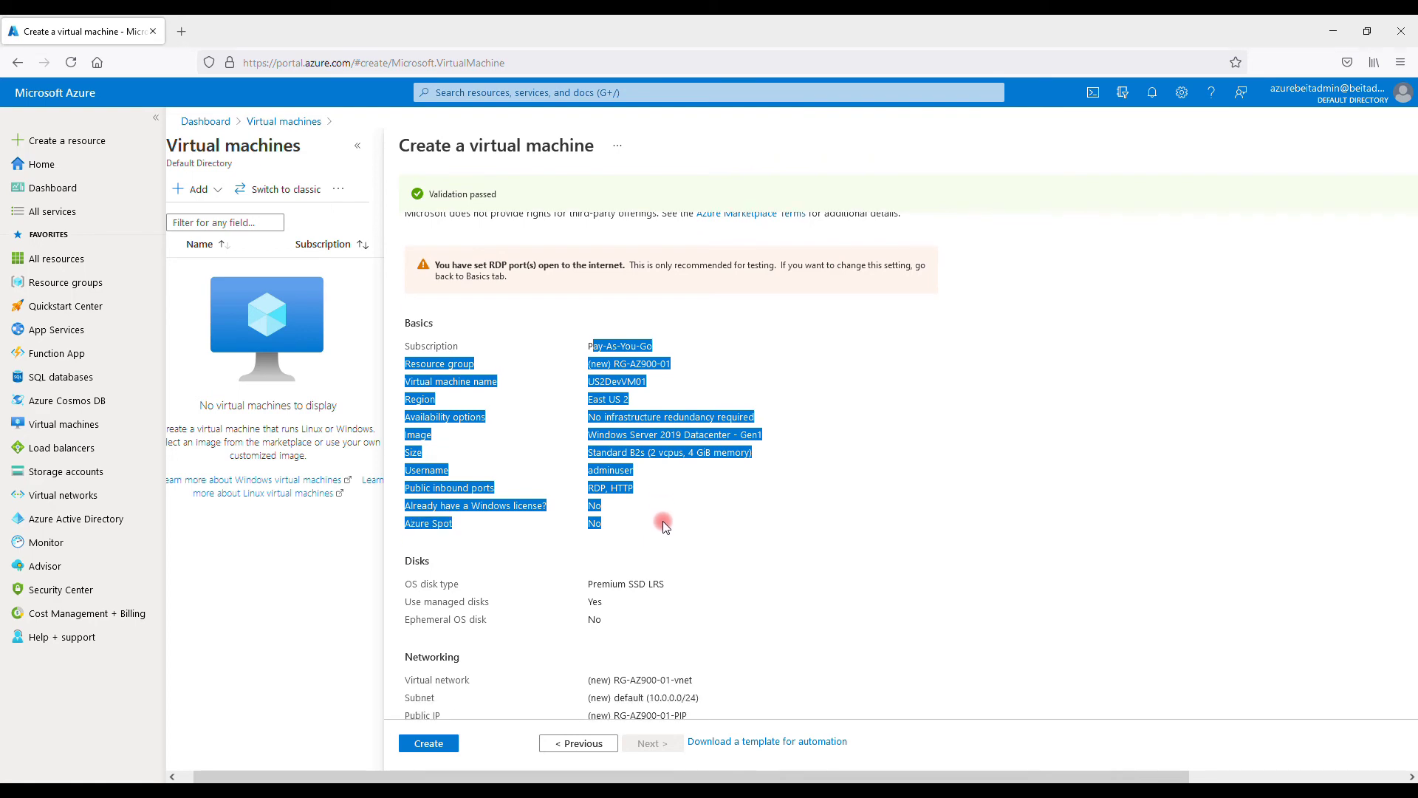
{"action": "left_click_drag", "start_coordinate": [588, 541], "coordinate": [621, 573]}
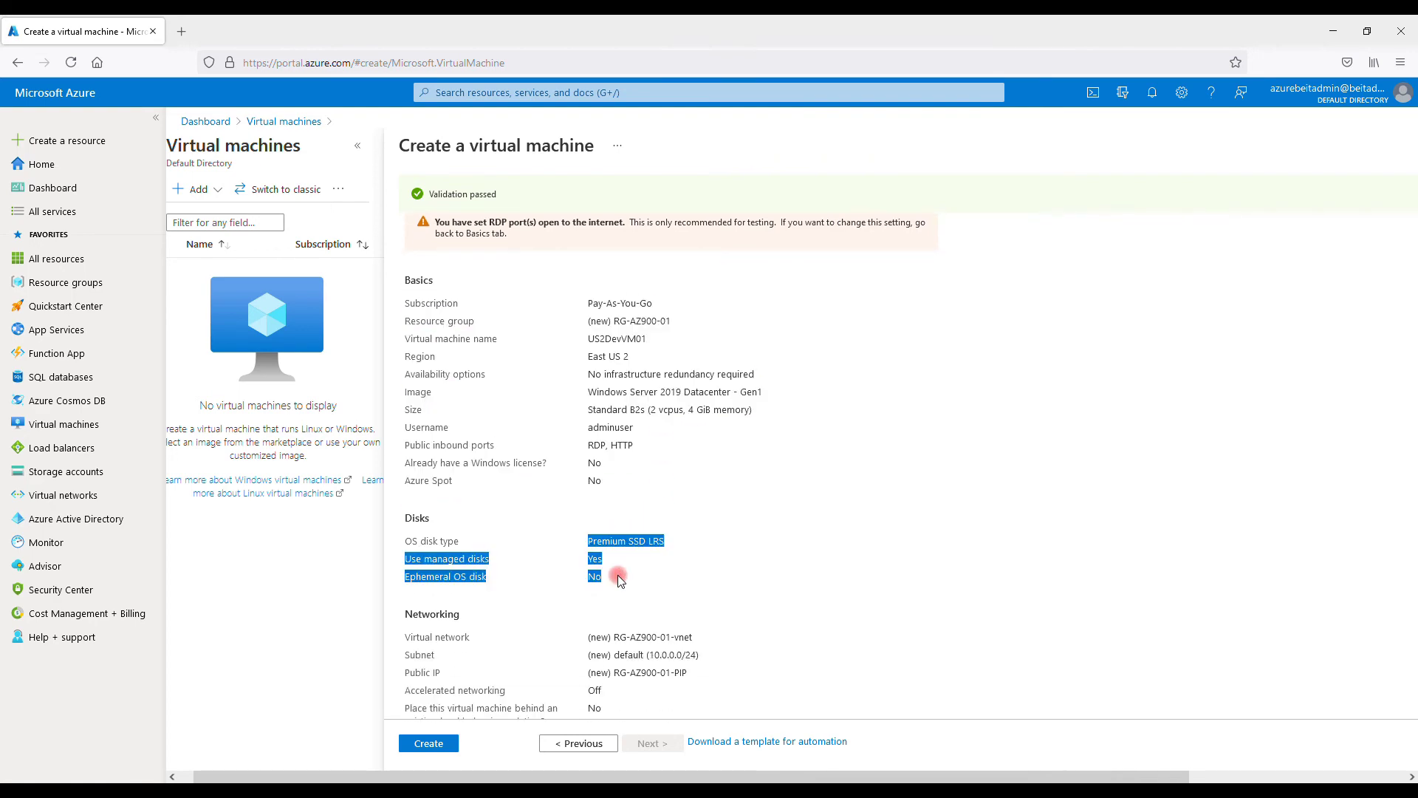
{"action": "scroll", "coordinate": [630, 532], "scroll_direction": "down", "scroll_amount": 3}
{"action": "left_click", "coordinate": [604, 490]}
{"action": "left_click_drag", "start_coordinate": [660, 448], "coordinate": [687, 448]}
{"action": "scroll", "coordinate": [559, 515], "scroll_direction": "down", "scroll_amount": 1}
{"action": "left_click_drag", "start_coordinate": [587, 478], "coordinate": [665, 628]}
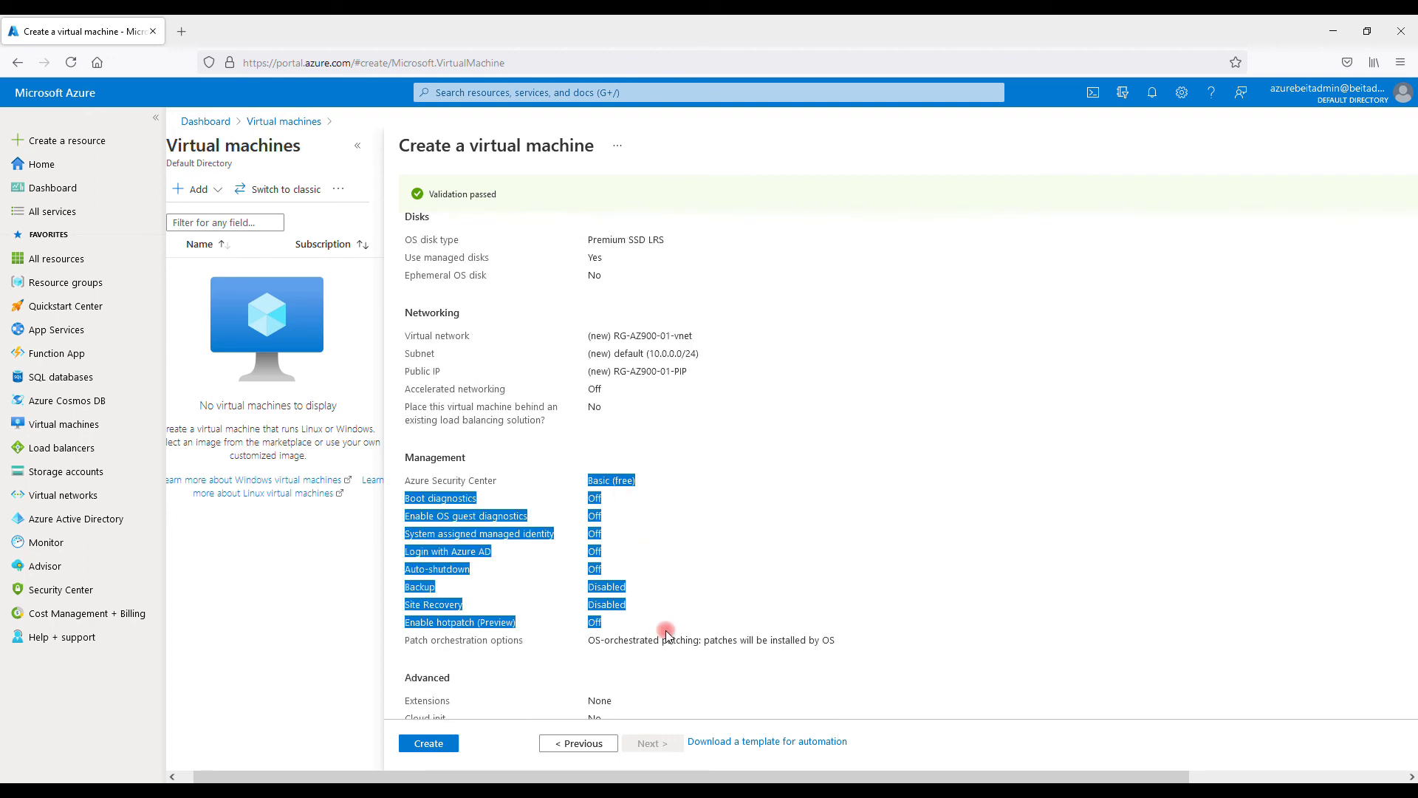
Check the advanced settings and tags in the summary, and create the virtual machine US2DevVM01
{"action": "scroll", "coordinate": [595, 485], "scroll_direction": "down", "scroll_amount": 3}
{"action": "scroll", "coordinate": [658, 534], "scroll_direction": "down", "scroll_amount": 2}
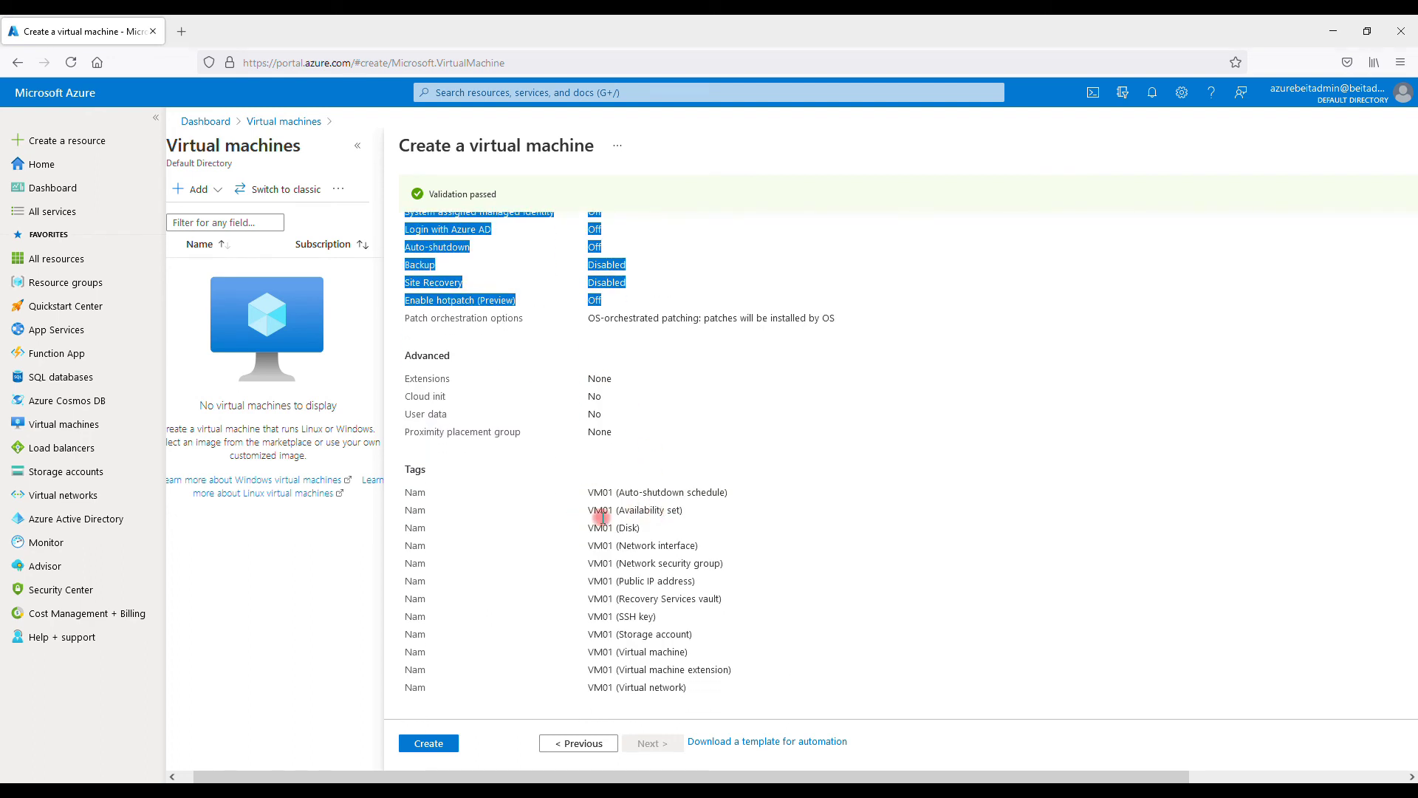
{"action": "left_click_drag", "start_coordinate": [593, 492], "coordinate": [734, 681]}
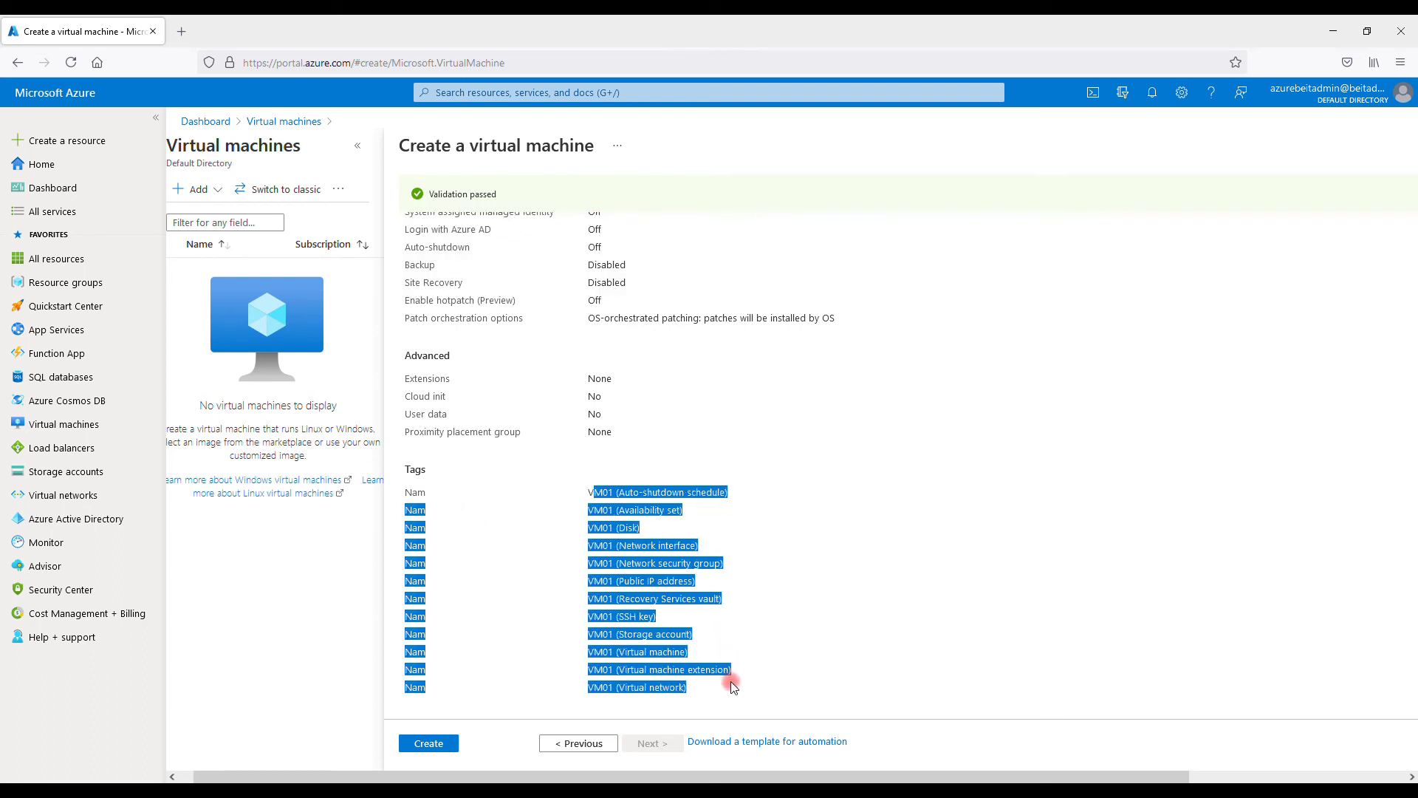
{"action": "left_click", "coordinate": [628, 601]}
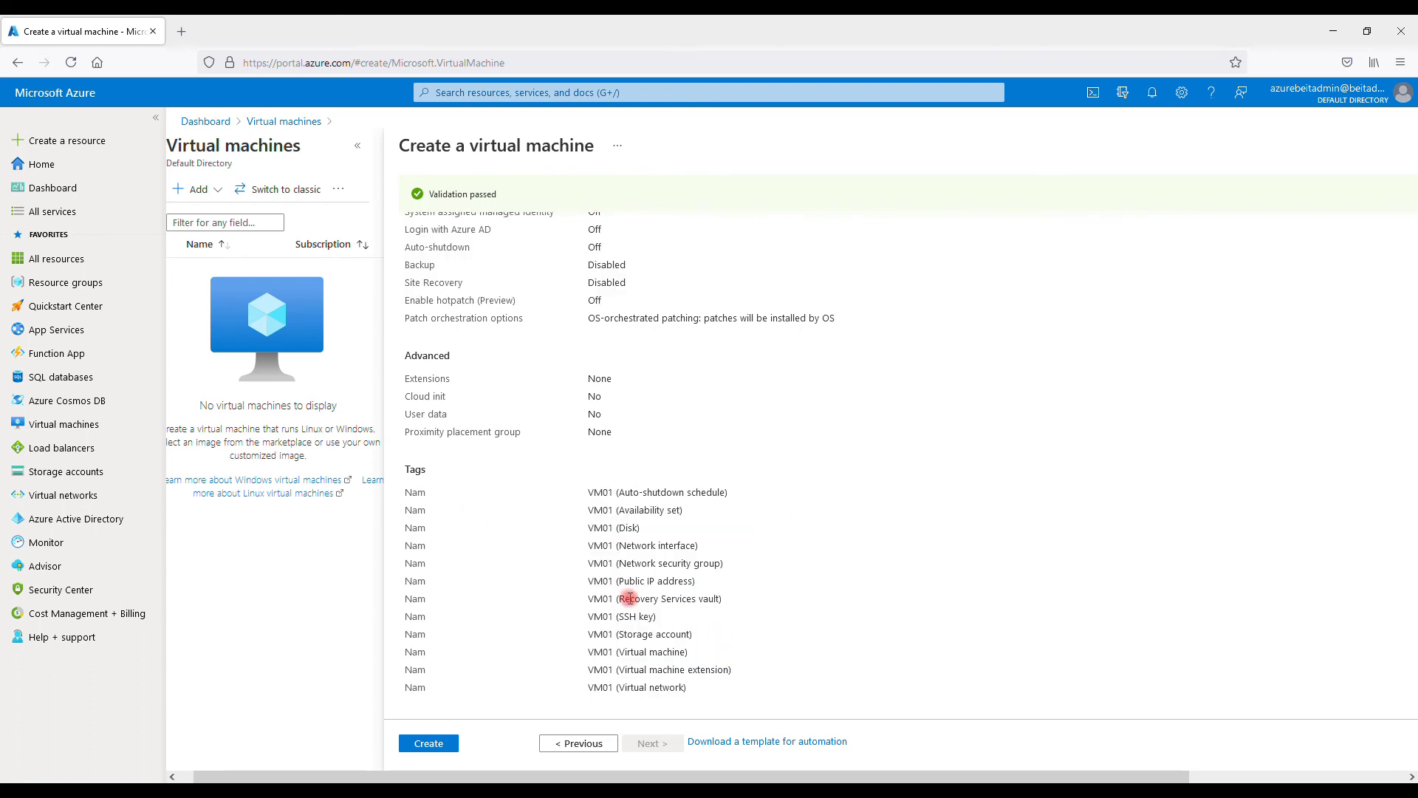
{"action": "scroll", "coordinate": [625, 600], "scroll_direction": "up", "scroll_amount": 15}
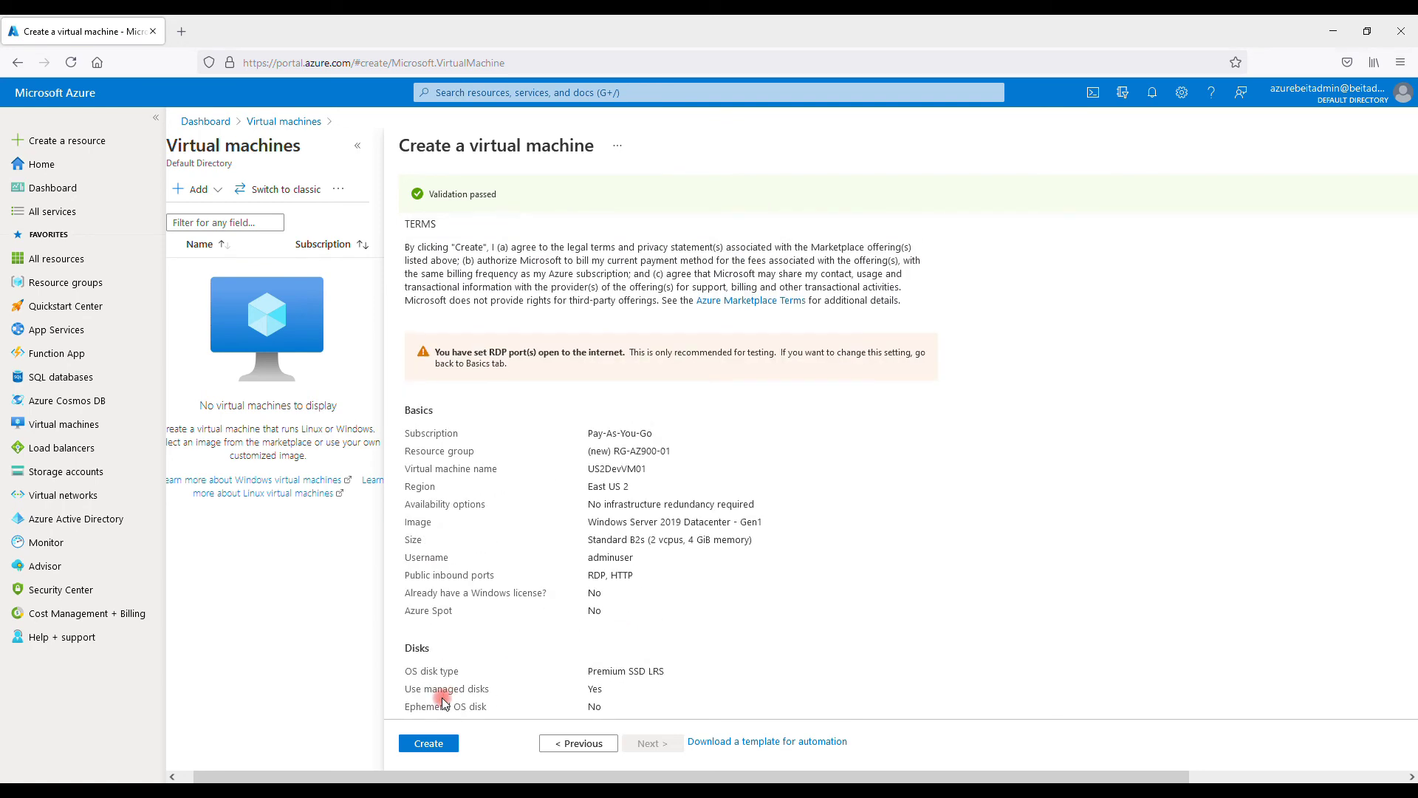
{"action": "left_click", "coordinate": [429, 743]}
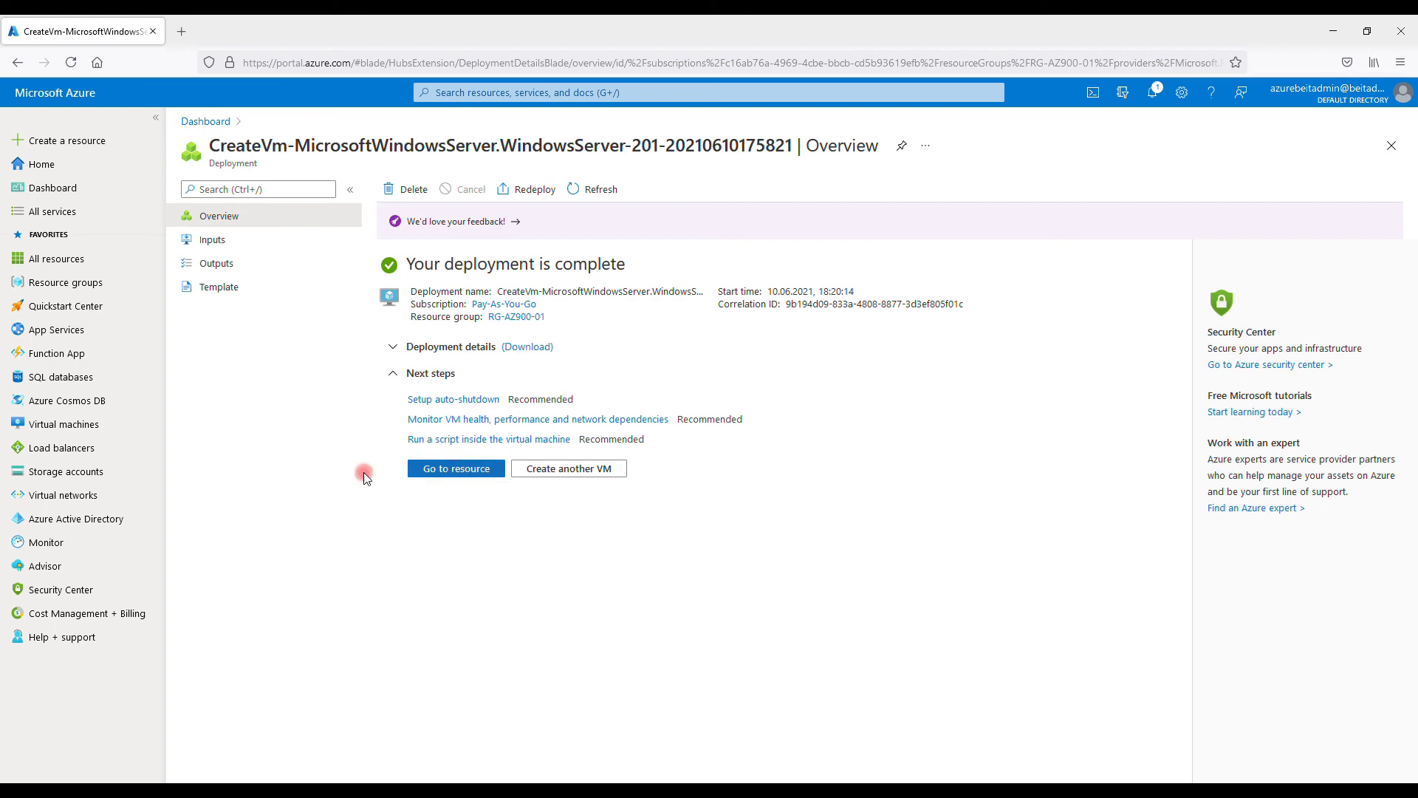
Open the virtual machines list and check US2DevVM01's resource group, location, status, size, public IP address and disks
{"action": "left_click", "coordinate": [65, 427]}
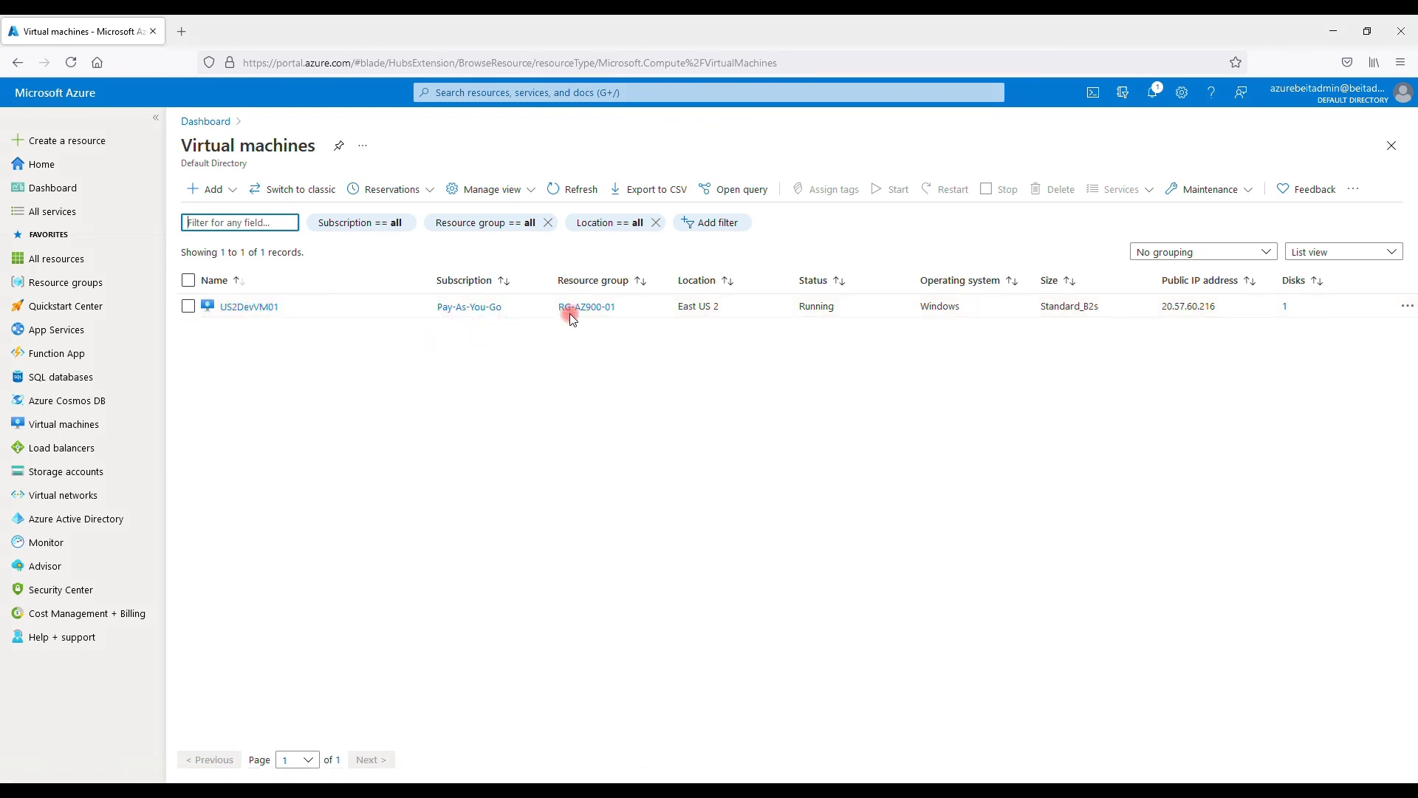
{"action": "left_click_drag", "start_coordinate": [555, 306], "coordinate": [654, 313]}
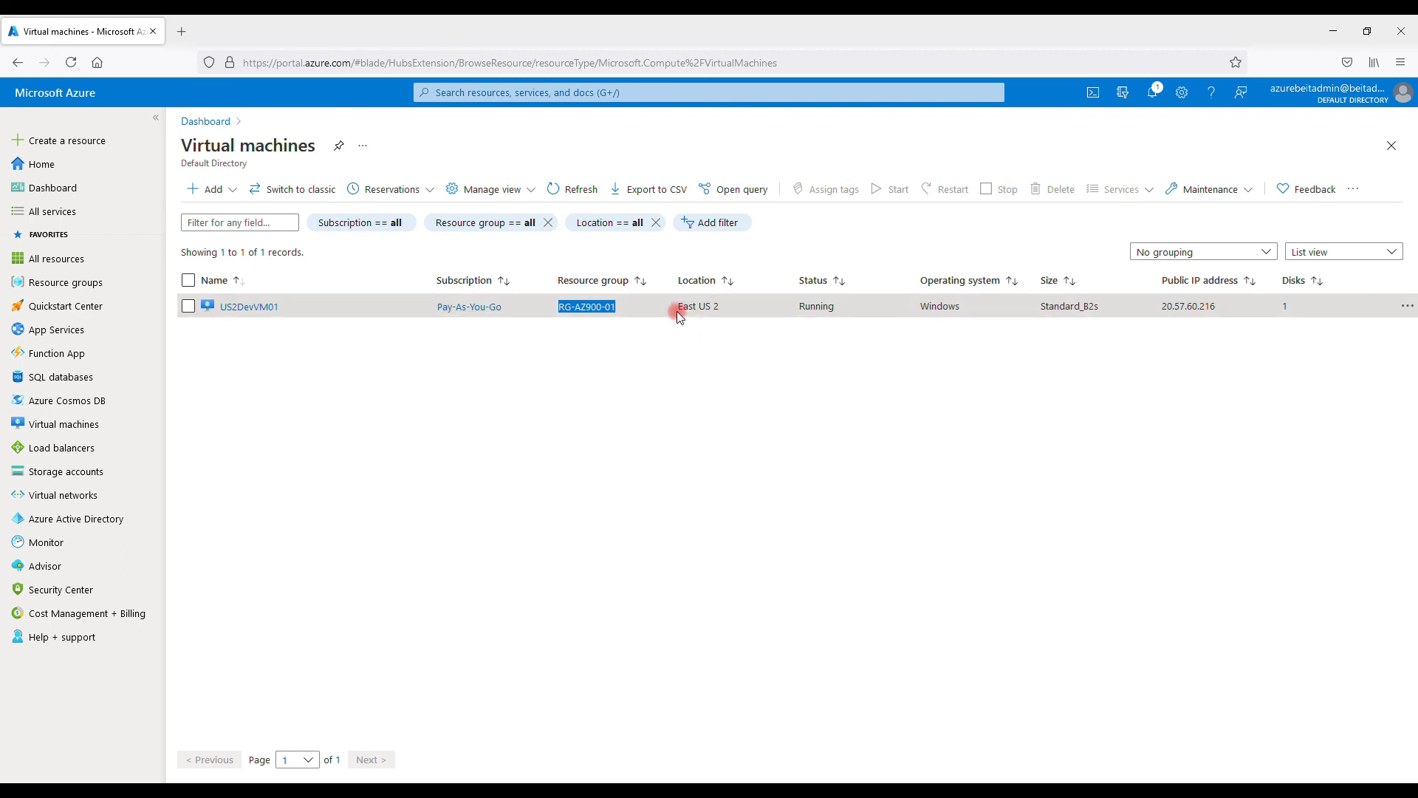
{"action": "left_click_drag", "start_coordinate": [673, 309], "coordinate": [733, 319]}
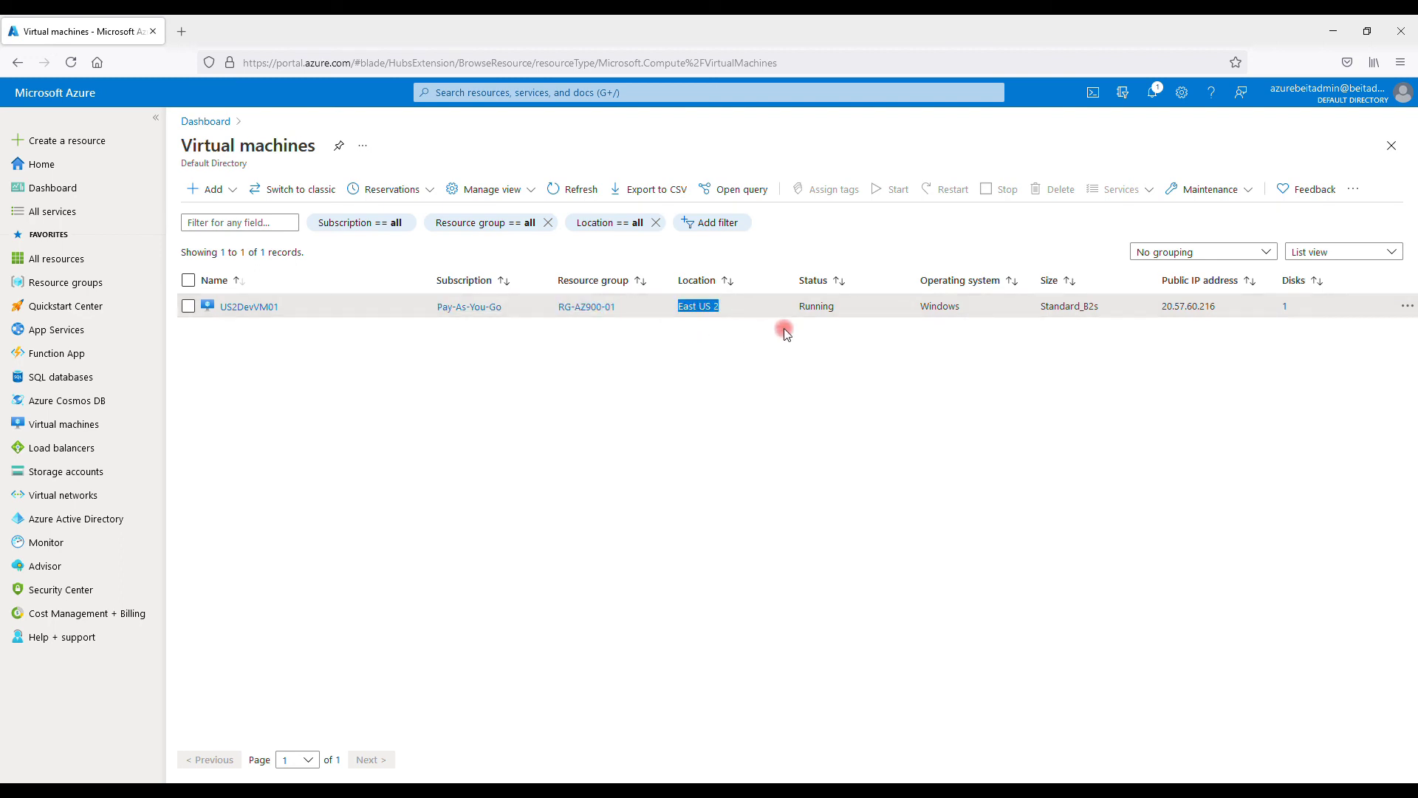
{"action": "left_click_drag", "start_coordinate": [798, 309], "coordinate": [950, 310]}
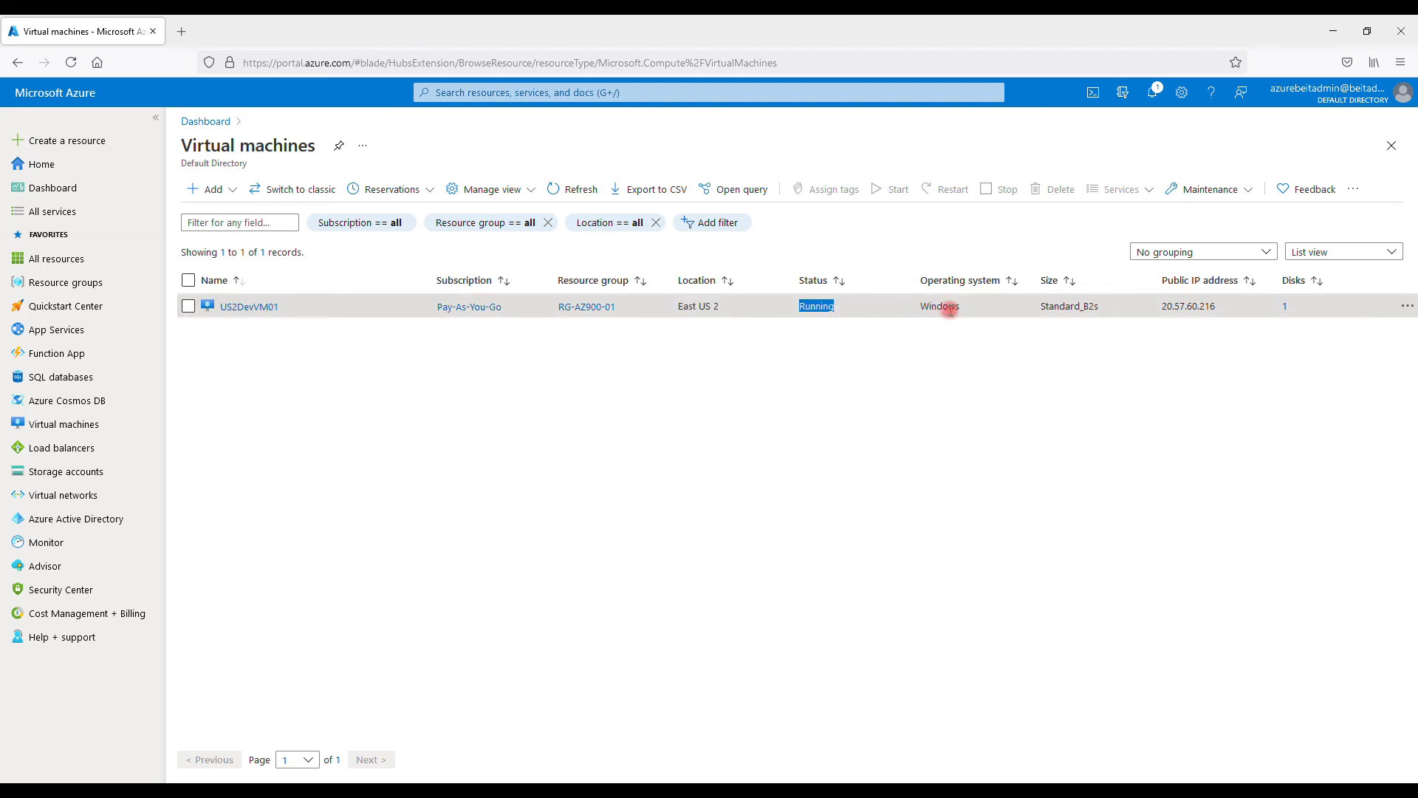
{"action": "left_click_drag", "start_coordinate": [1040, 308], "coordinate": [1304, 316]}
{"action": "left_click", "coordinate": [1165, 305]}
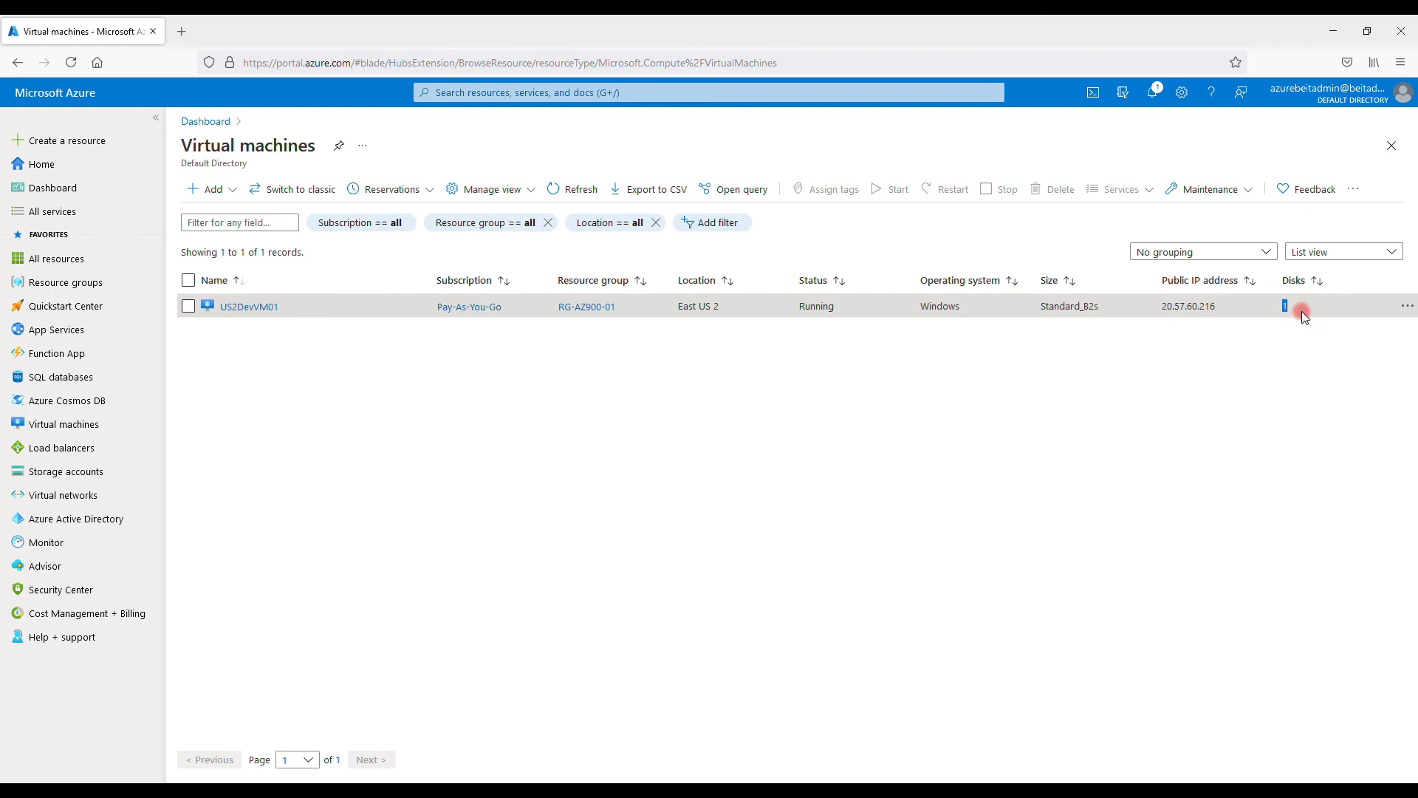
Open US2DevVM01 and examine its overview properties and its monitoring charts for CPU, network and disk activity
{"action": "left_click", "coordinate": [246, 306]}
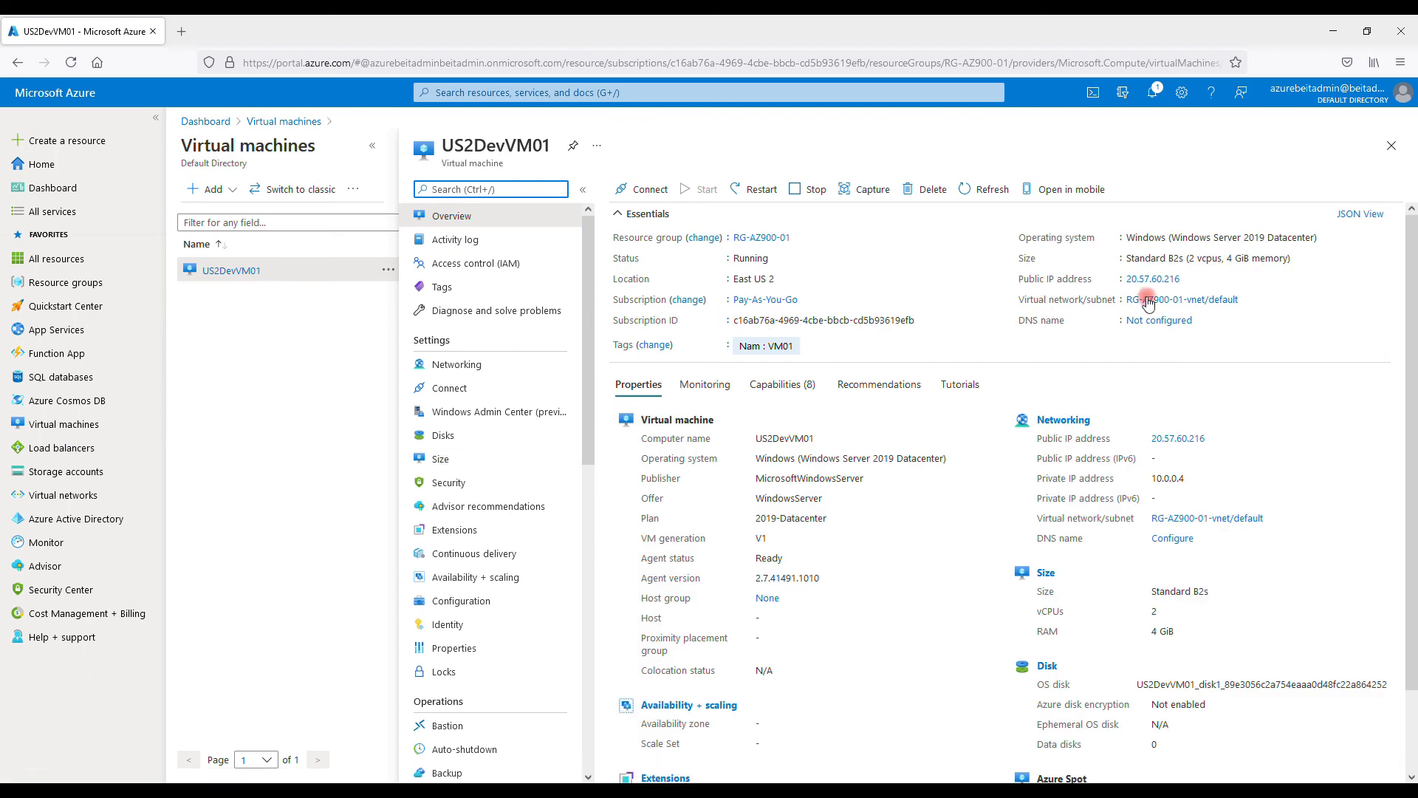
{"action": "mouse_move", "coordinate": [1160, 279]}
{"action": "left_click", "coordinate": [705, 384]}
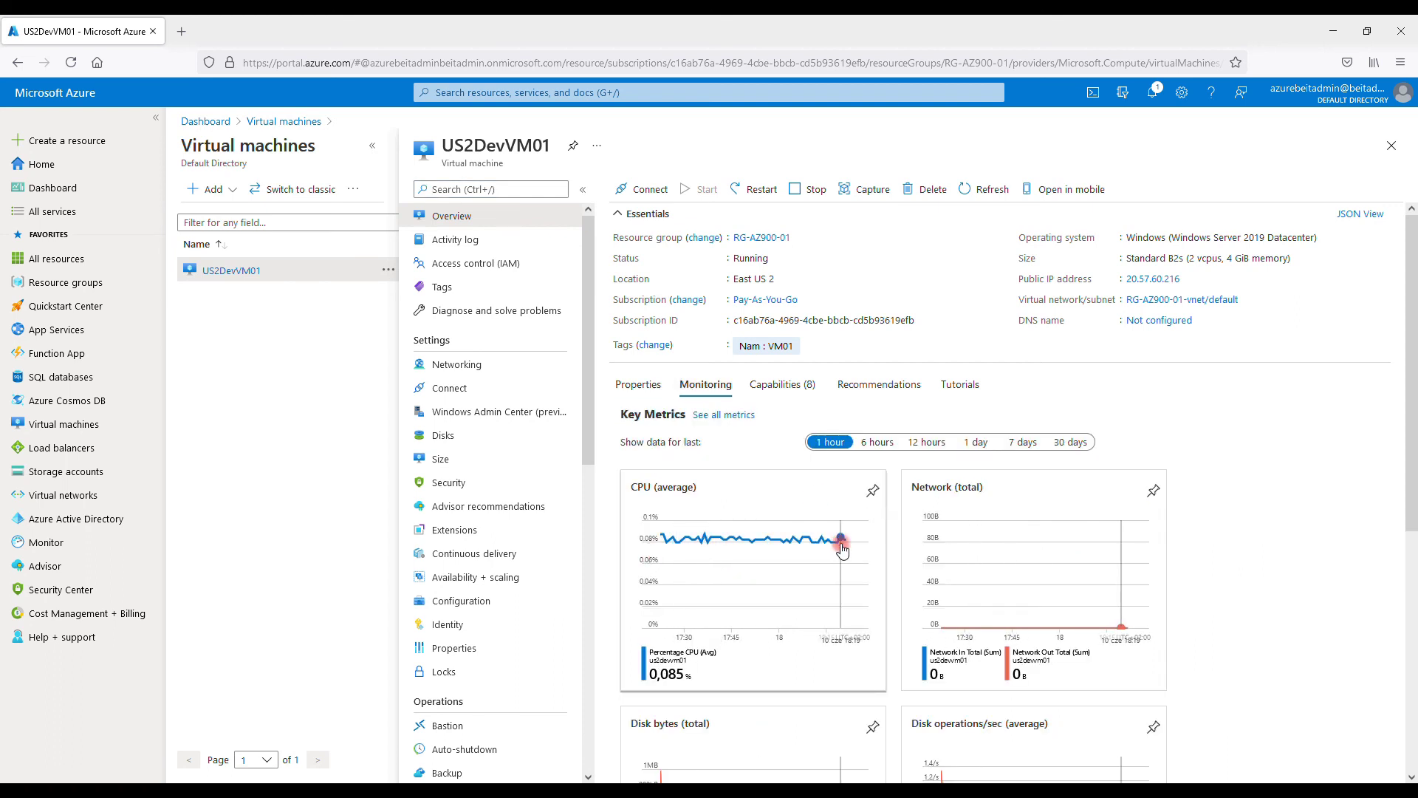
{"action": "scroll", "coordinate": [902, 559], "scroll_direction": "down", "scroll_amount": 2}
{"action": "scroll", "coordinate": [901, 556], "scroll_direction": "down", "scroll_amount": 2}
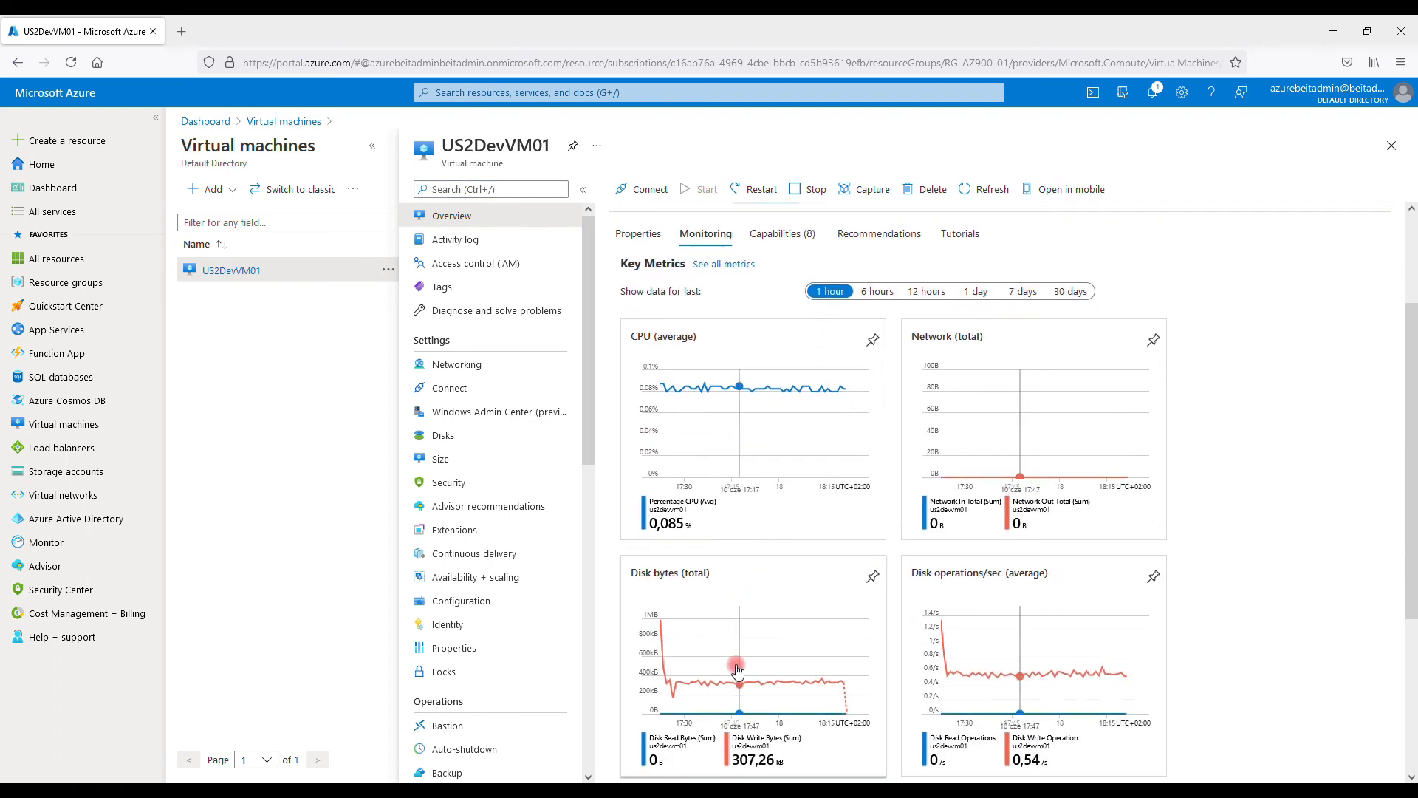
{"action": "scroll", "coordinate": [913, 664], "scroll_direction": "down", "scroll_amount": 2}
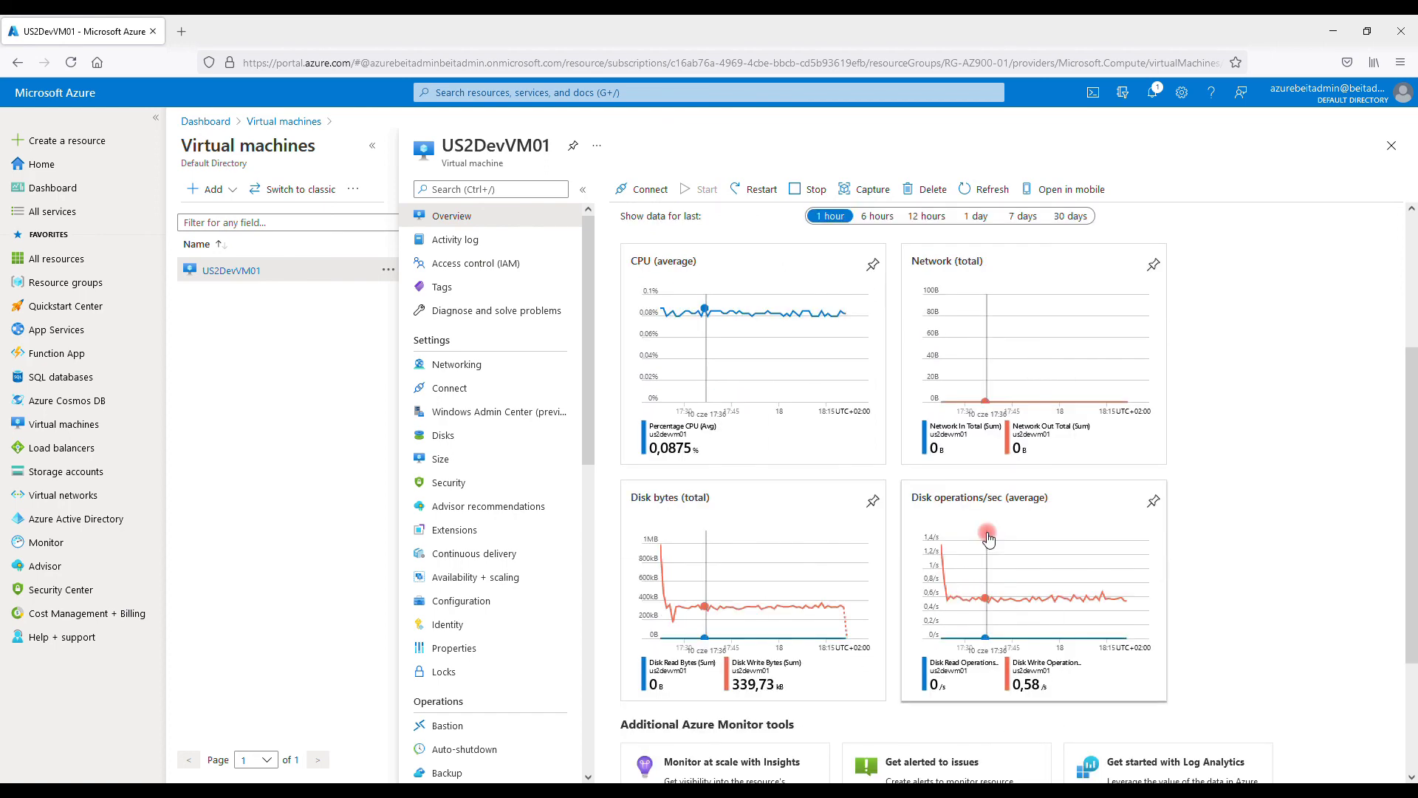
{"action": "scroll", "coordinate": [953, 550], "scroll_direction": "down", "scroll_amount": 3}
{"action": "scroll", "coordinate": [823, 538], "scroll_direction": "up", "scroll_amount": 8}
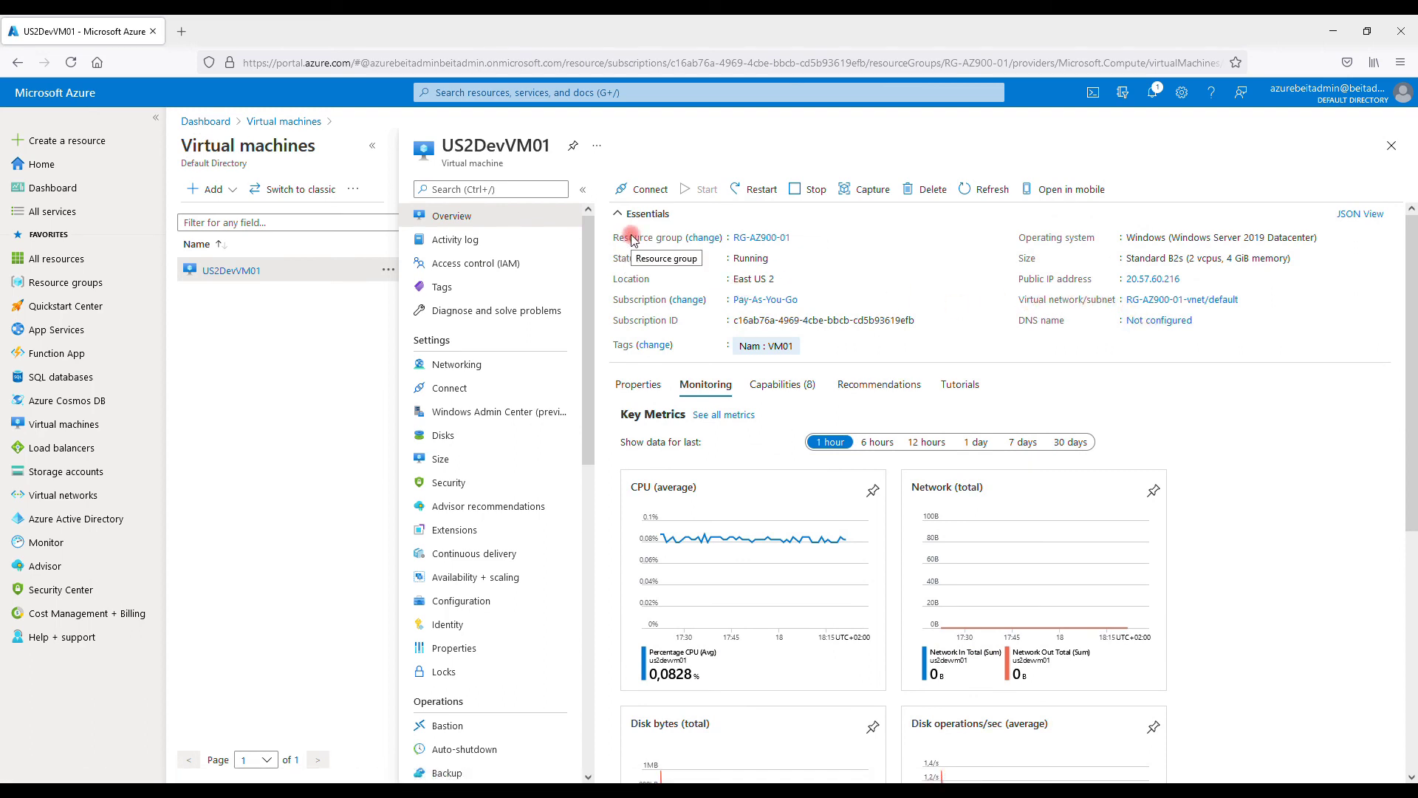
Download US2DevVM01's RDP file for its public IP address, open it with Remote Desktop Connection and accept the connection
{"action": "left_click", "coordinate": [650, 197]}
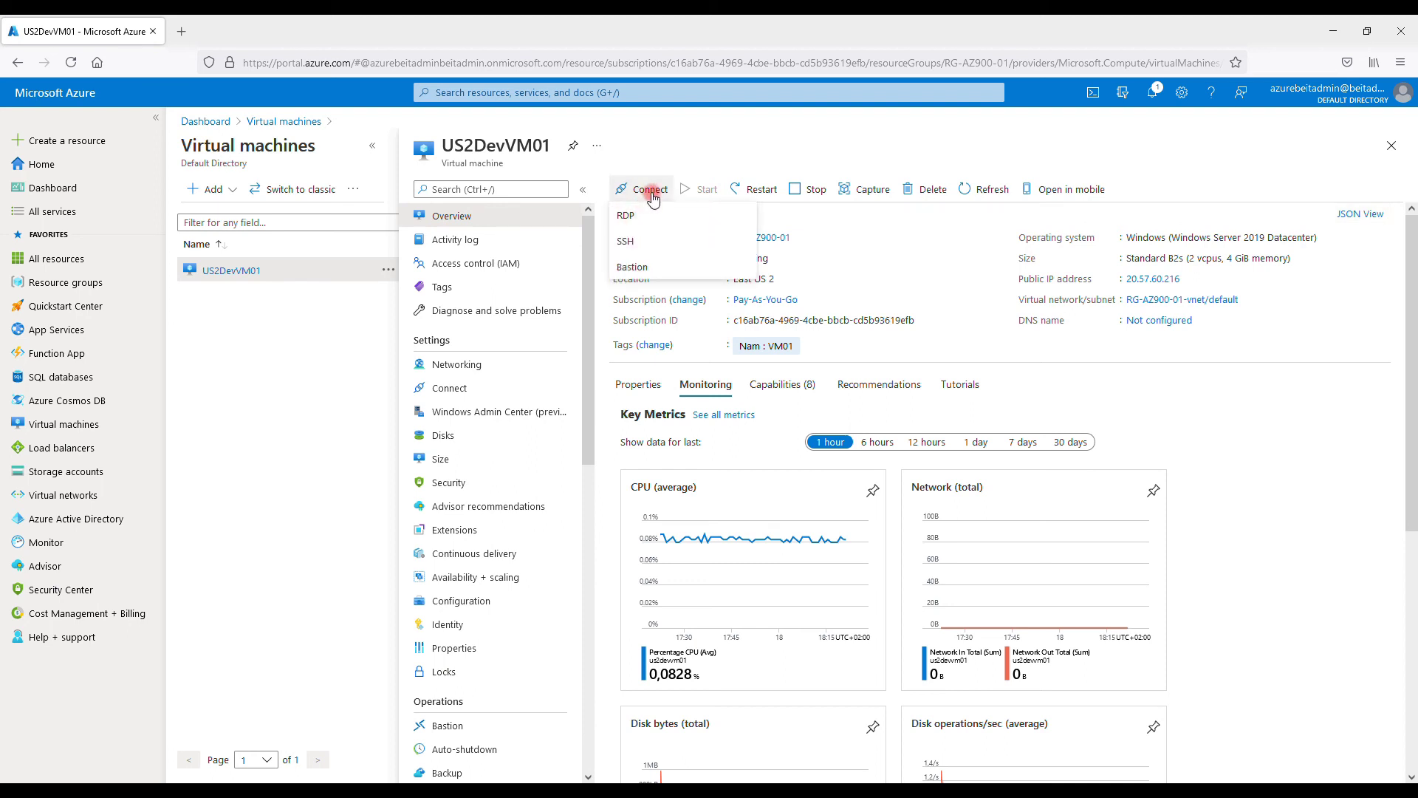
{"action": "left_click", "coordinate": [818, 384]}
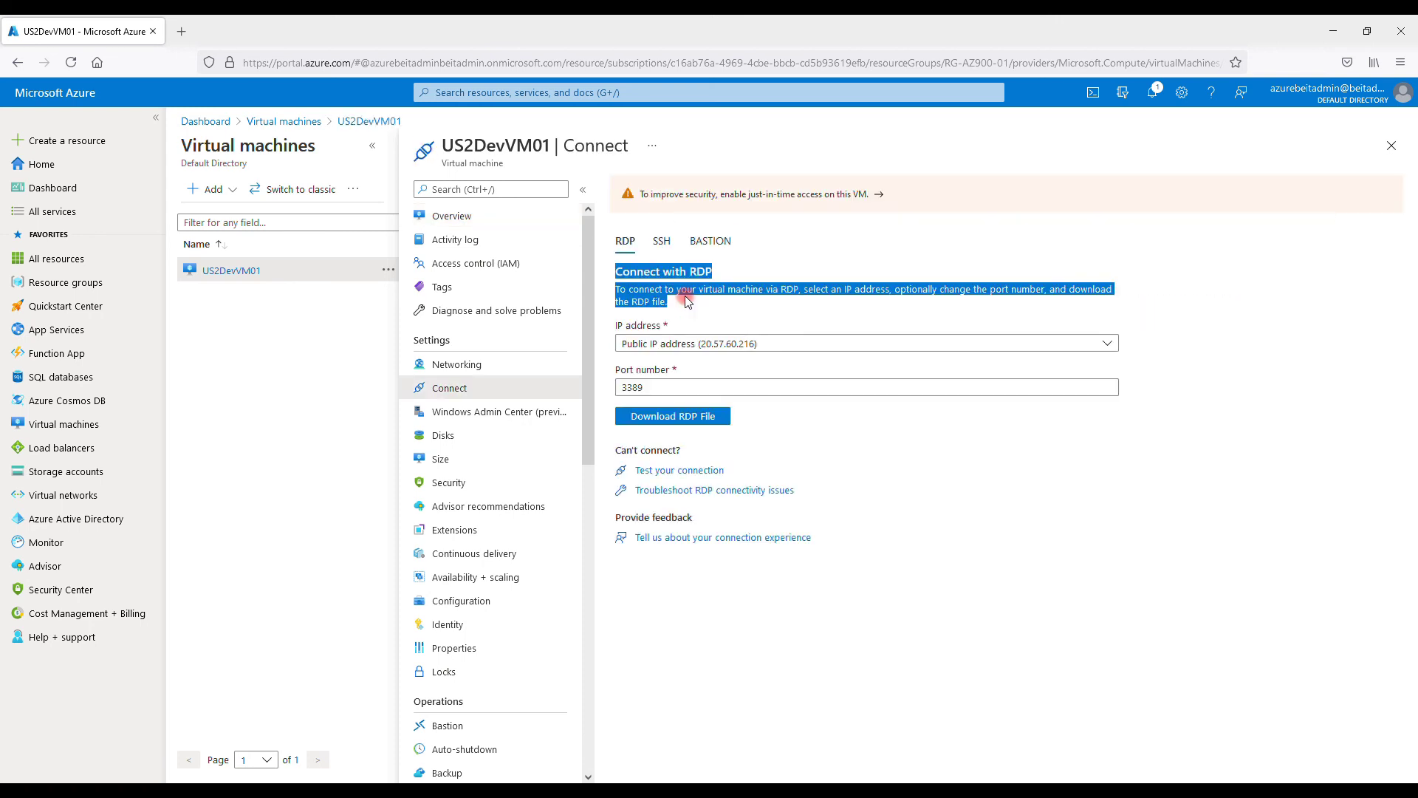
{"action": "left_click", "coordinate": [673, 418]}
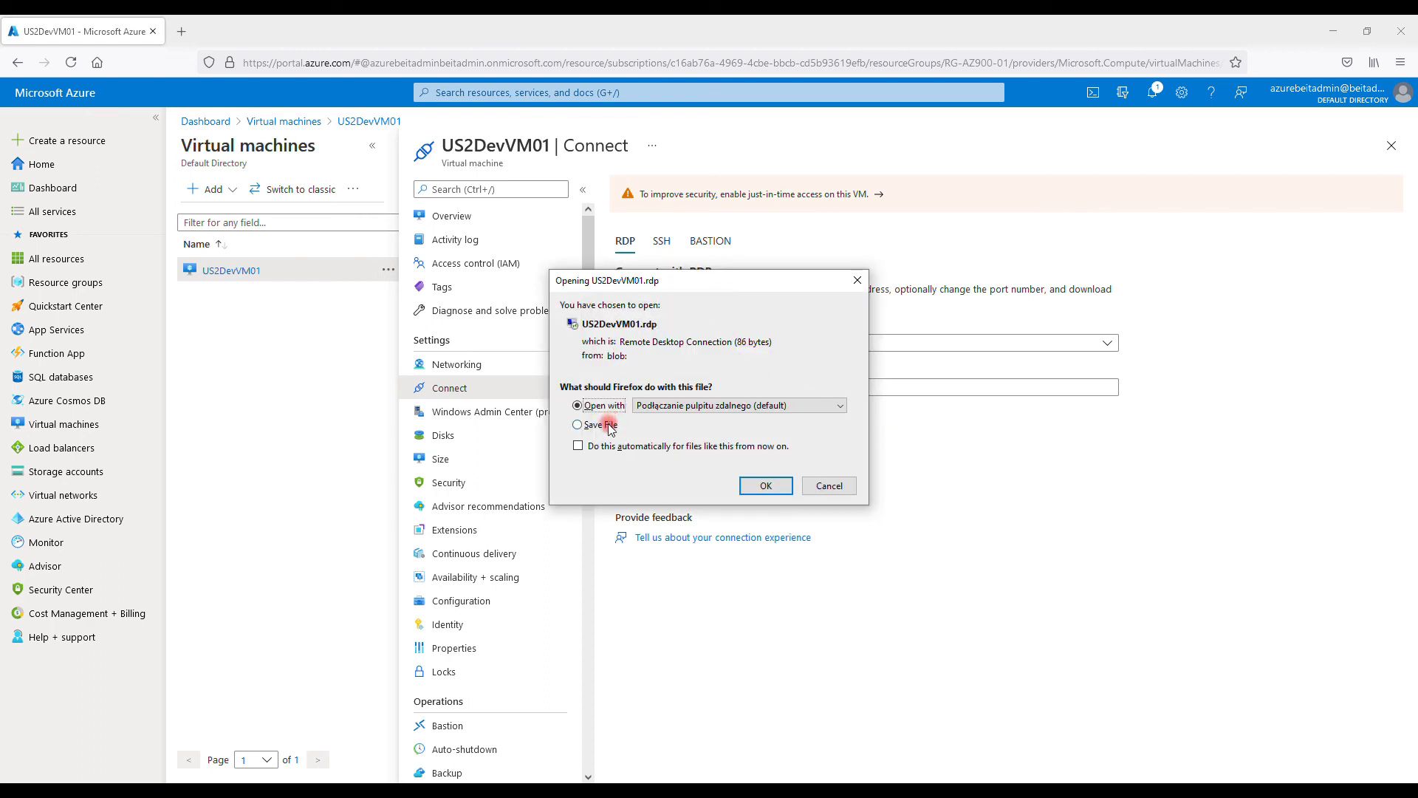
{"action": "left_click_drag", "start_coordinate": [696, 287], "coordinate": [857, 295]}
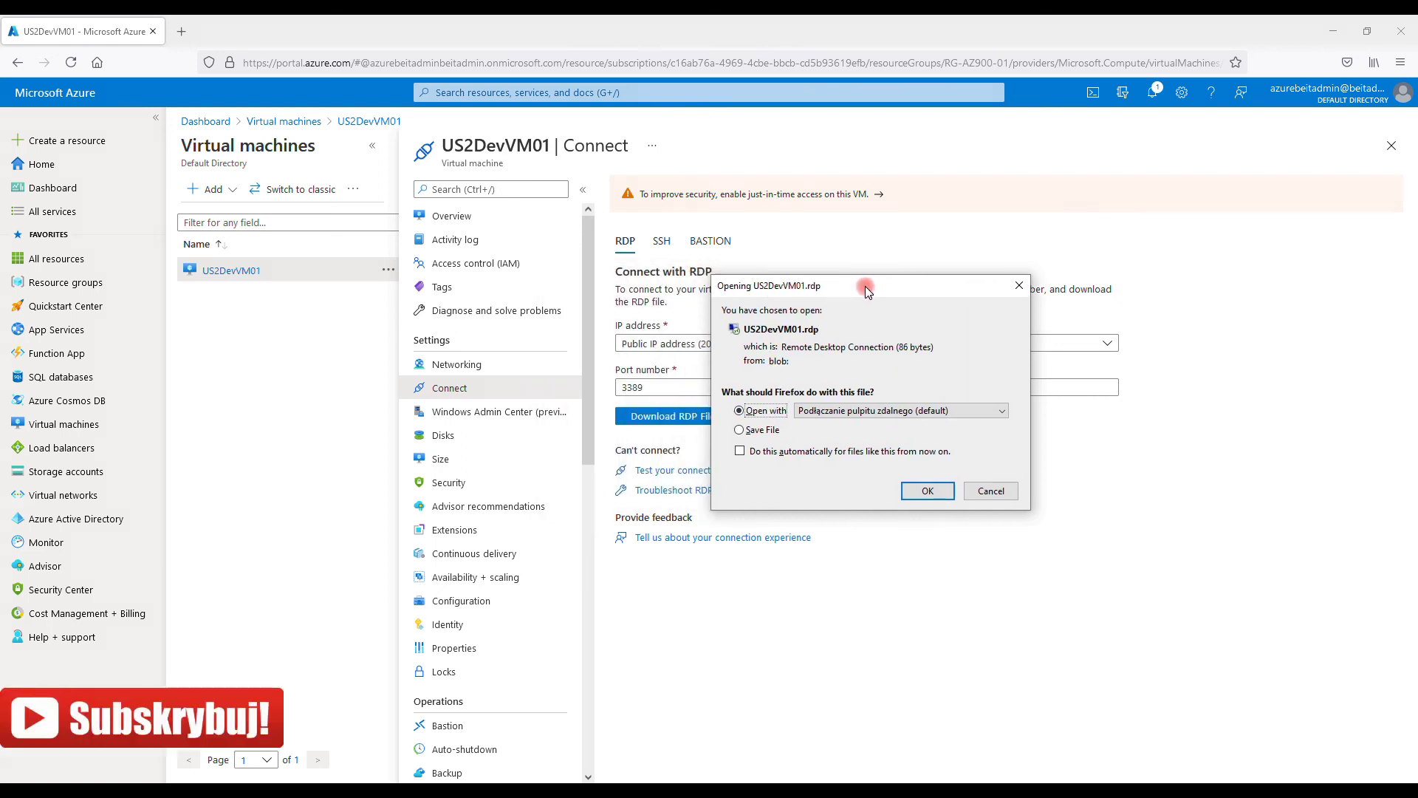
{"action": "left_click", "coordinate": [747, 433]}
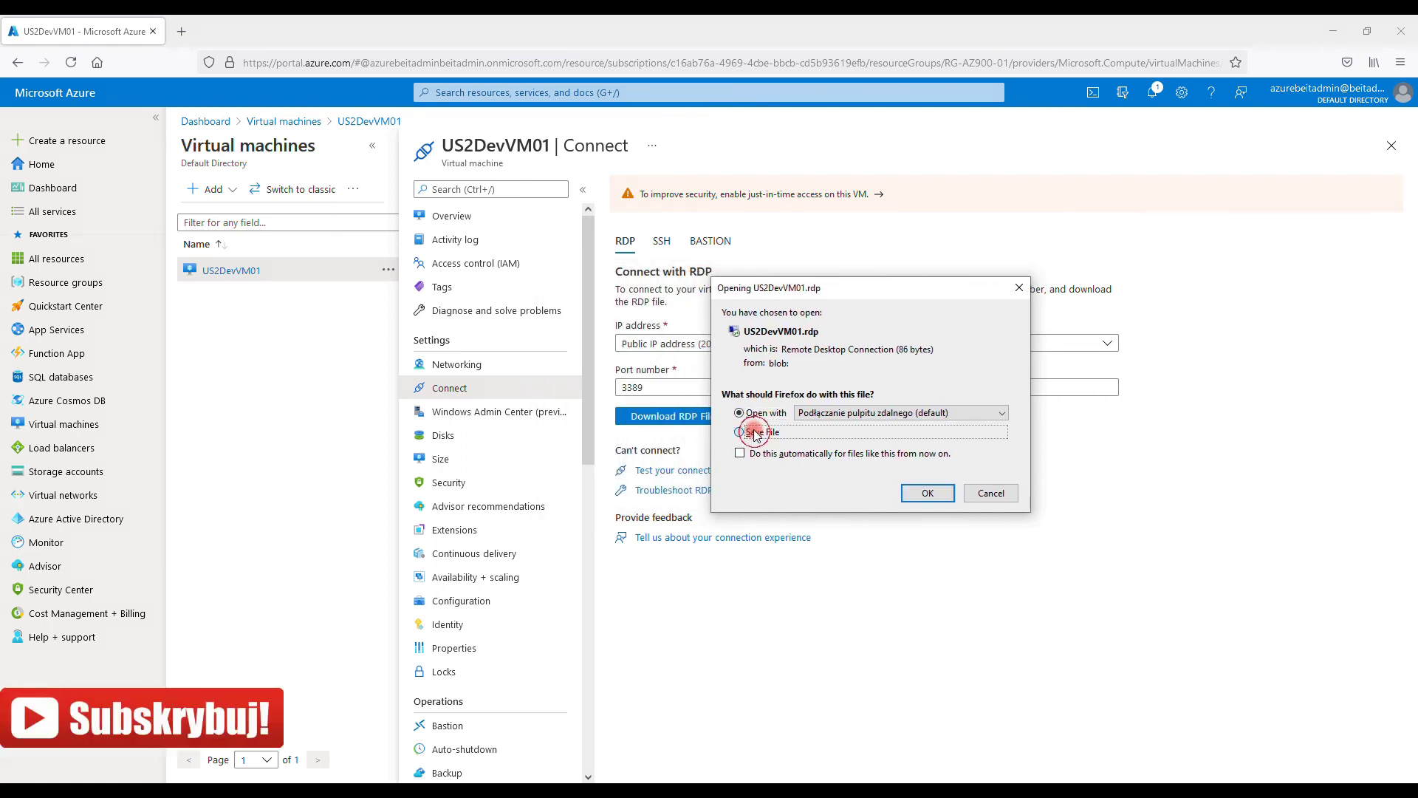
{"action": "left_click", "coordinate": [928, 493]}
{"action": "left_click", "coordinate": [787, 488]}
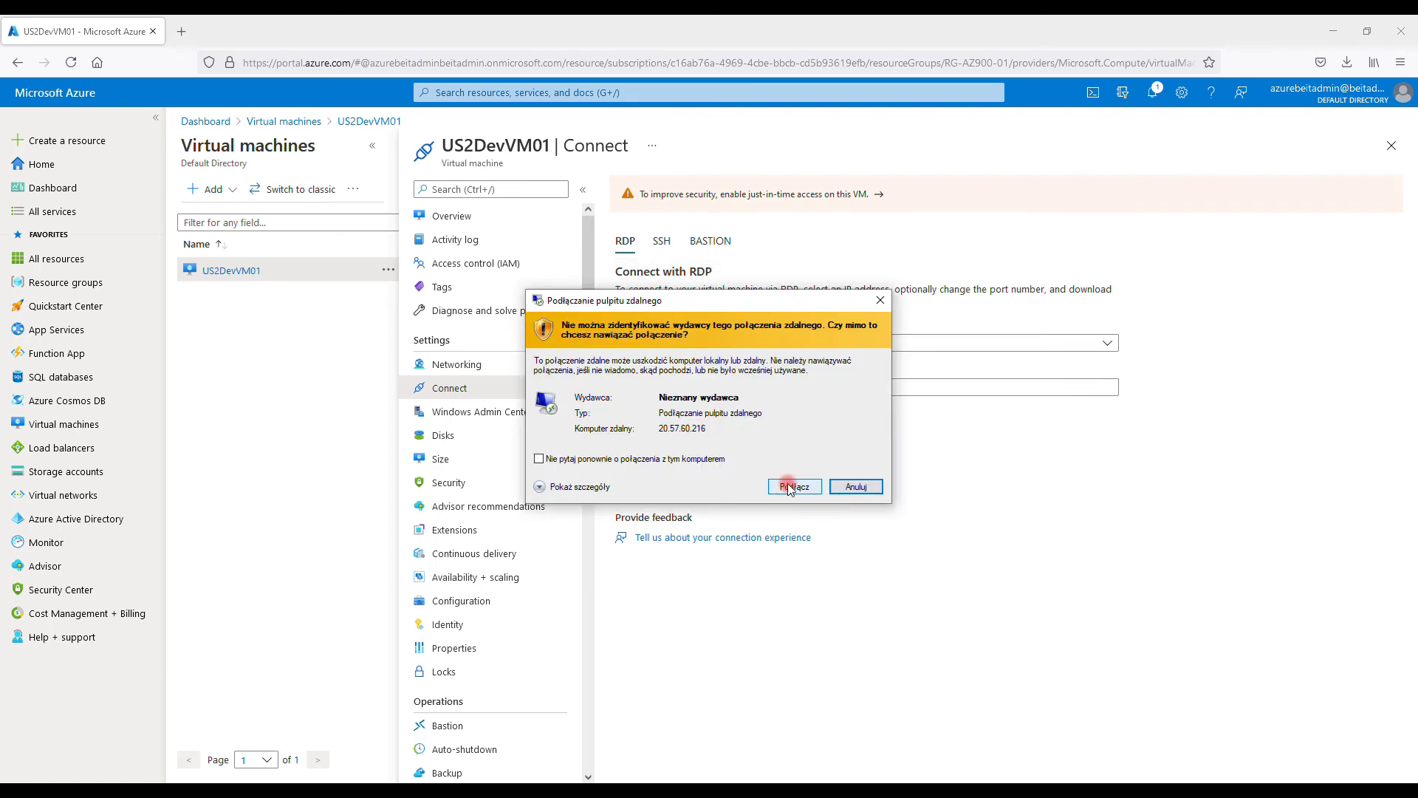
Sign in to the remote desktop session with the username adminuser and the account password
{"action": "left_click", "coordinate": [629, 397]}
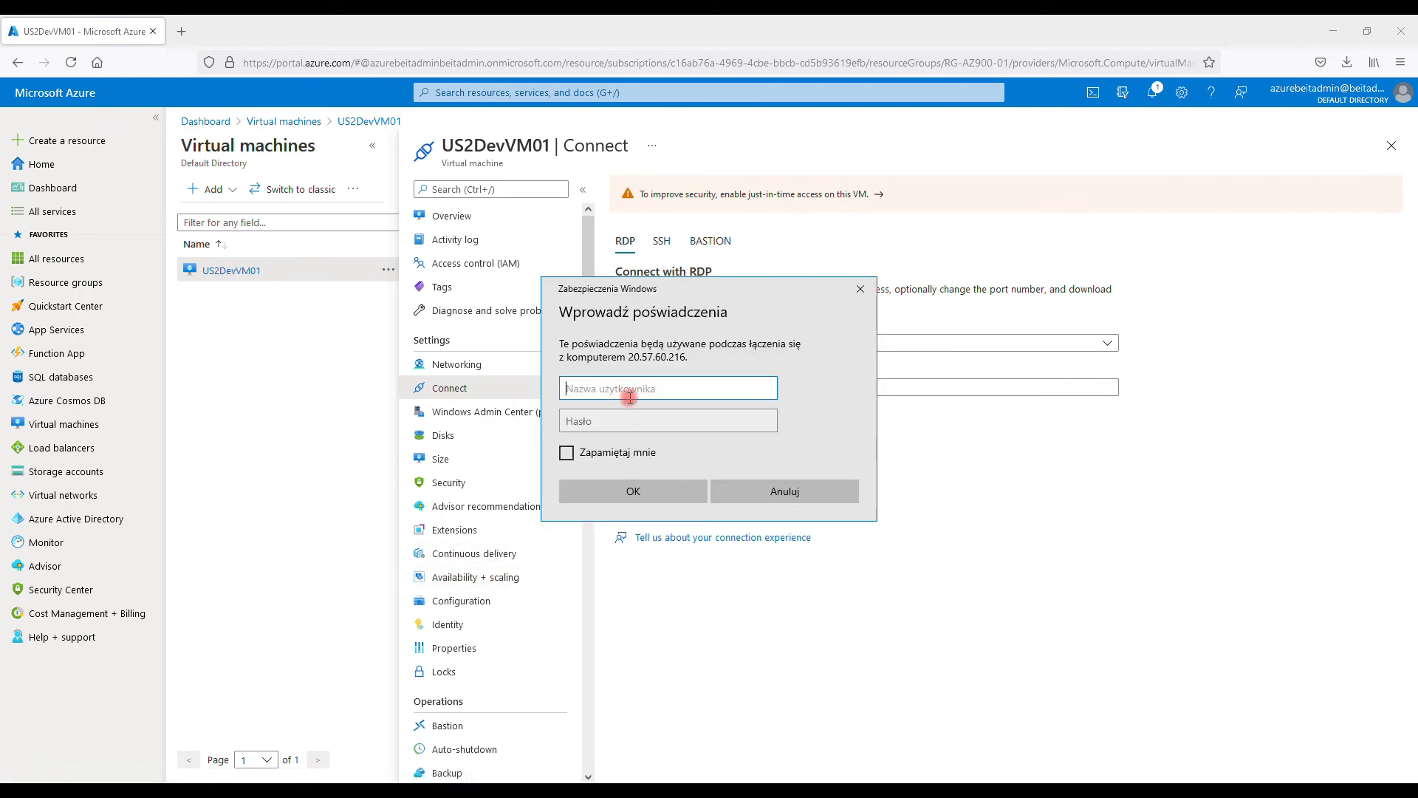
{"action": "type", "text": "adminuser"}
{"action": "key", "text": "Tab"}
{"action": "key", "text": "ctrl+v"}
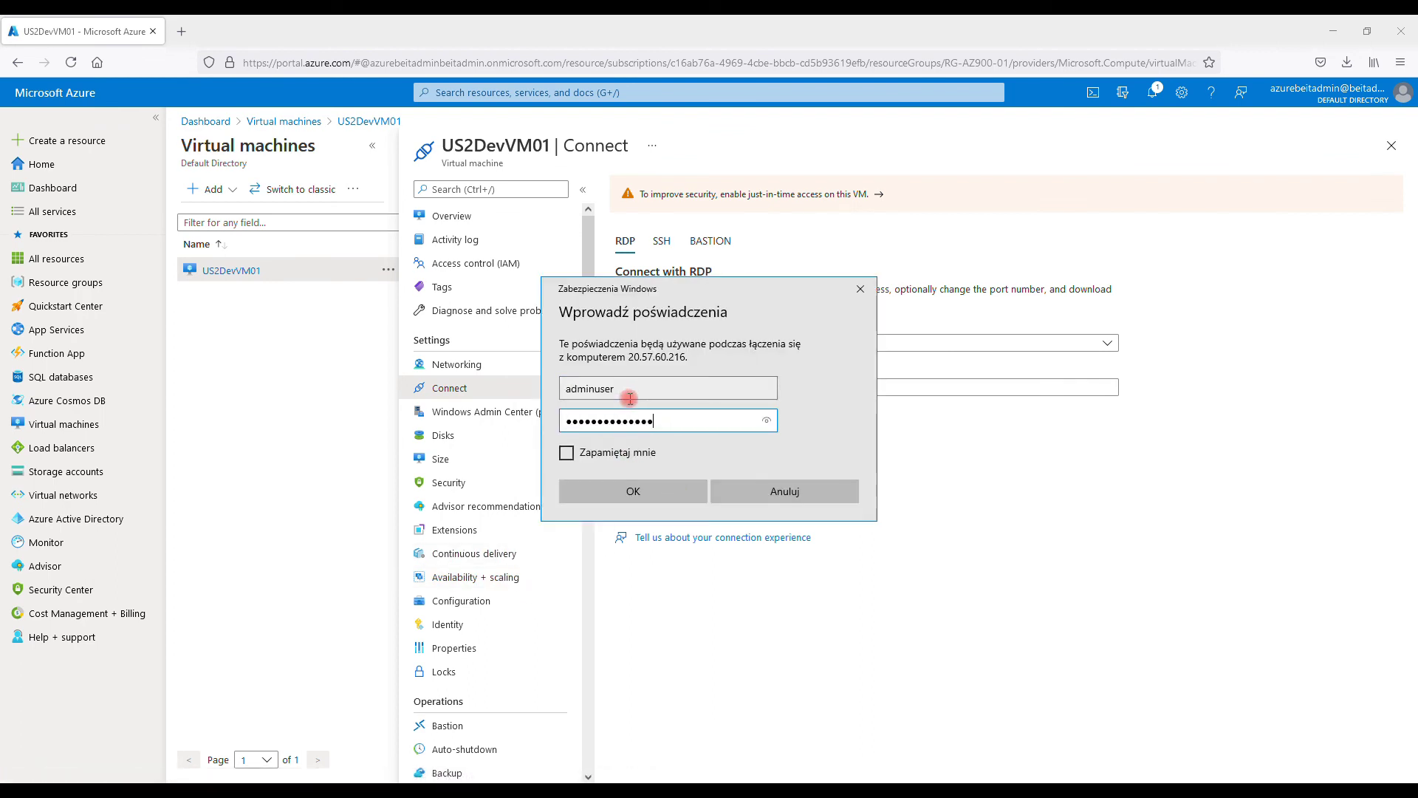
{"action": "left_click", "coordinate": [642, 490]}
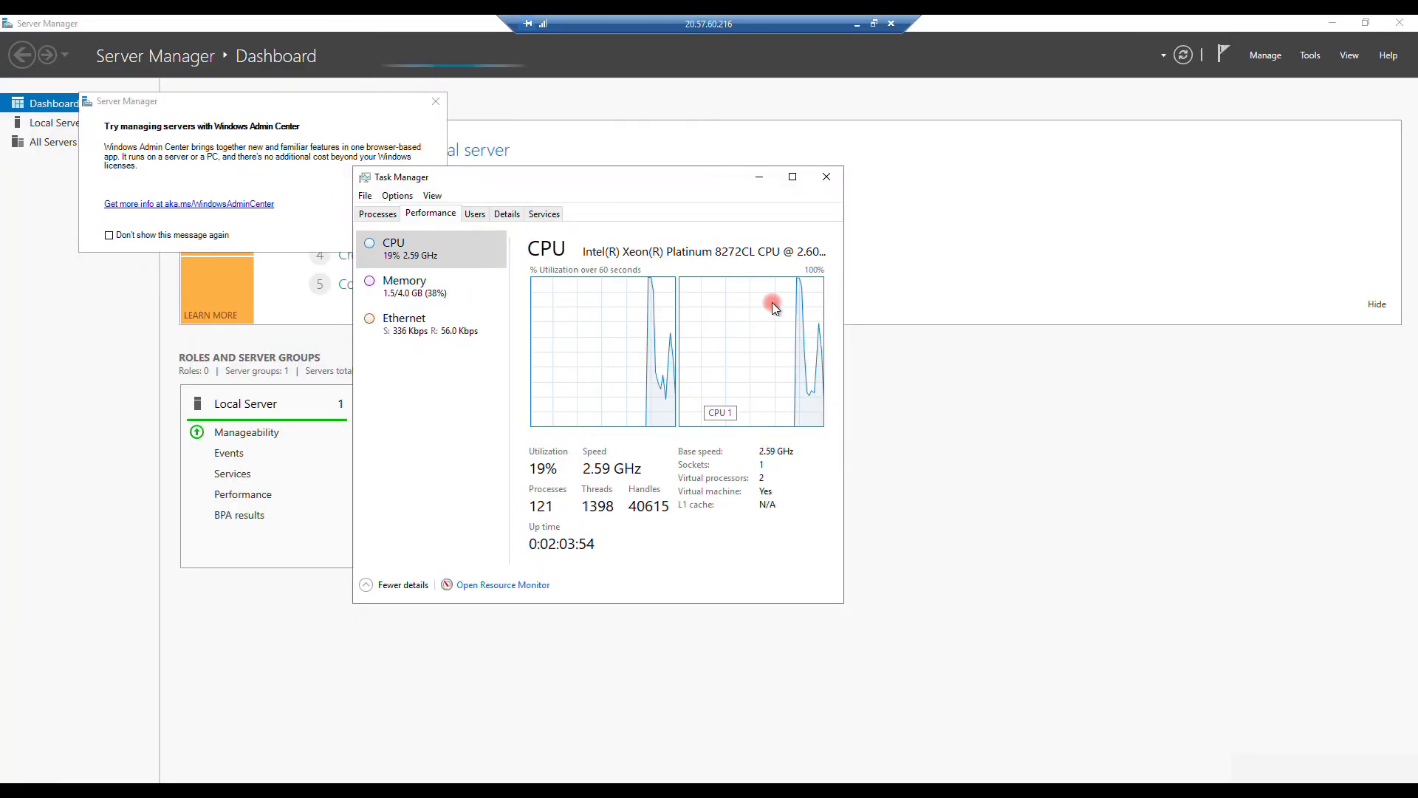
Close Server Manager on the remote server to clear its desktop
{"action": "left_click", "coordinate": [1389, 26]}
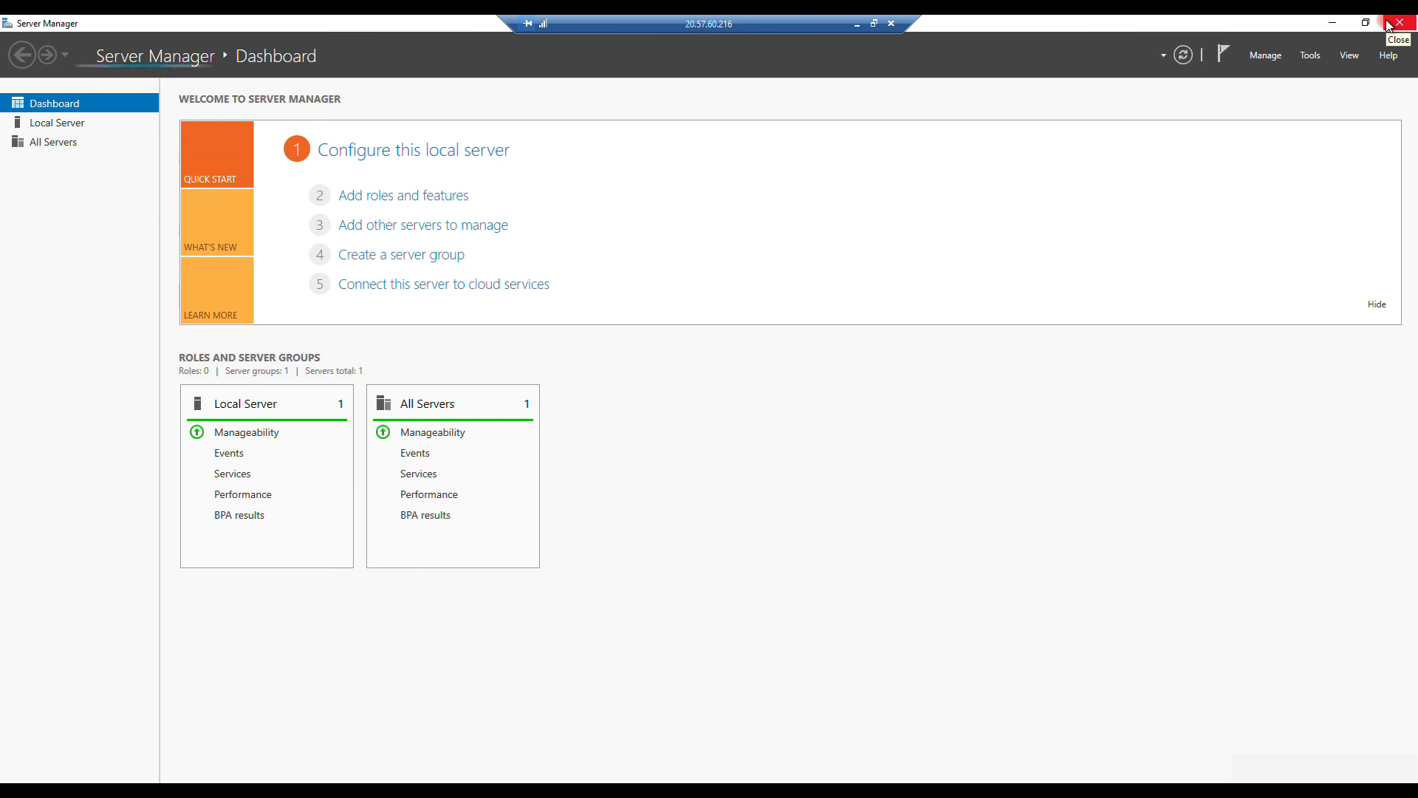
{"action": "left_click", "coordinate": [1265, 56]}
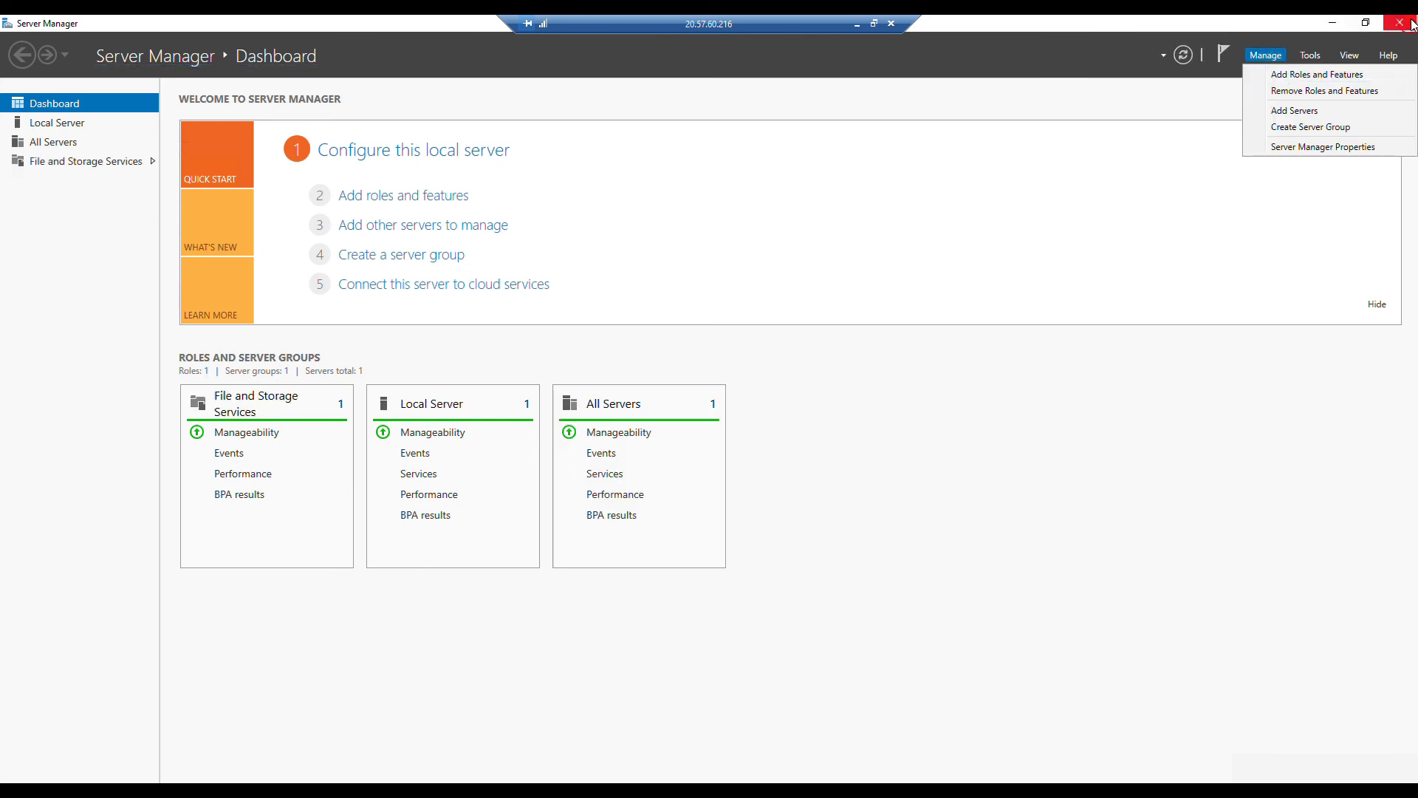
{"action": "key", "text": "Escape"}
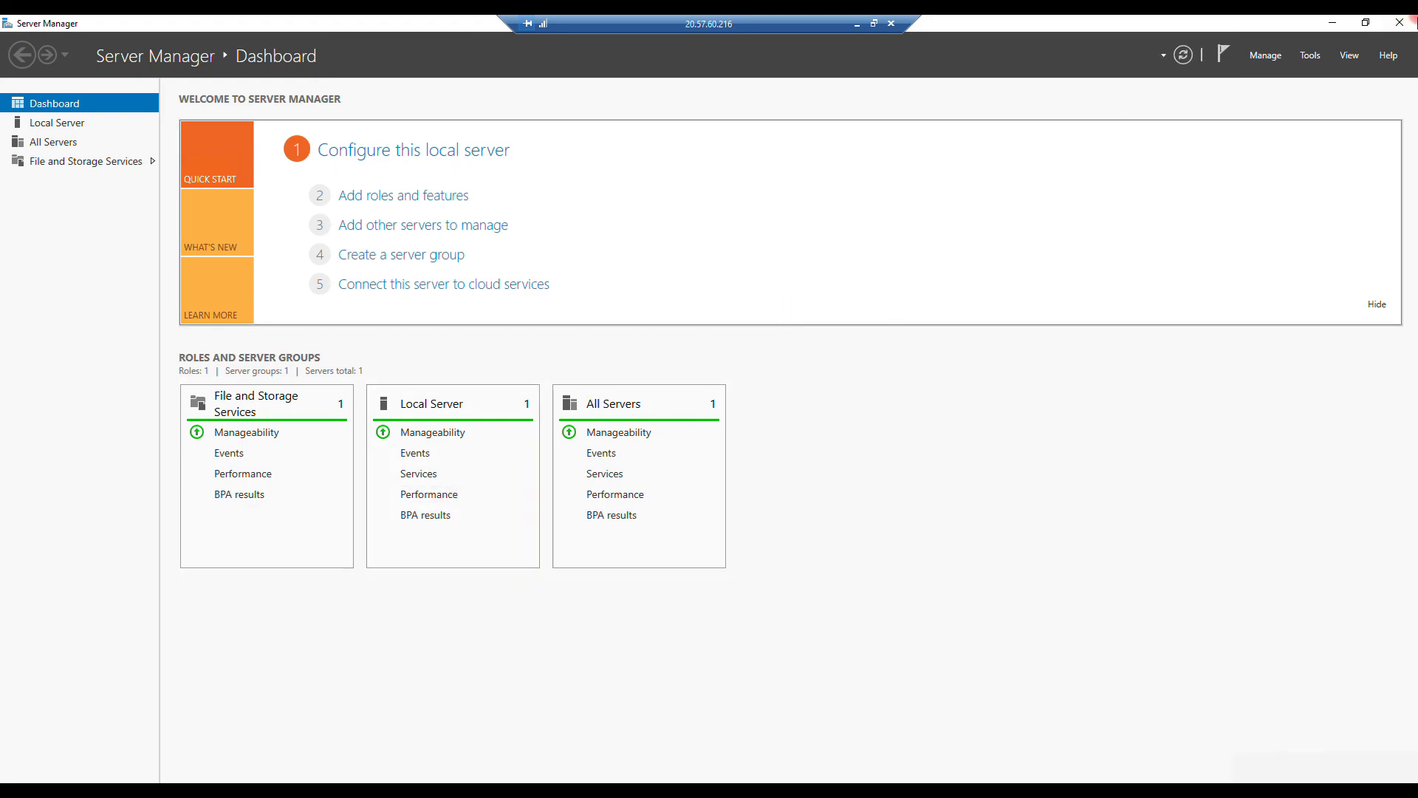
{"action": "left_click", "coordinate": [1411, 22]}
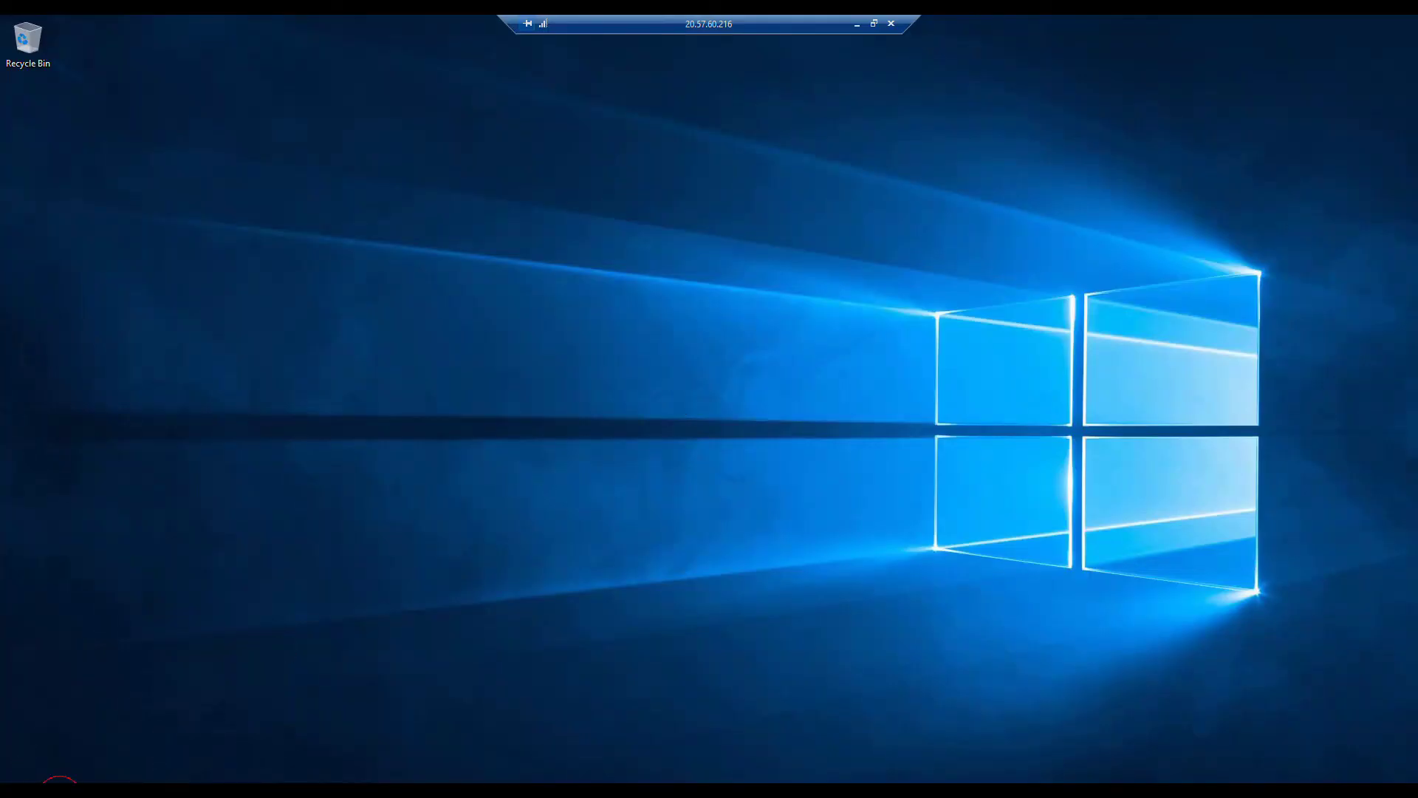
Search the remote server for "power" and start Windows PowerShell
{"action": "left_click", "coordinate": [16, 777]}
{"action": "type", "text": "power"}
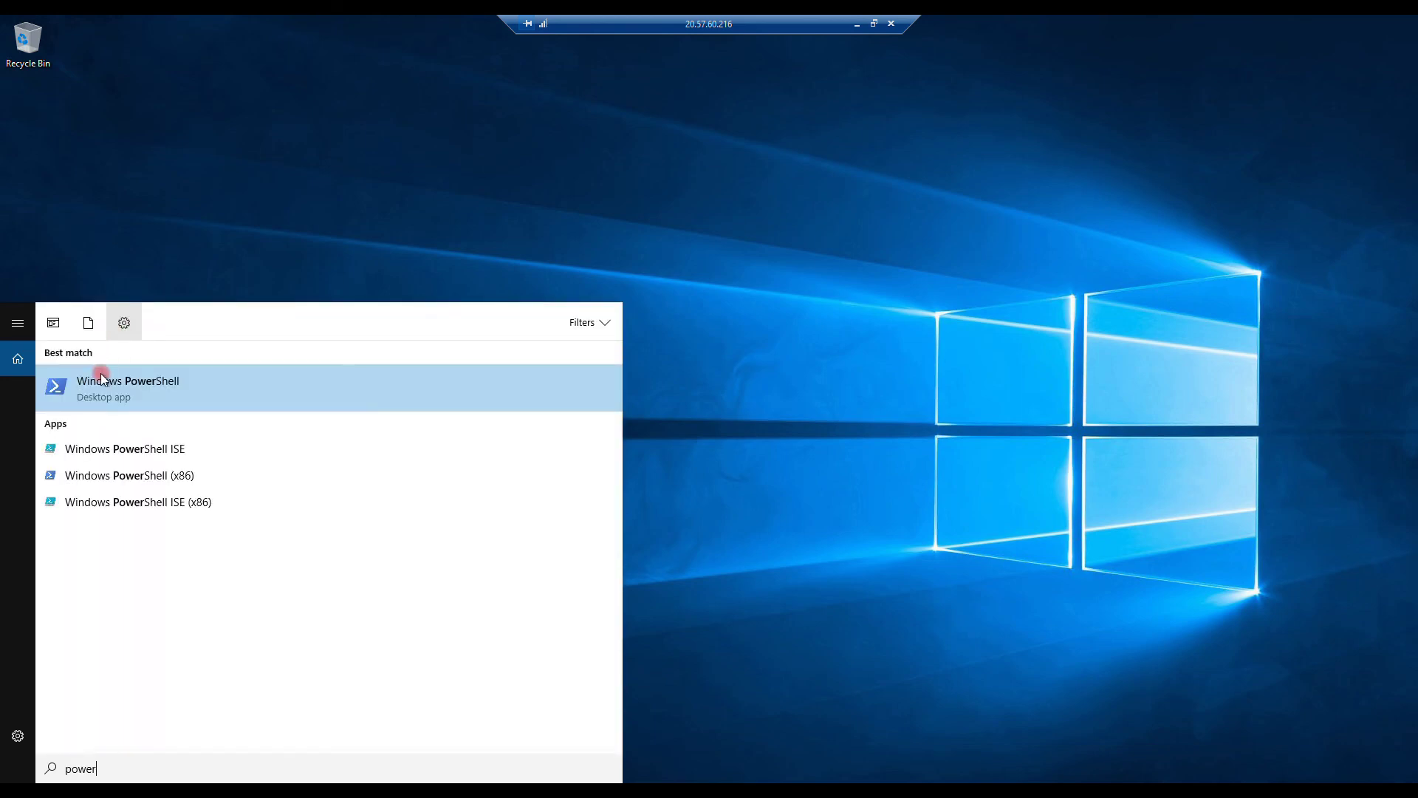
{"action": "left_click", "coordinate": [105, 393]}
{"action": "left_click", "coordinate": [152, 411]}
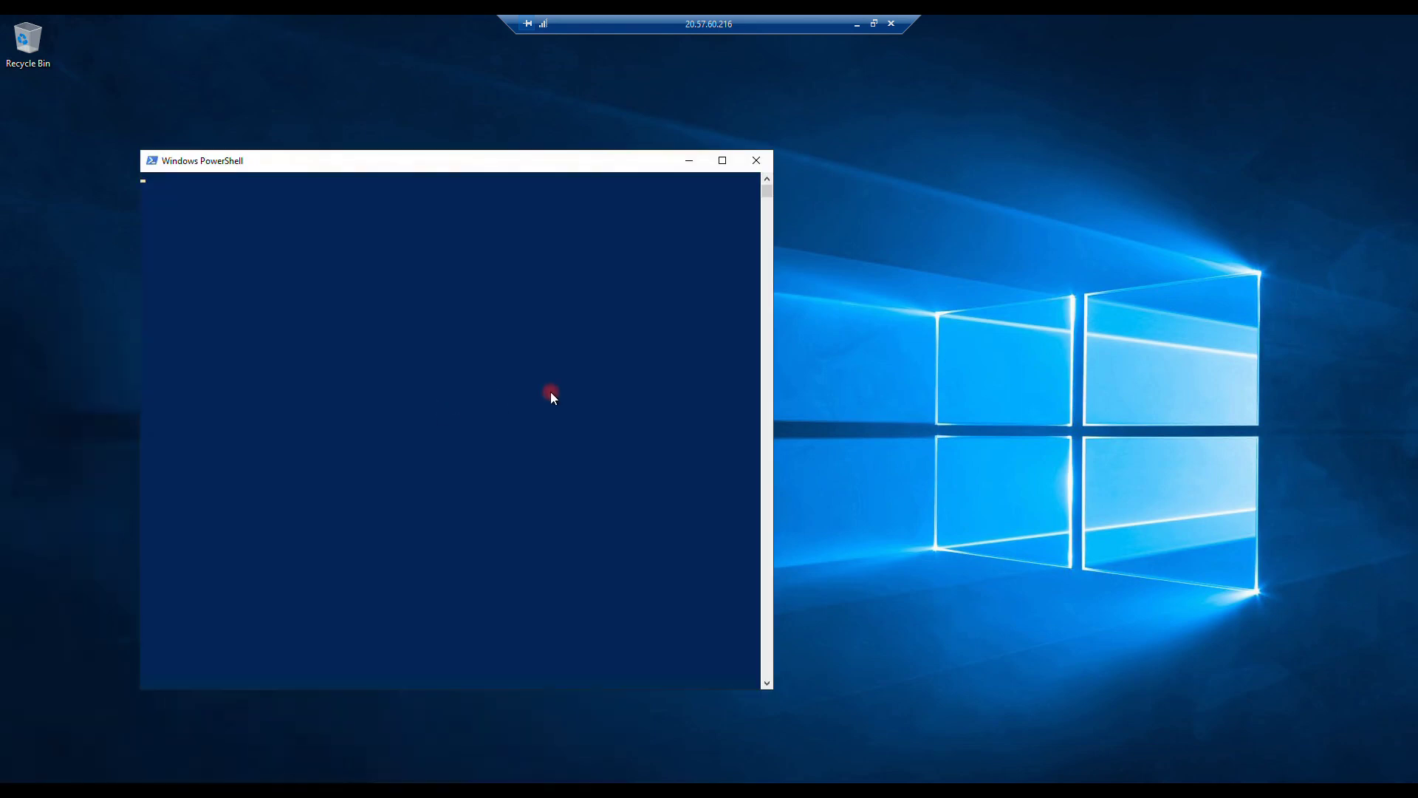
Install the IIS web server role and its management tools by running Install-WindowsFeature -name Web-Server -IncludeManagementTools
{"action": "left_click", "coordinate": [727, 350]}
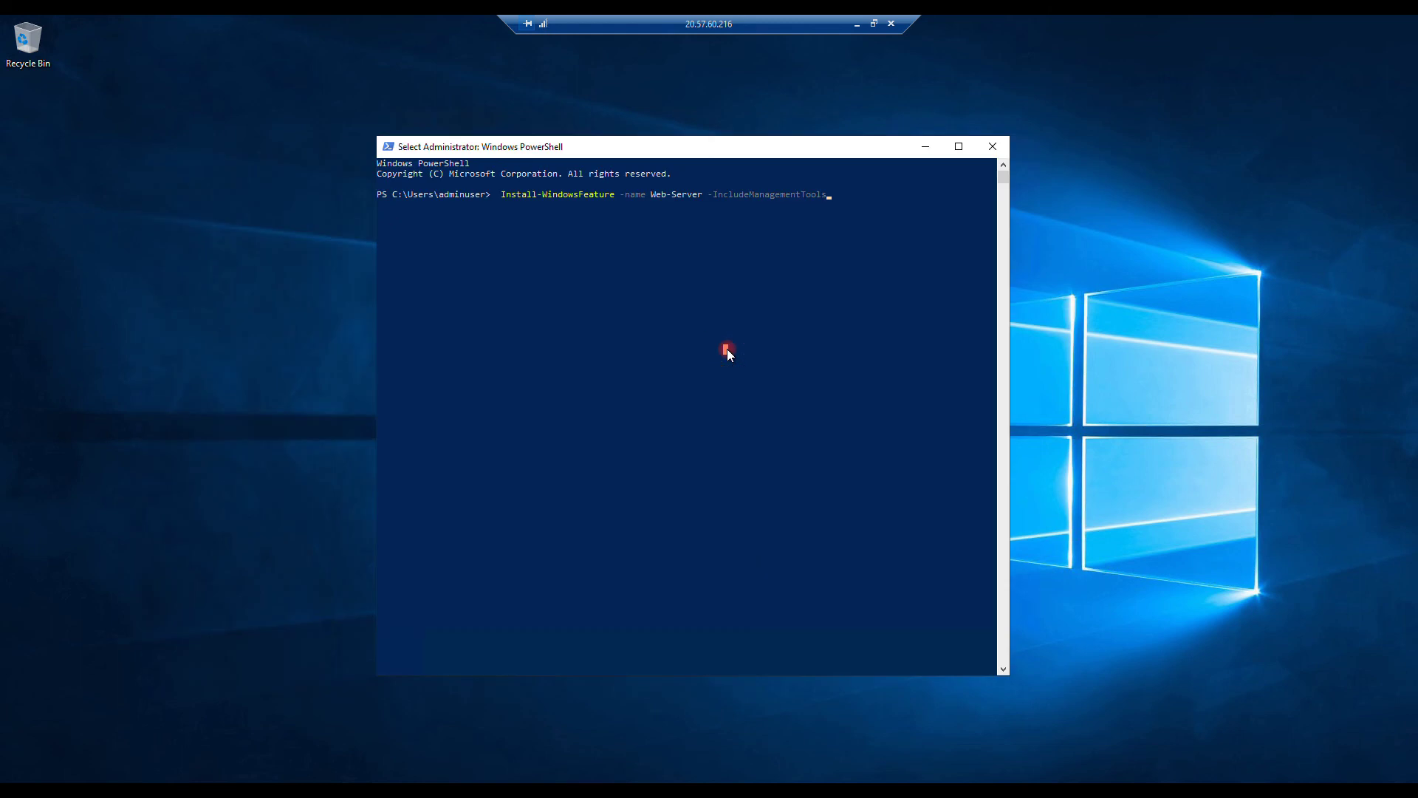
{"action": "key", "text": "Return"}
{"action": "key", "text": "Left"}
{"action": "key", "text": "Return"}
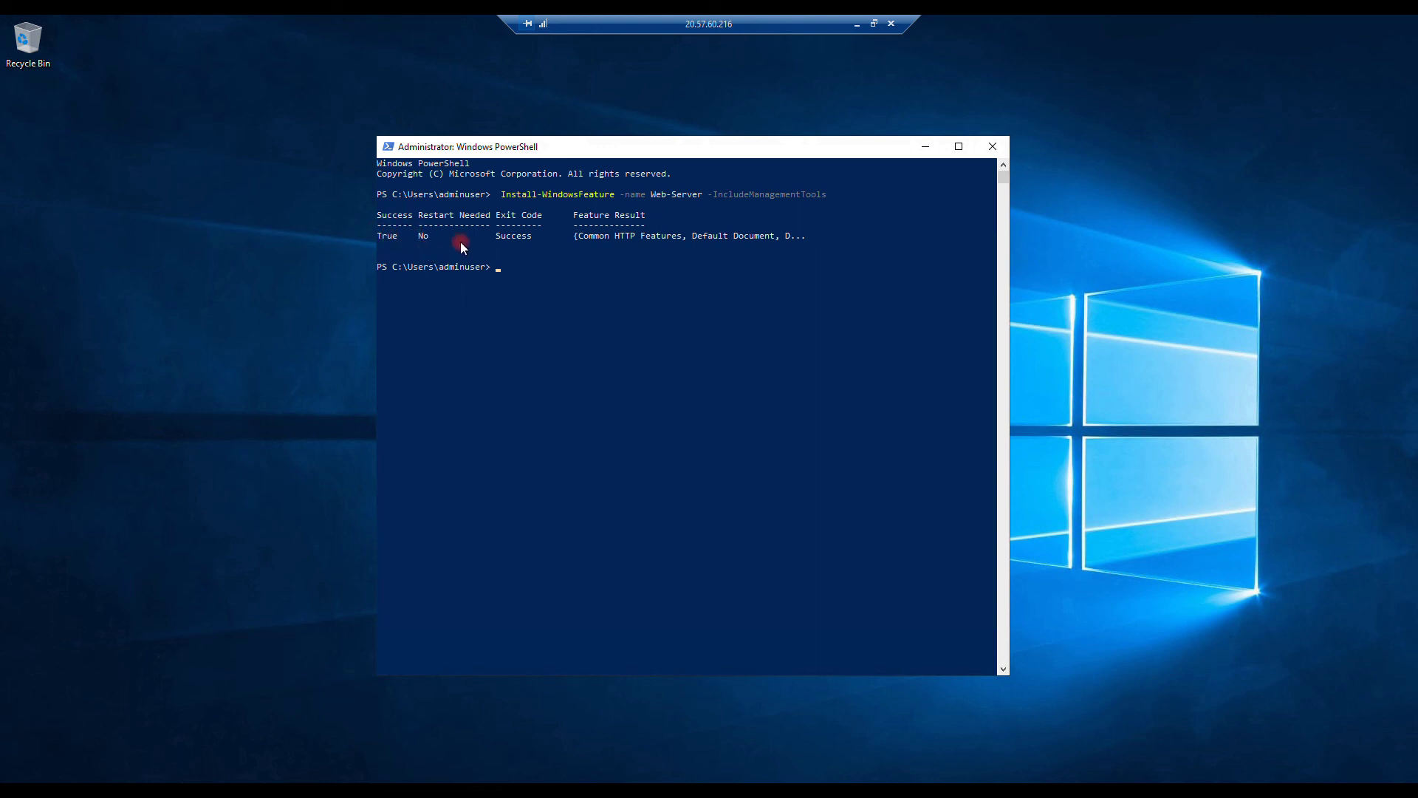
{"action": "left_click_drag", "start_coordinate": [504, 239], "coordinate": [526, 243]}
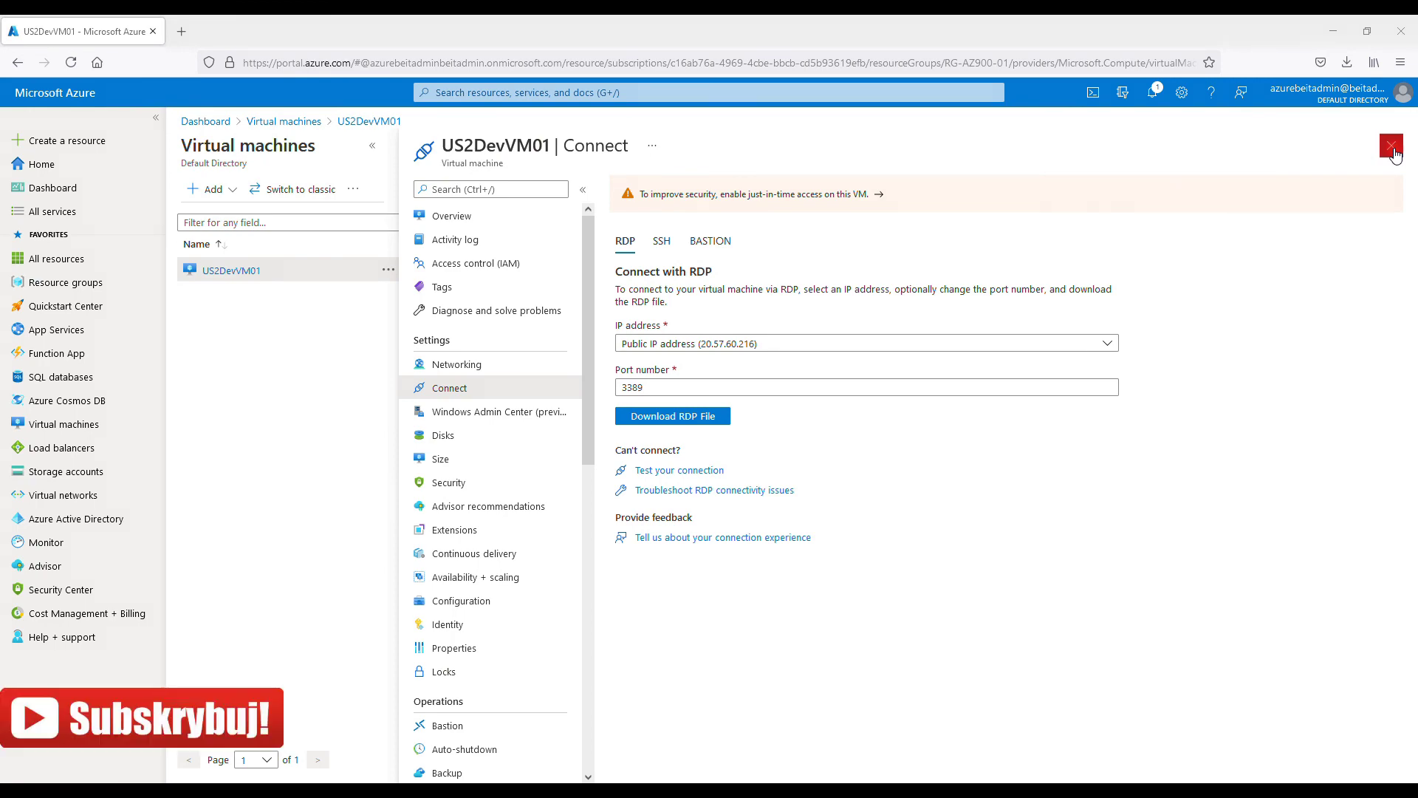
Close US2DevVM01's Connect page in the Azure portal, load 20.57.60.216 in a new browser tab, and return to the VM's overview
{"action": "left_click", "coordinate": [1392, 145]}
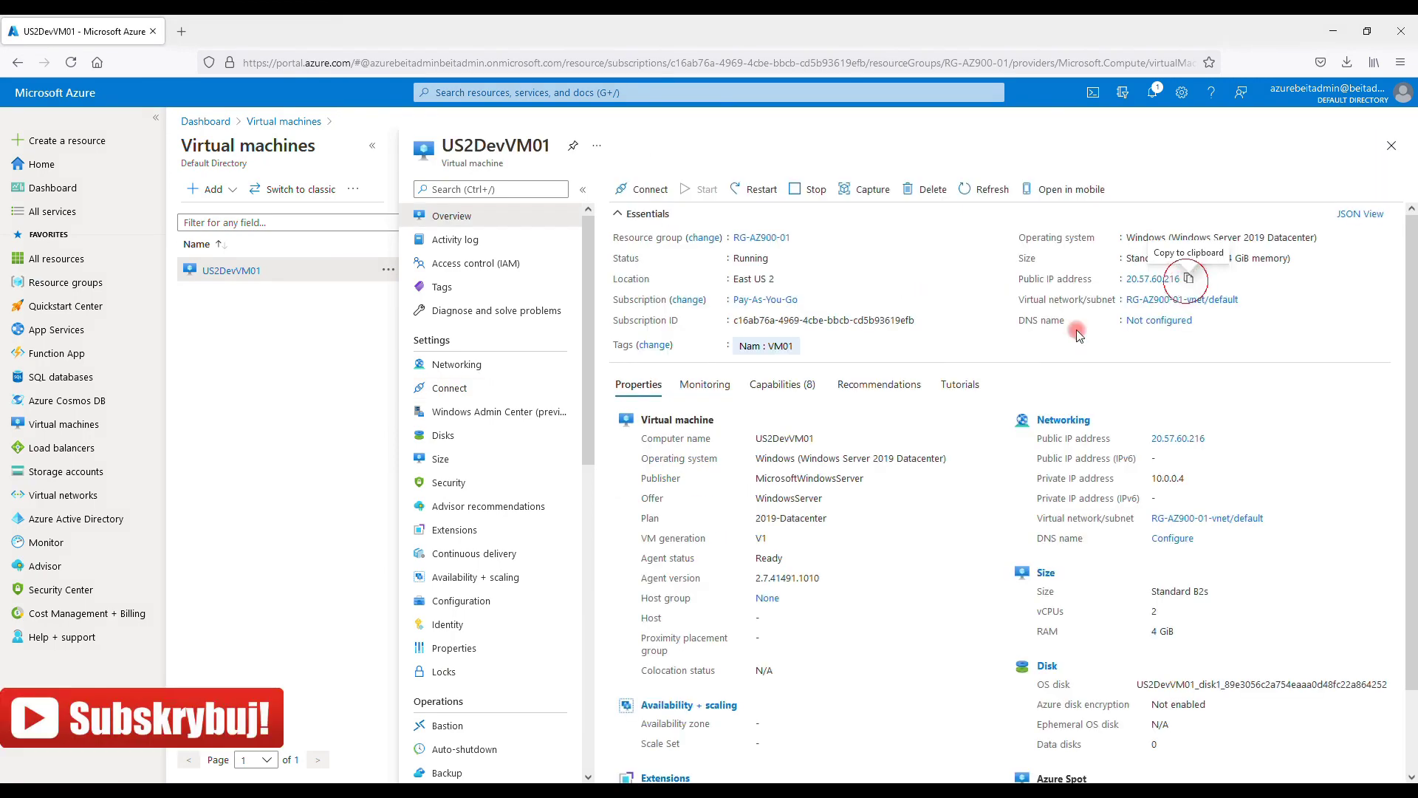
{"action": "left_click", "coordinate": [181, 32]}
{"action": "type", "text": "20.57.60.216"}
{"action": "key", "text": "Return"}
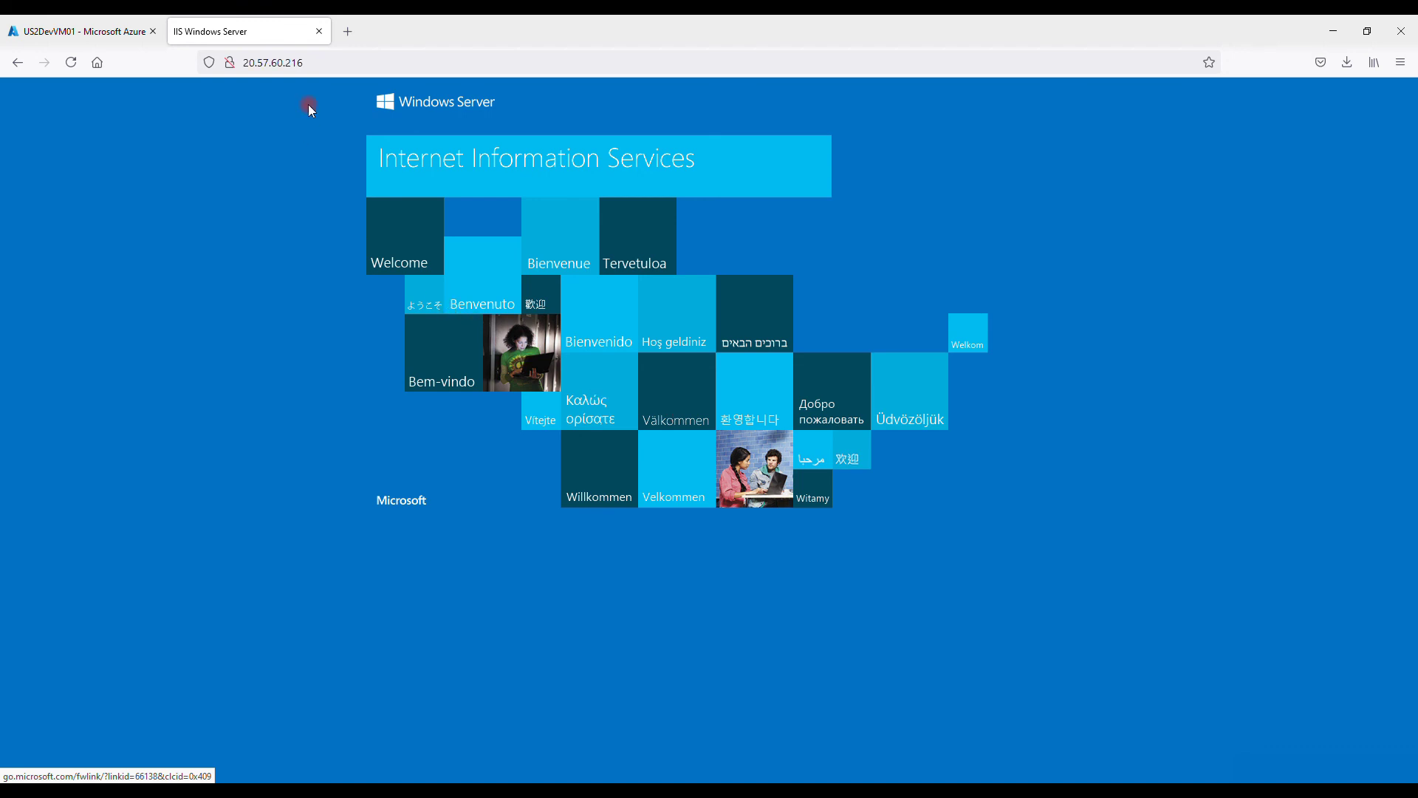
{"action": "left_click", "coordinate": [78, 31]}
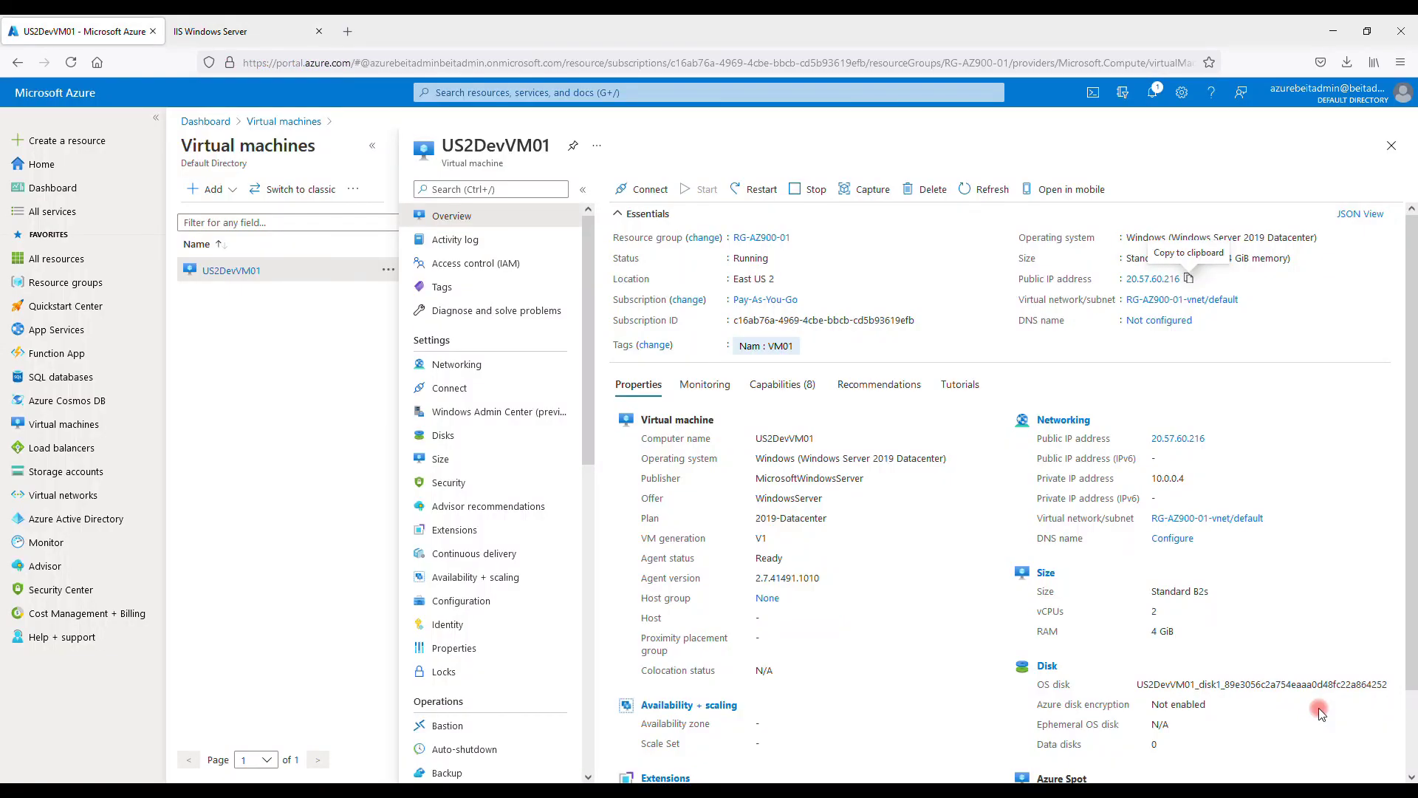